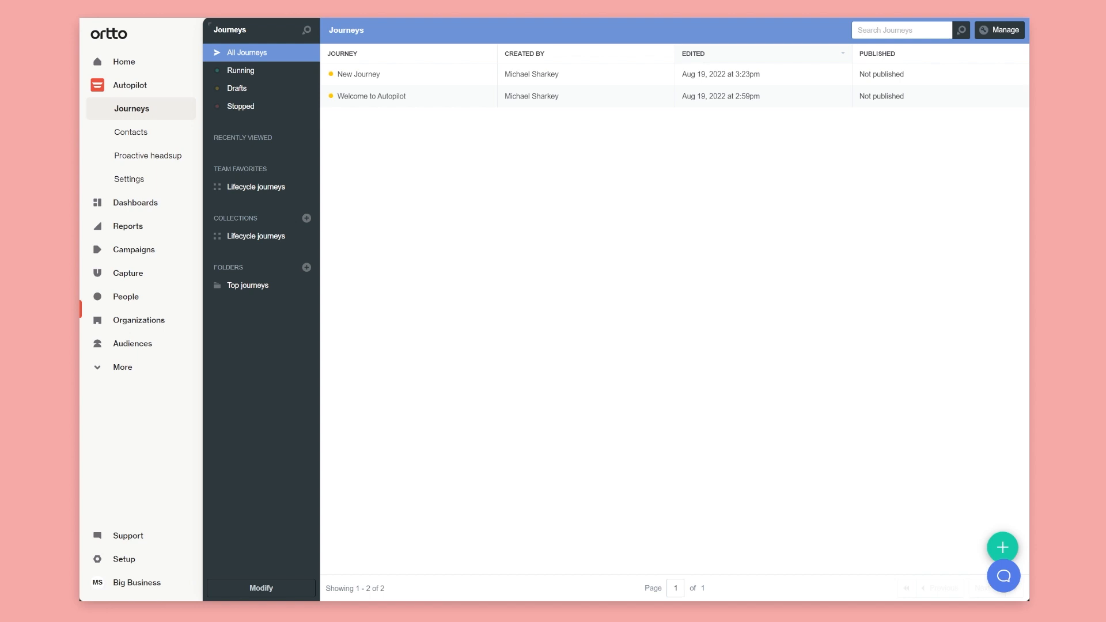
Open the Salesforce Sync settings under App Integrations, showing 345 of 15,000 API calls used
{"action": "left_click", "coordinate": [151, 179]}
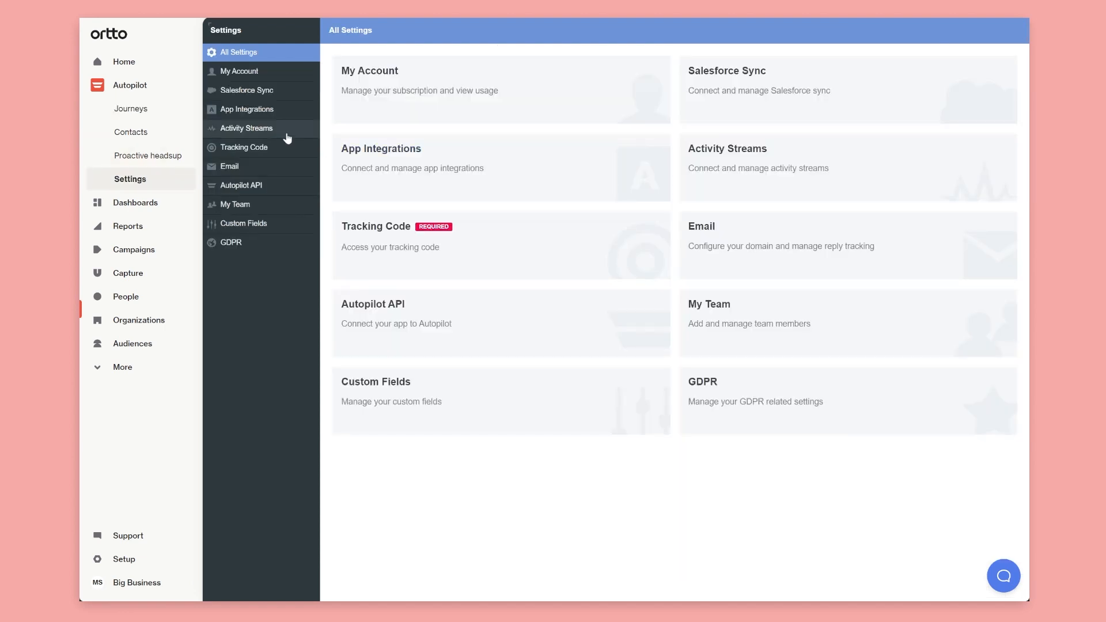
{"action": "left_click", "coordinate": [247, 109]}
{"action": "left_click", "coordinate": [260, 92]}
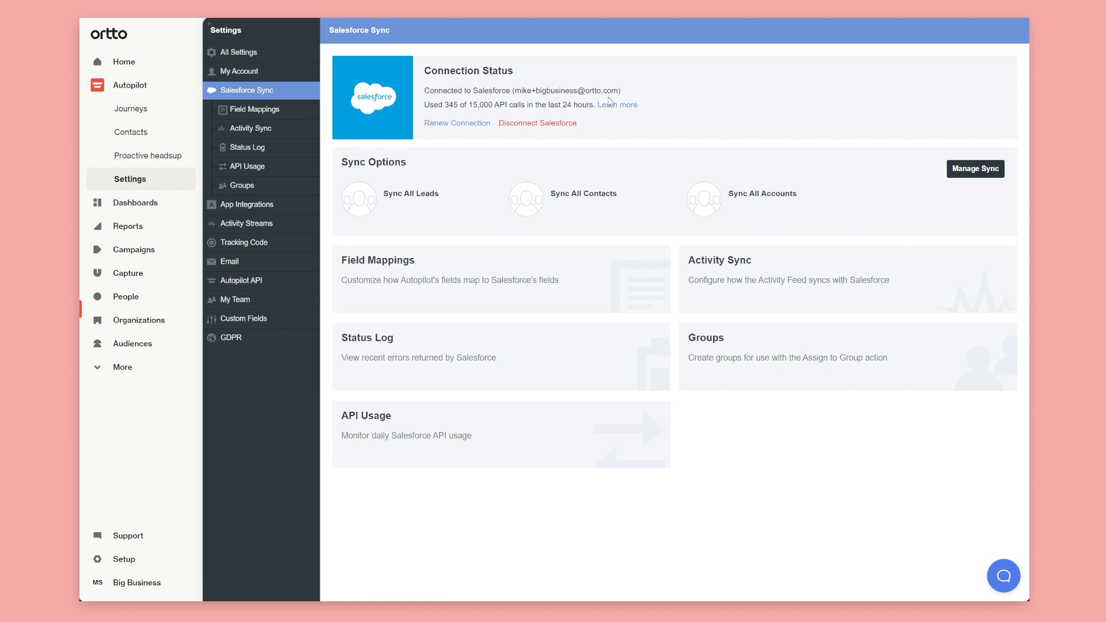
{"action": "left_click", "coordinate": [120, 368]}
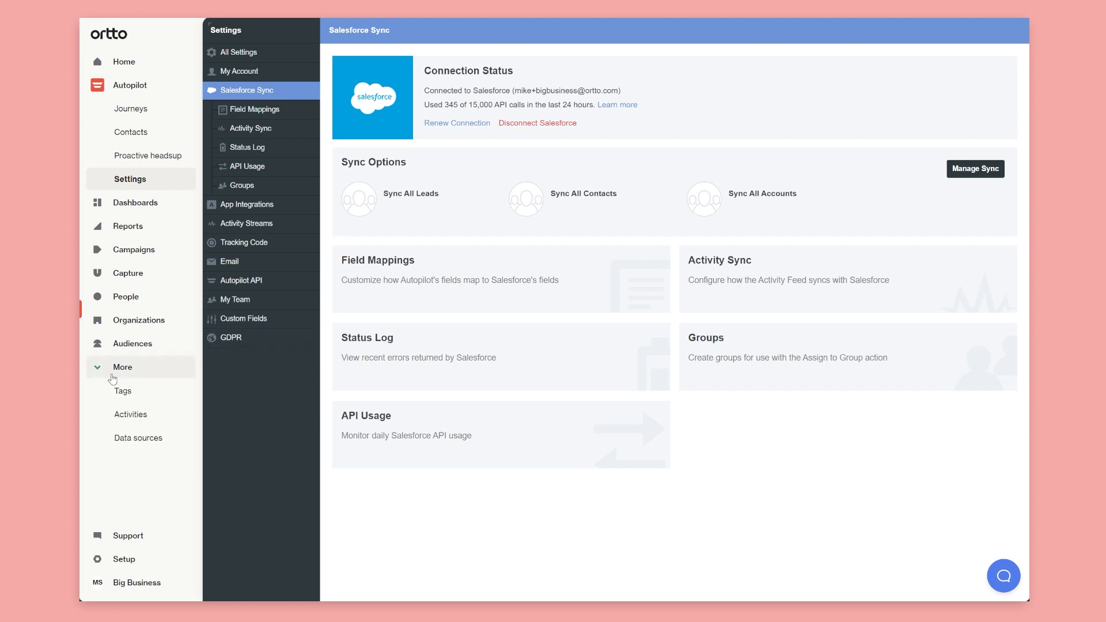
Visit Data sources and People, then return to Data sources and start a new data source
{"action": "left_click", "coordinate": [127, 445]}
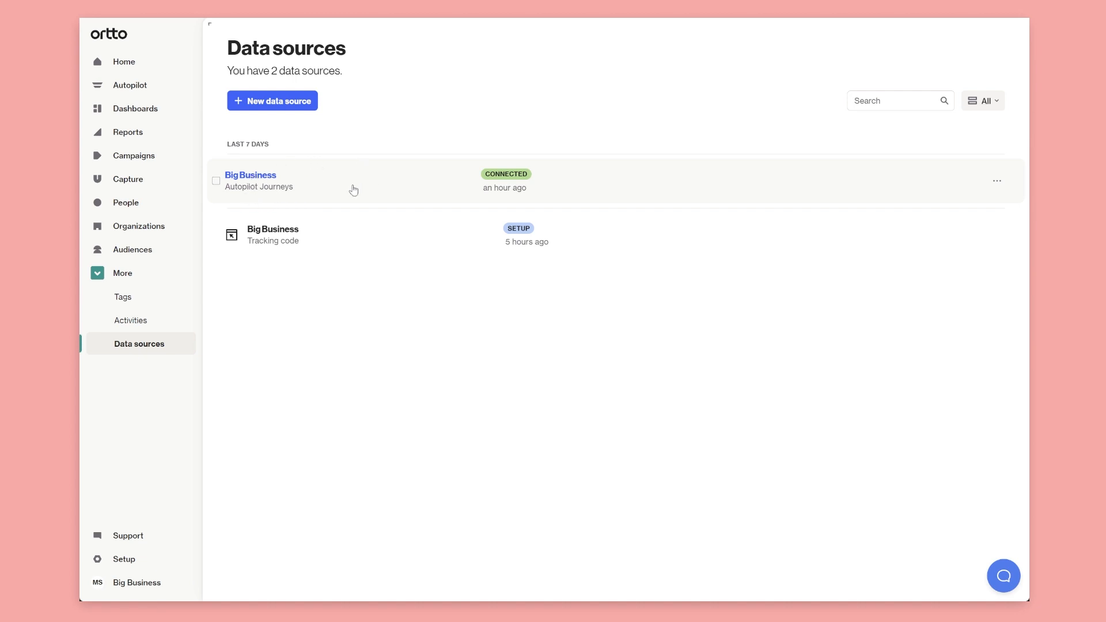
{"action": "left_click", "coordinate": [122, 211]}
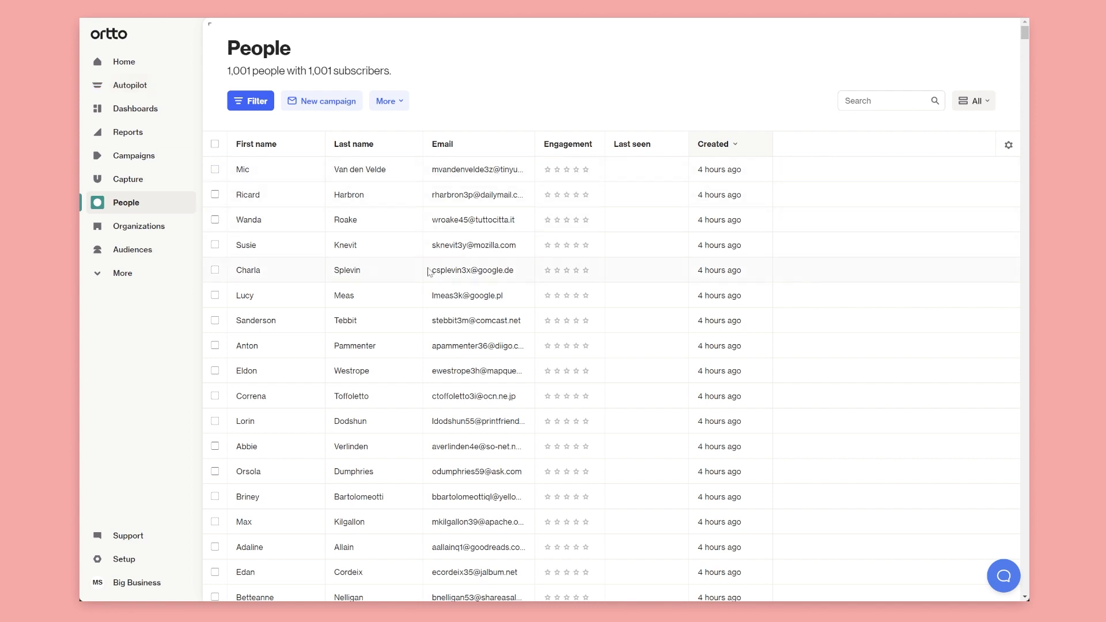
{"action": "left_click", "coordinate": [133, 88]}
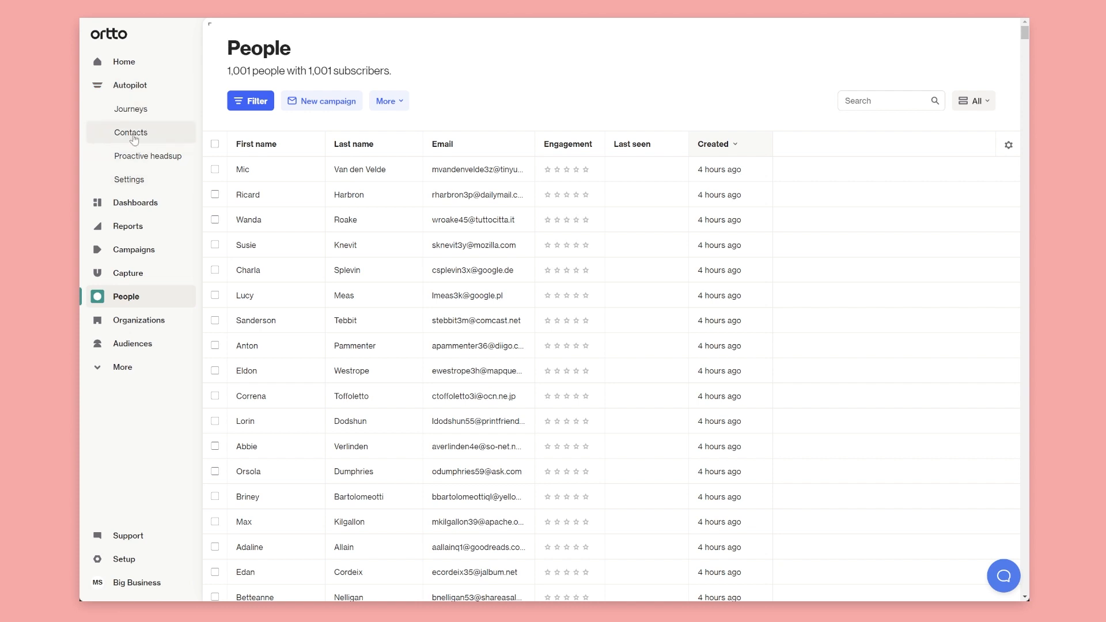
{"action": "left_click", "coordinate": [137, 368]}
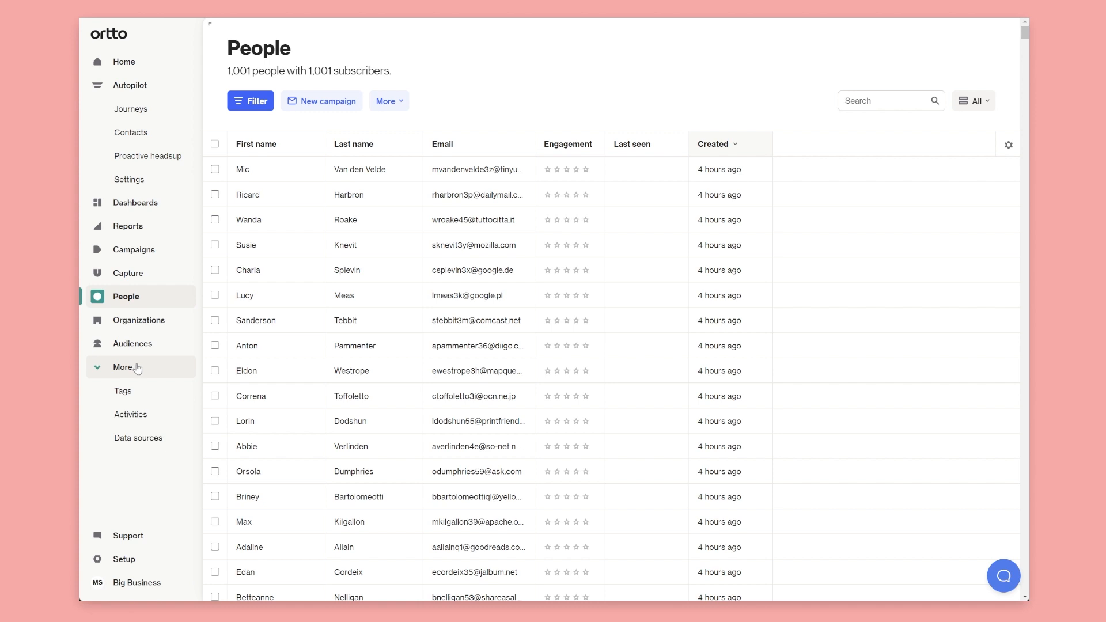
{"action": "left_click", "coordinate": [151, 438]}
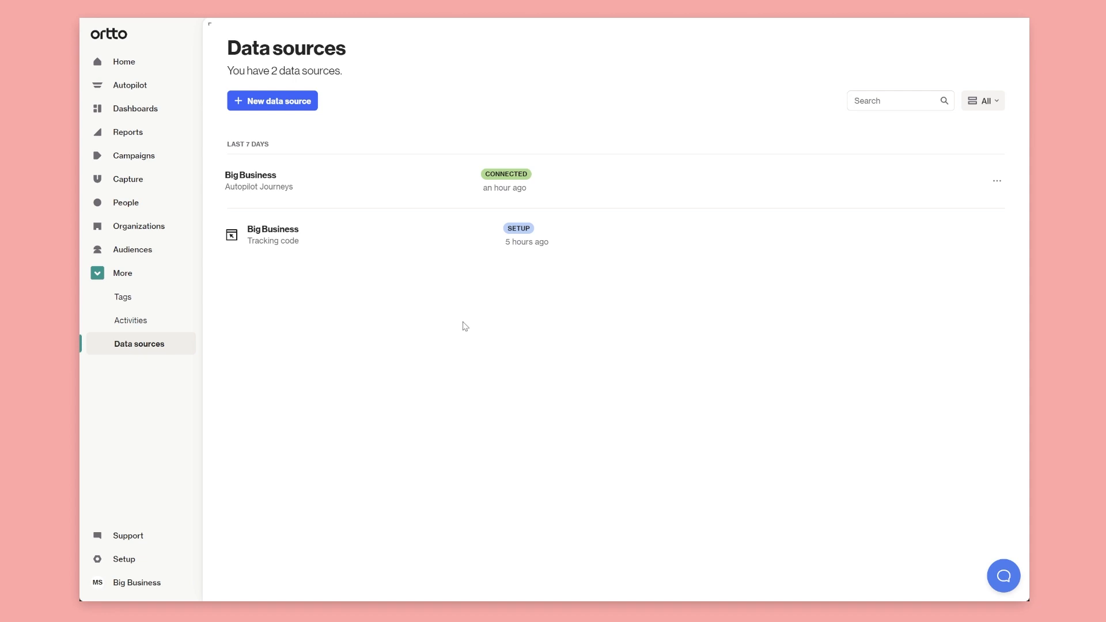
{"action": "left_click", "coordinate": [296, 104]}
Choose Salesforce as the data source and connect it, reaching the Sync custom fields step
{"action": "left_click", "coordinate": [504, 165]}
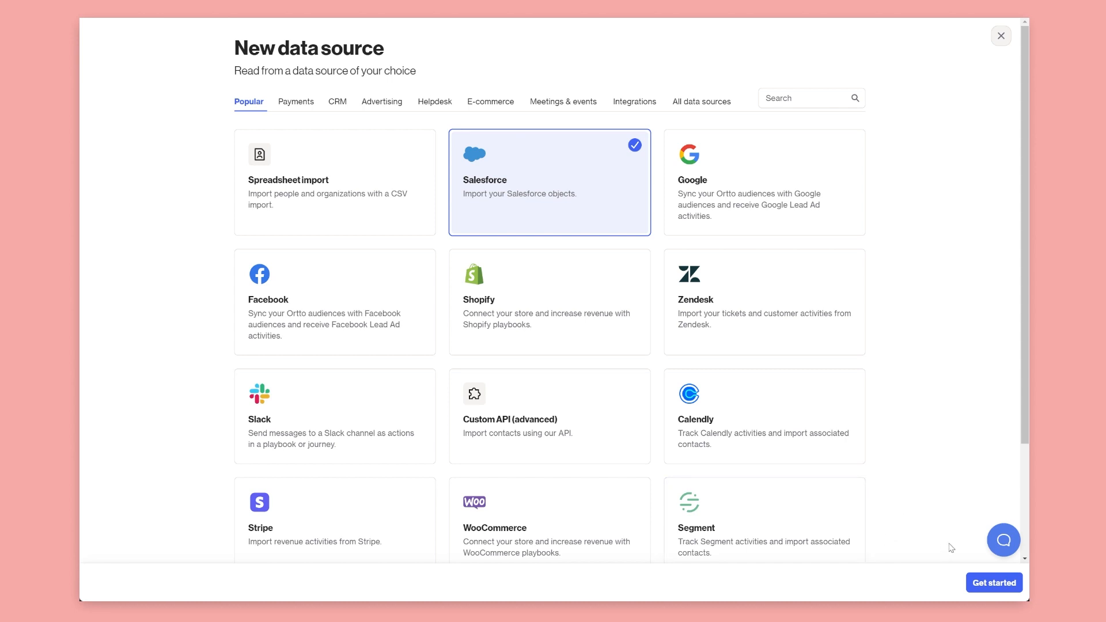
{"action": "left_click", "coordinate": [986, 588]}
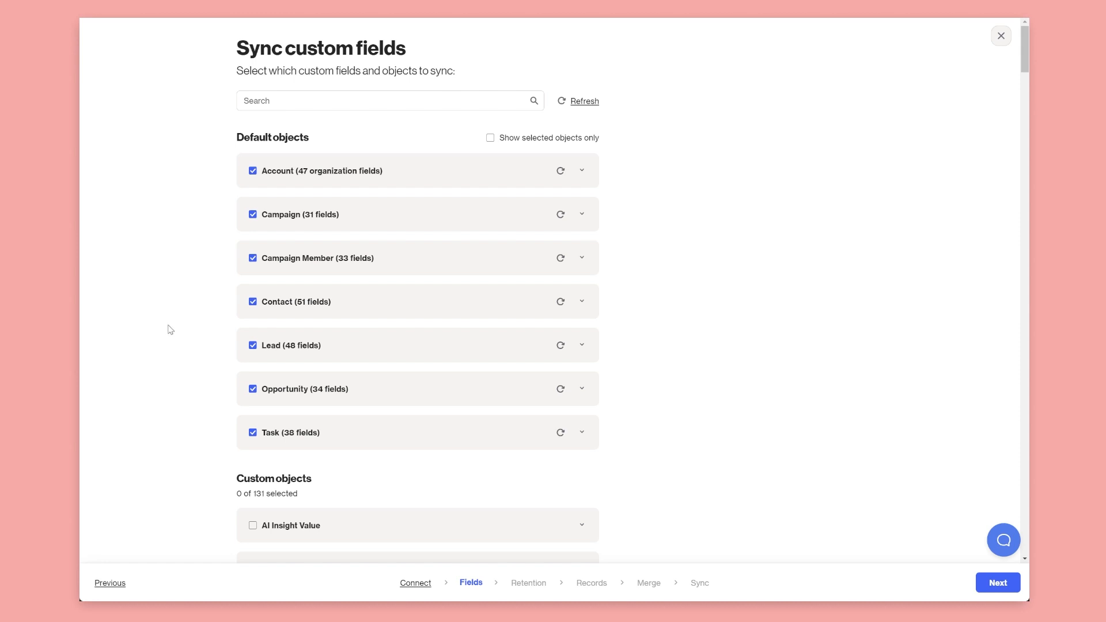
Search the custom objects for 'loan' and tick the Loan object
{"action": "scroll", "coordinate": [217, 495], "scroll_direction": "down", "scroll_amount": 2}
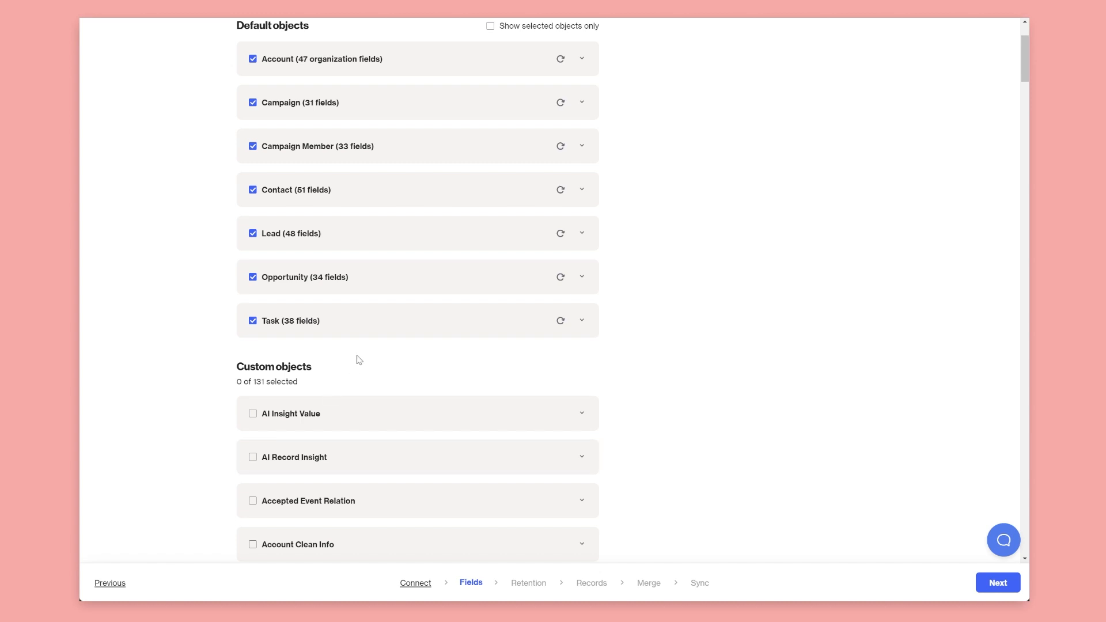
{"action": "scroll", "coordinate": [357, 362], "scroll_direction": "down", "scroll_amount": 7}
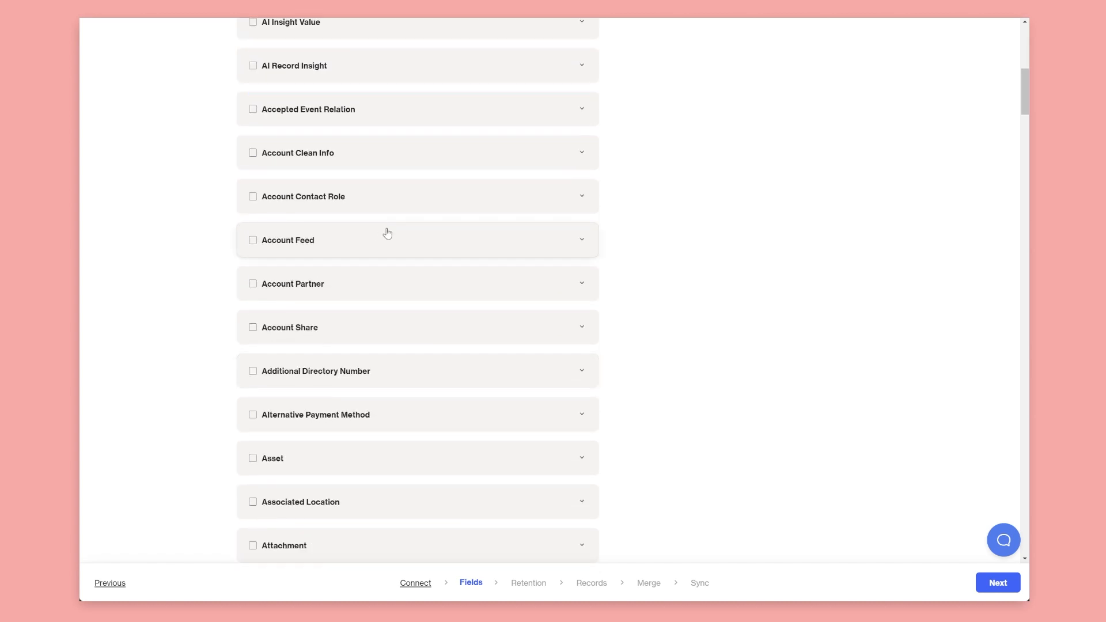
{"action": "scroll", "coordinate": [386, 482], "scroll_direction": "down", "scroll_amount": 6}
{"action": "scroll", "coordinate": [236, 439], "scroll_direction": "down", "scroll_amount": 20}
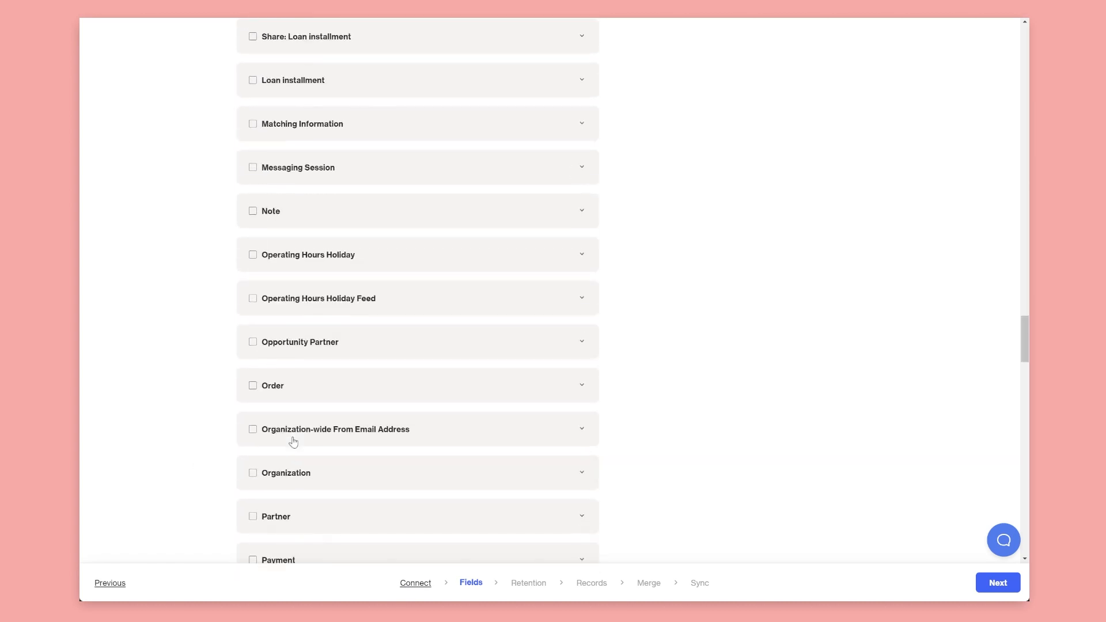
{"action": "scroll", "coordinate": [304, 426], "scroll_direction": "down", "scroll_amount": 3}
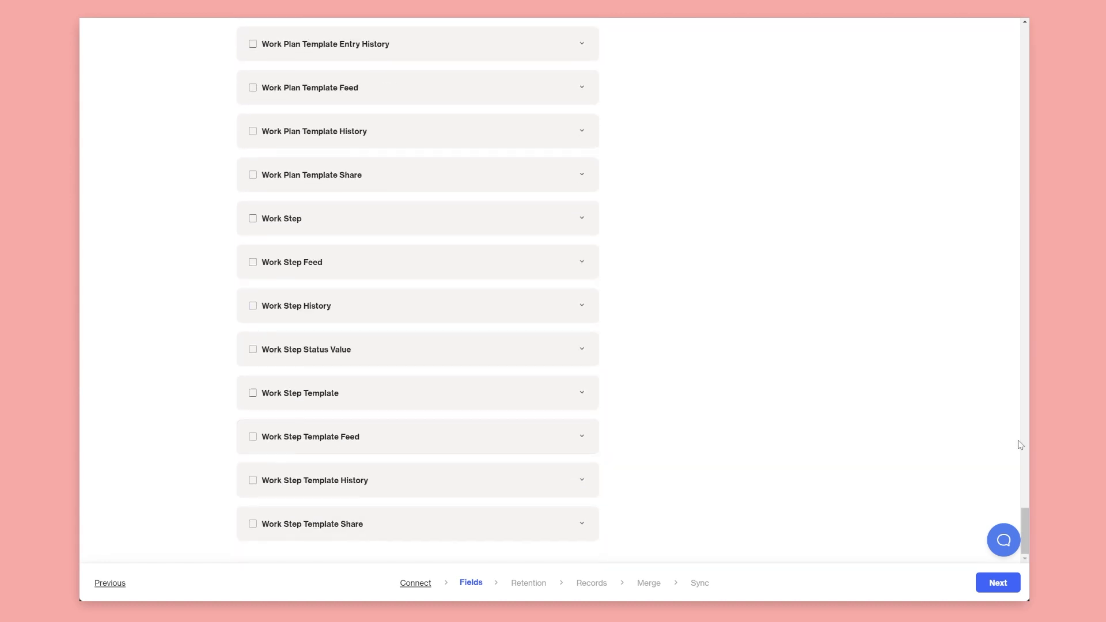
{"action": "left_click_drag", "start_coordinate": [1026, 522], "coordinate": [1026, 49]}
{"action": "left_click", "coordinate": [330, 104]}
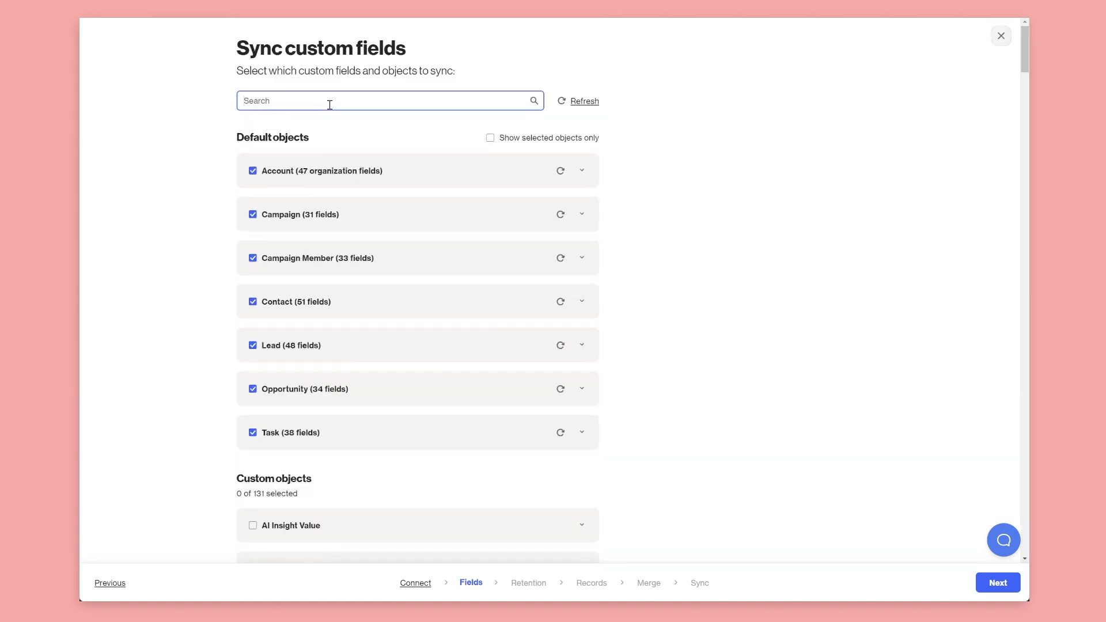
{"action": "type", "text": "loan"}
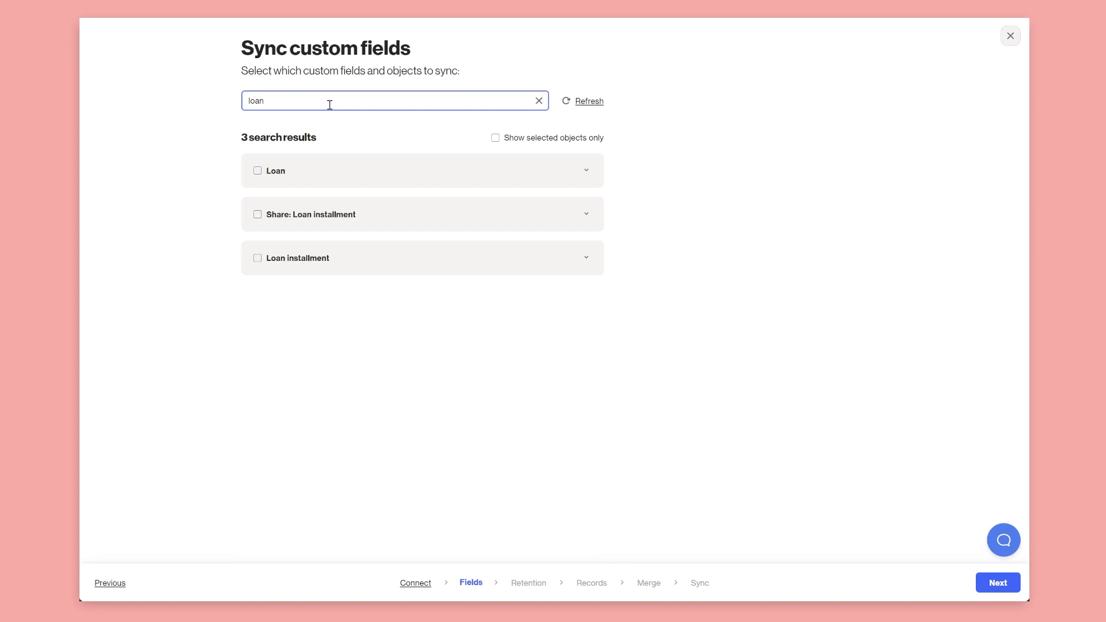
{"action": "left_click", "coordinate": [258, 171]}
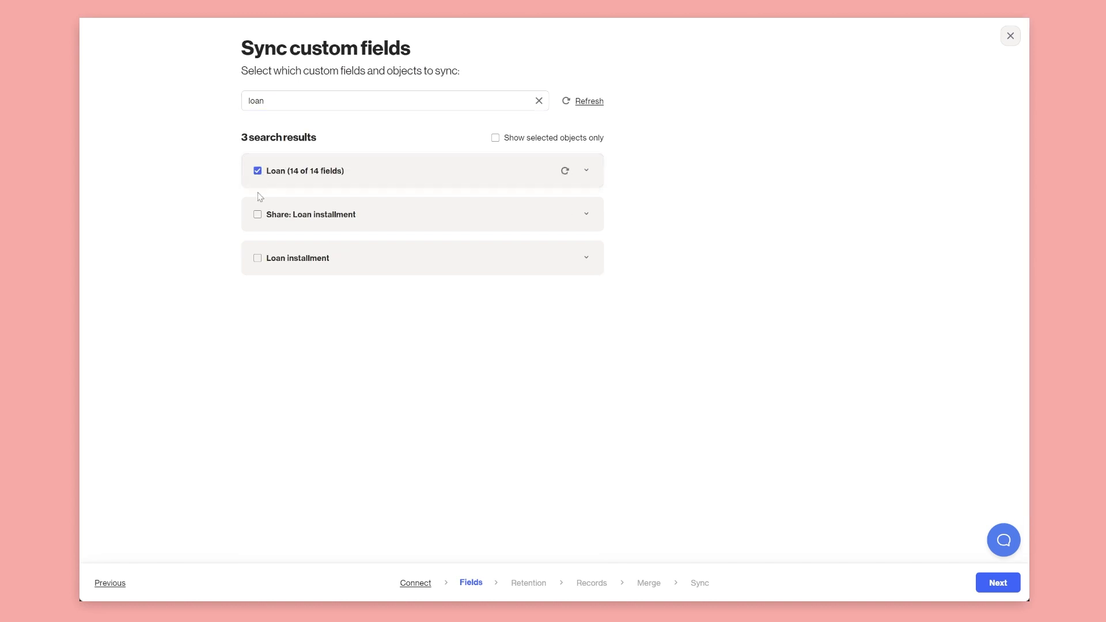
Review the Loan object's 14 fields and Email permission, then clear the search
{"action": "left_click", "coordinate": [588, 172]}
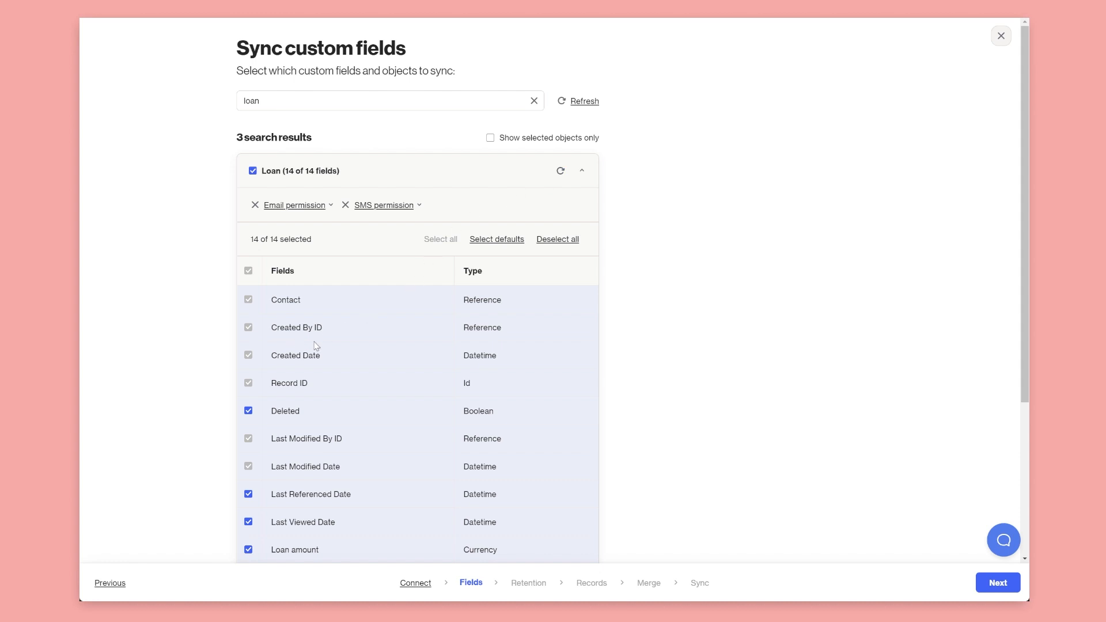
{"action": "scroll", "coordinate": [288, 427], "scroll_direction": "down", "scroll_amount": 3}
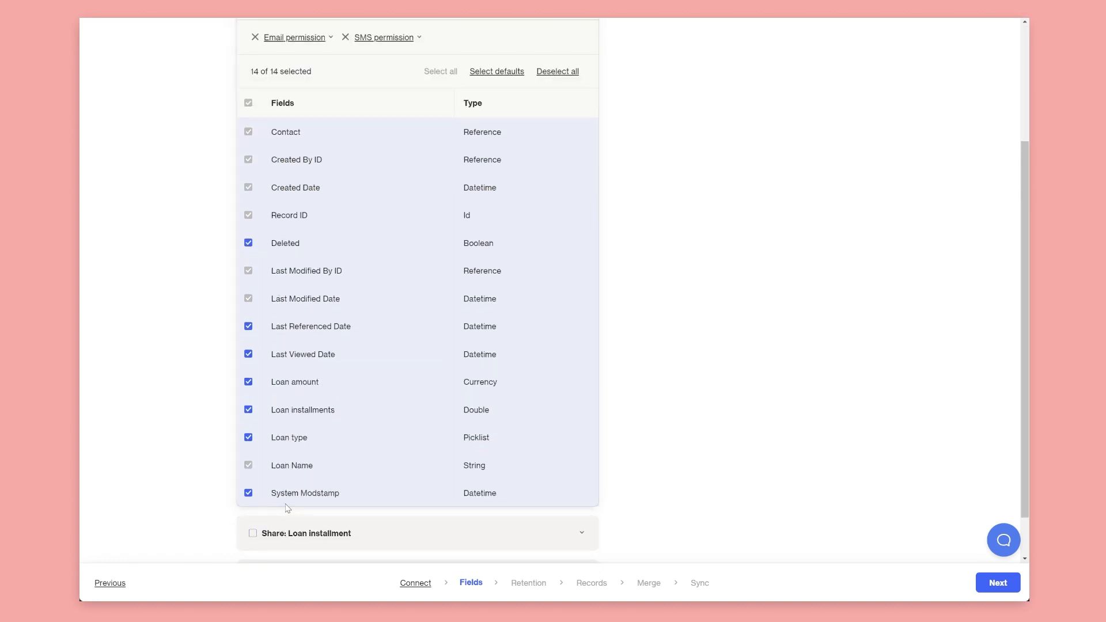
{"action": "scroll", "coordinate": [225, 342], "scroll_direction": "up", "scroll_amount": 3}
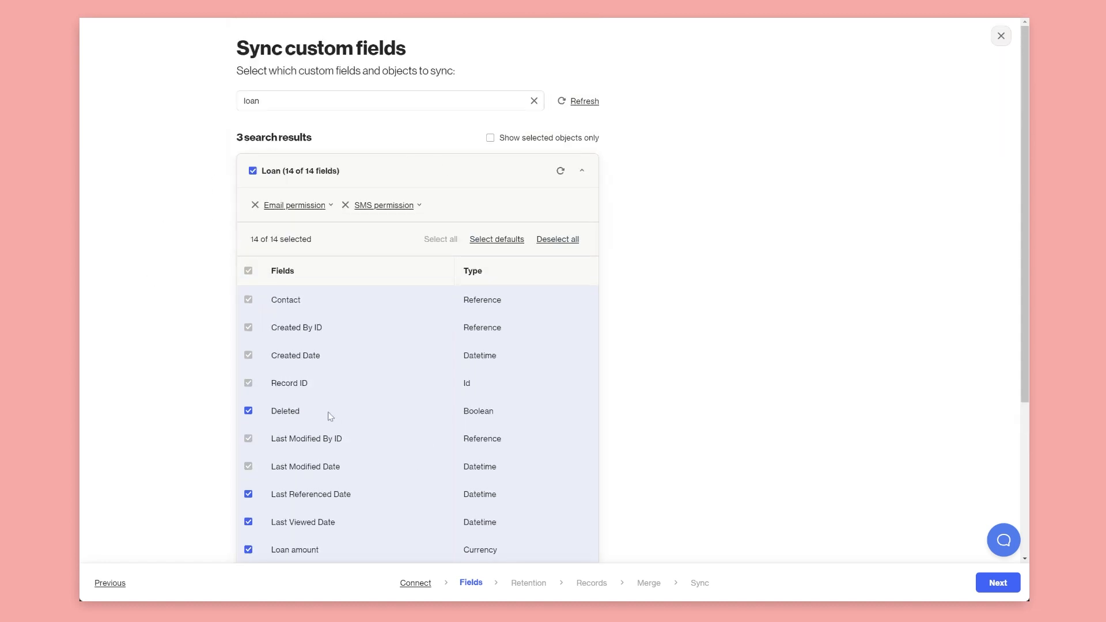
{"action": "left_click", "coordinate": [327, 220]}
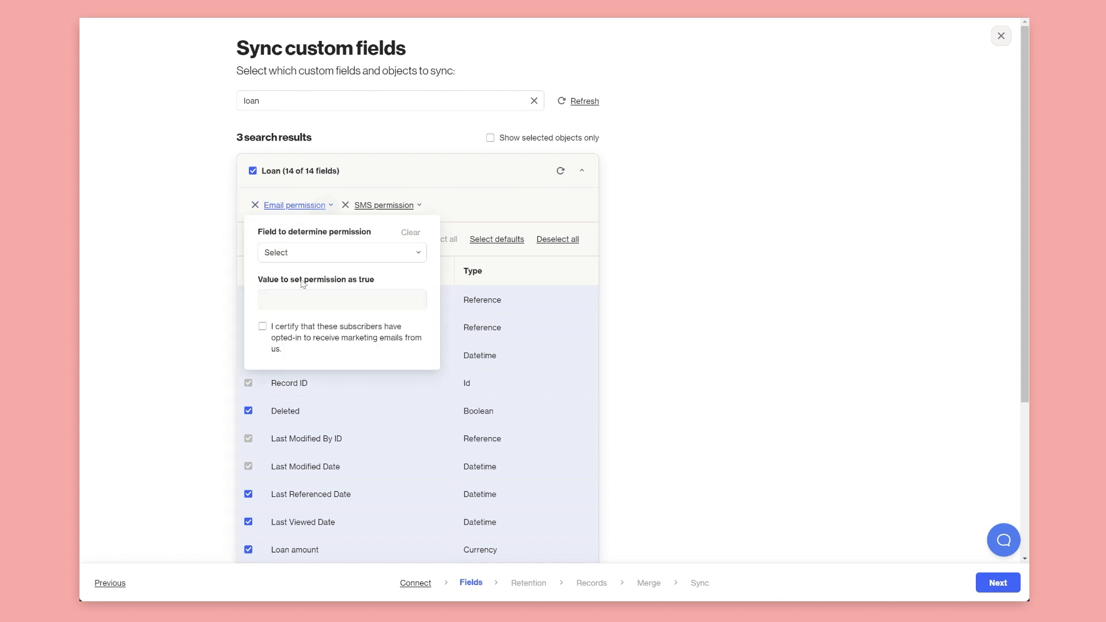
{"action": "left_click", "coordinate": [738, 261]}
{"action": "left_click", "coordinate": [534, 101]}
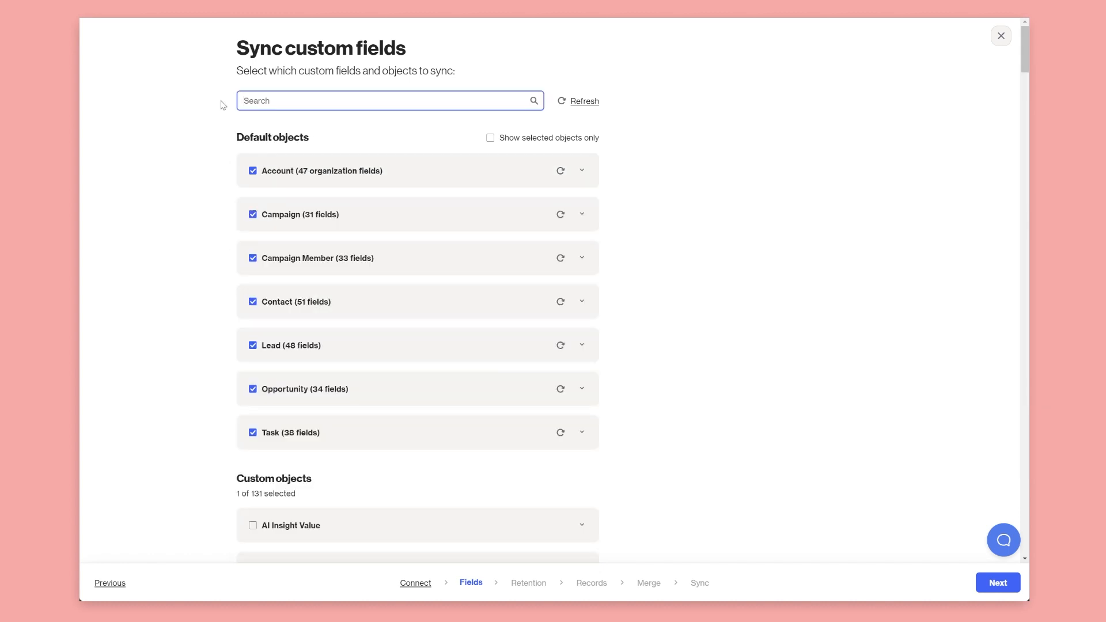
Search 'repaym' and tick the Repayment schedule object
{"action": "type", "text": "repaym"}
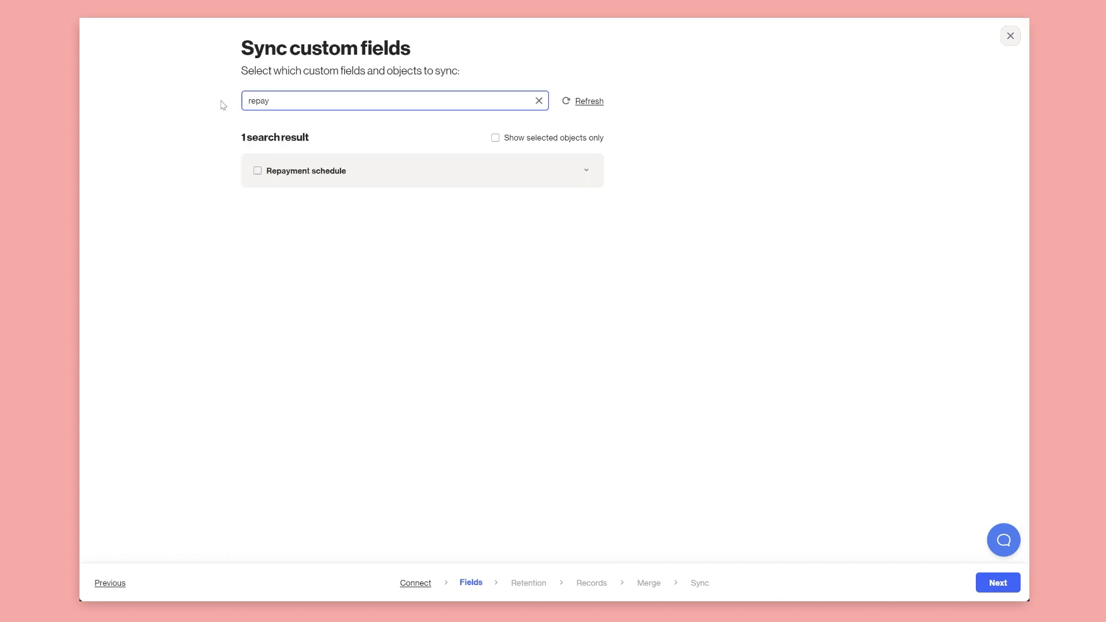
{"action": "left_click", "coordinate": [258, 171]}
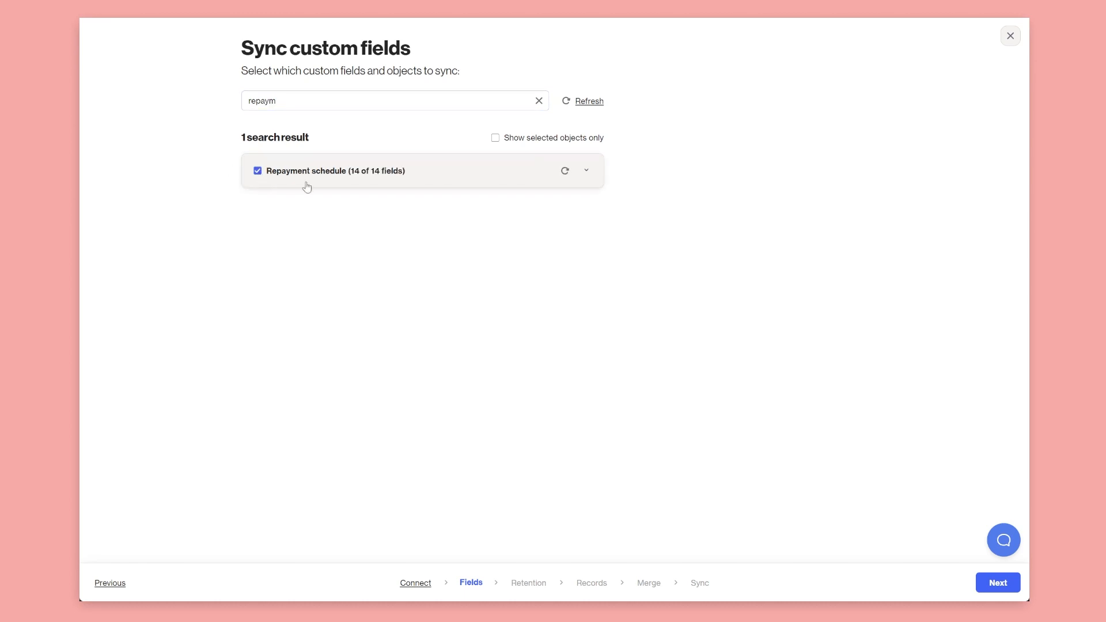
{"action": "left_click", "coordinate": [588, 171]}
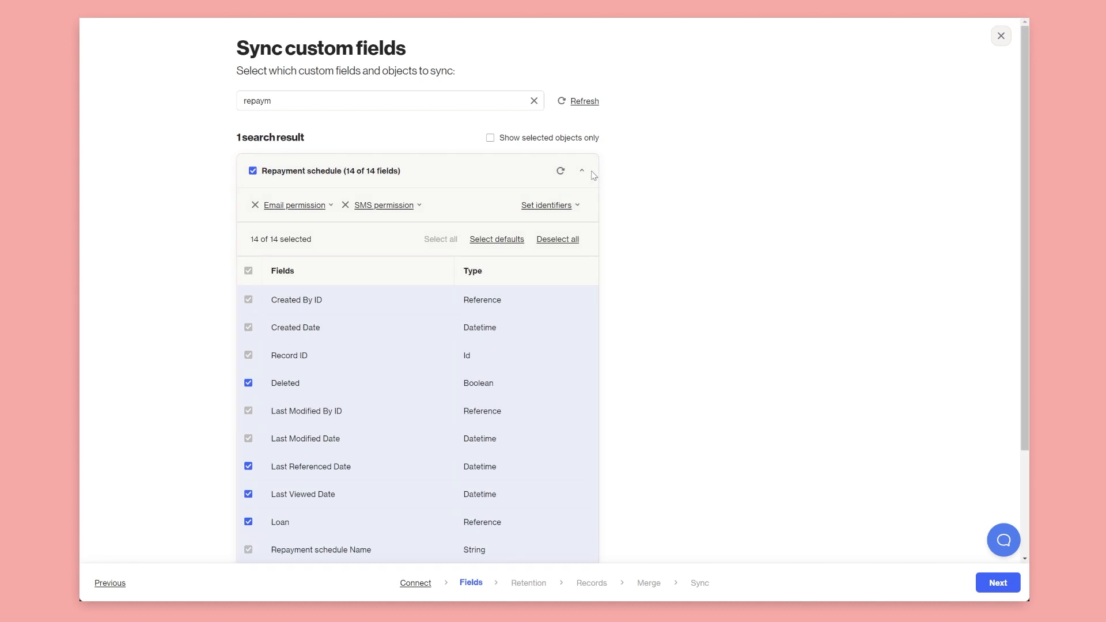
Identify Repayment schedule by relationship to parent object Loan, then continue to Select records
{"action": "left_click", "coordinate": [566, 212]}
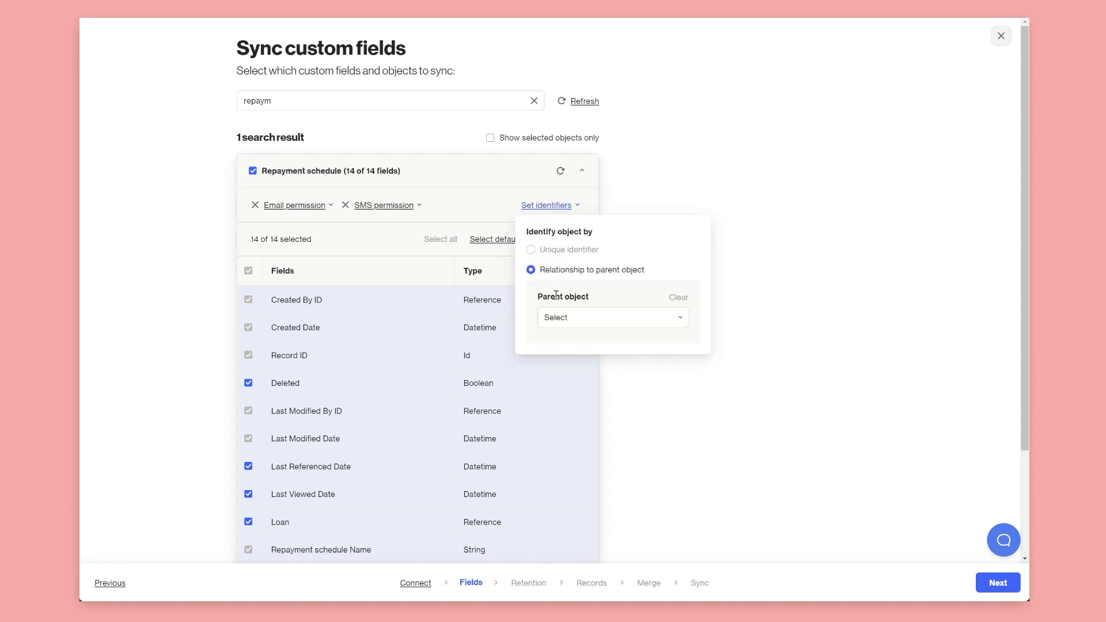
{"action": "left_click", "coordinate": [572, 326]}
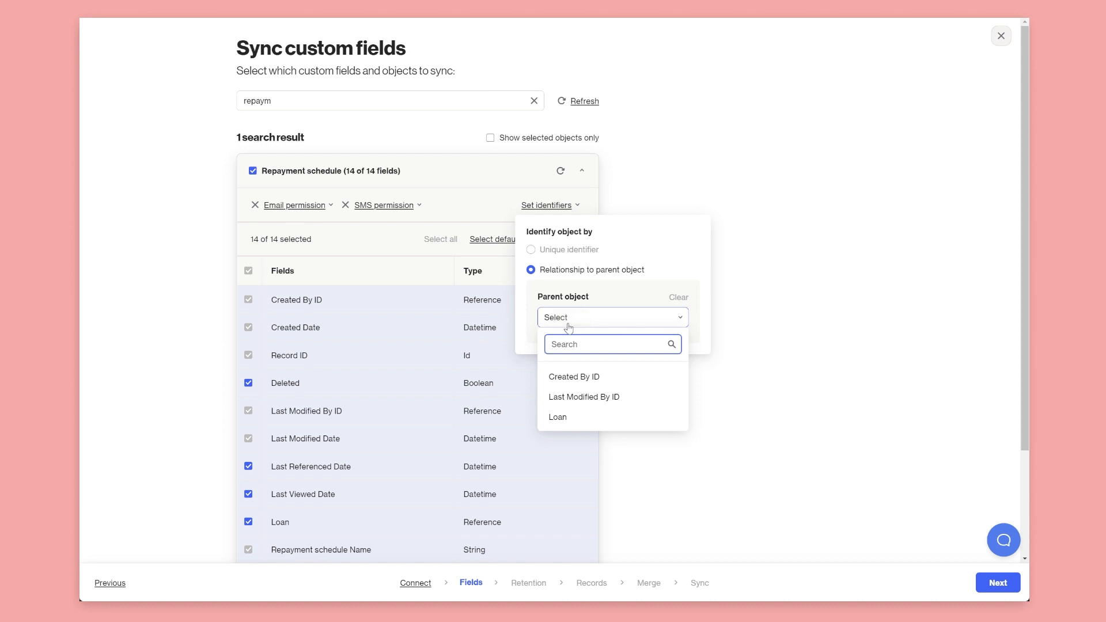
{"action": "left_click", "coordinate": [570, 423]}
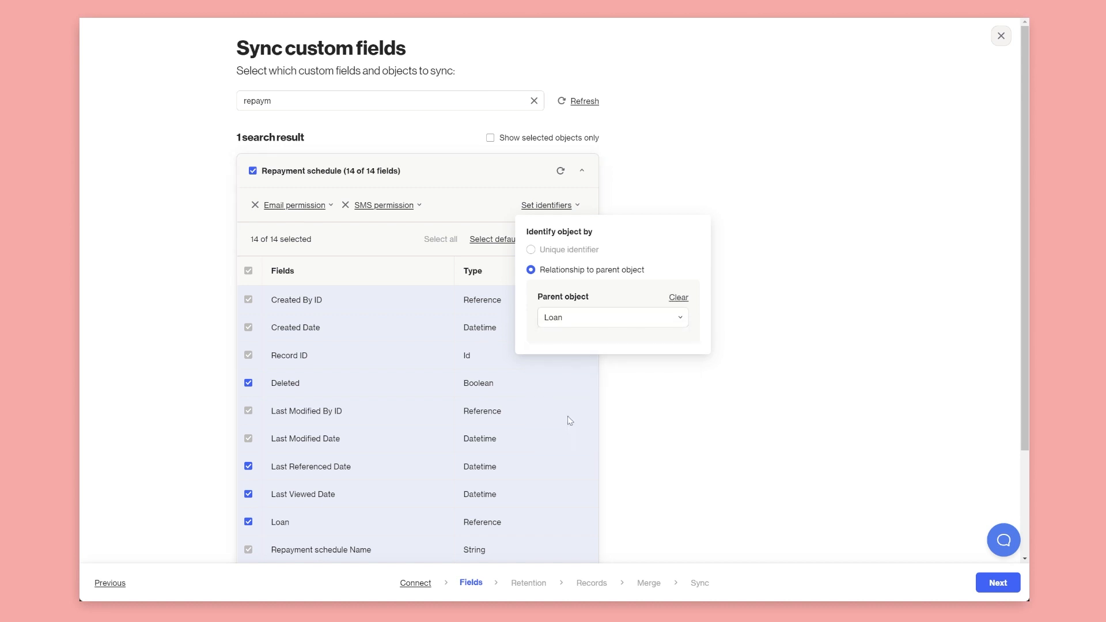
{"action": "left_click", "coordinate": [655, 398]}
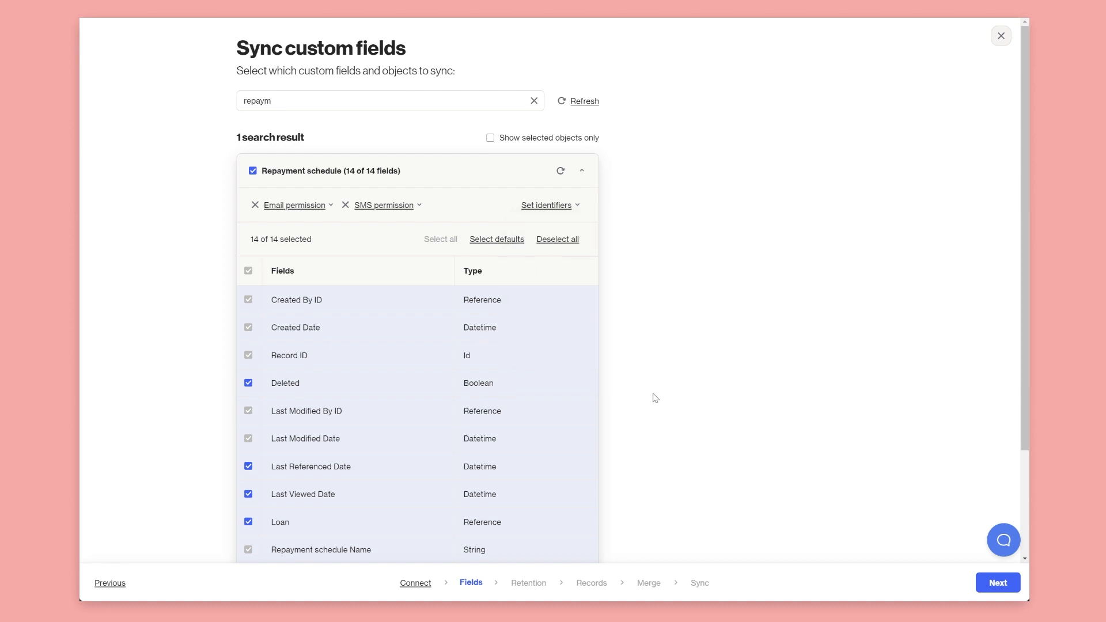
{"action": "left_click", "coordinate": [563, 207]}
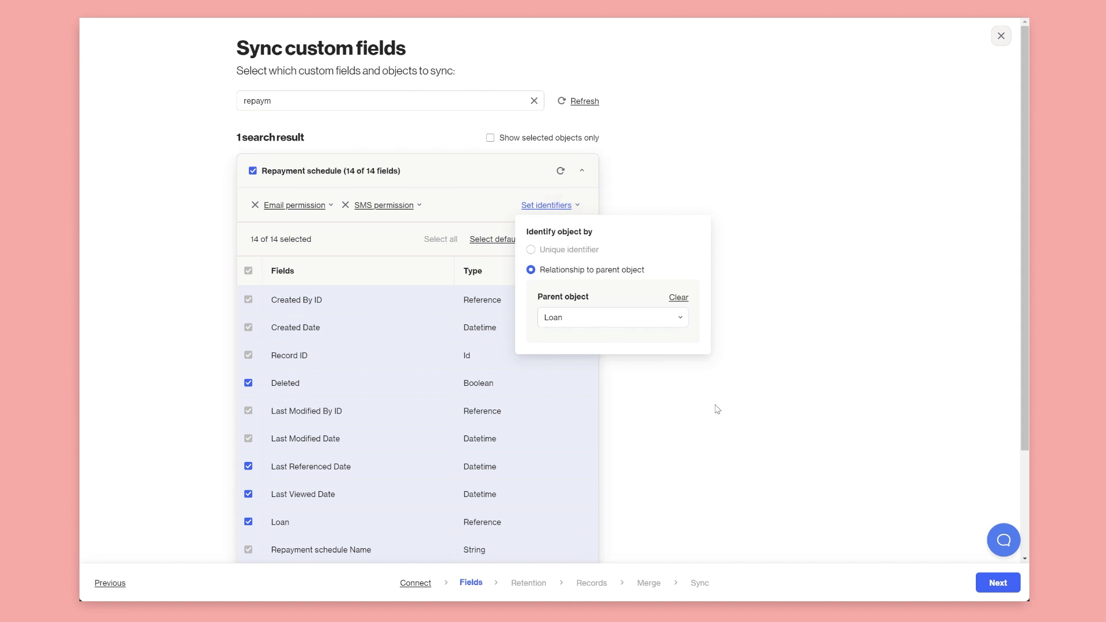
{"action": "left_click", "coordinate": [680, 444]}
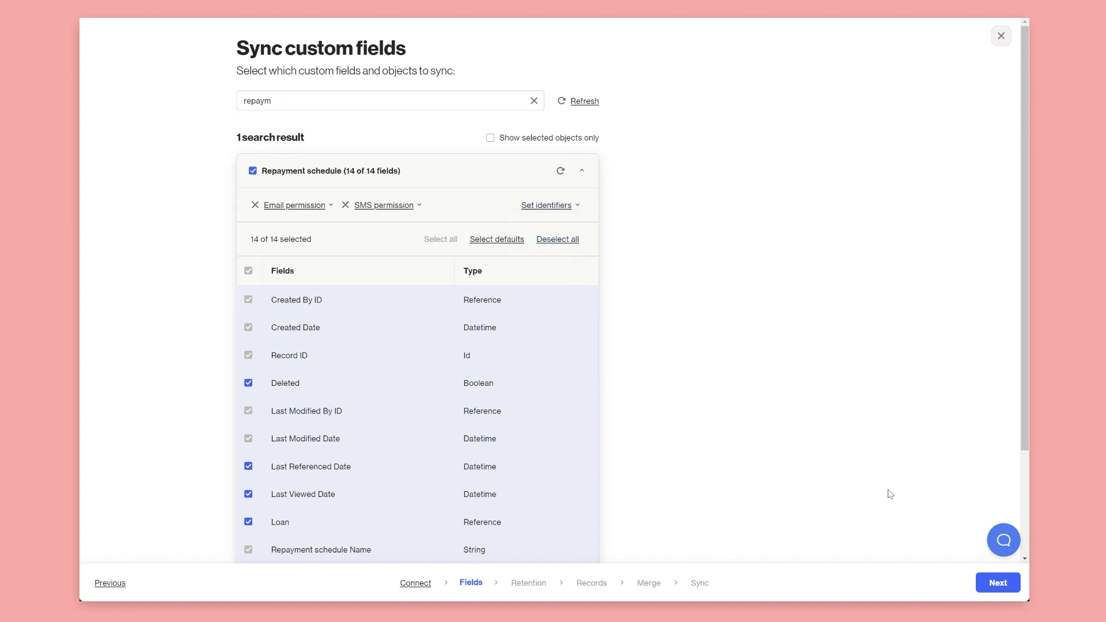
{"action": "left_click", "coordinate": [997, 583]}
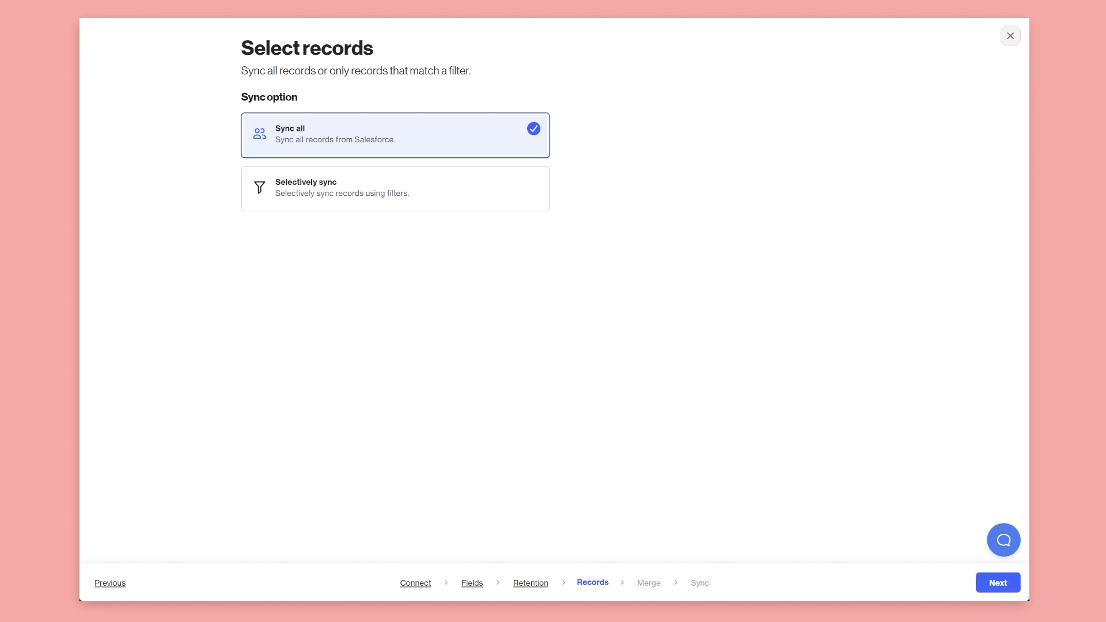
Set duplicates to 'Import and merge new records only' and start the Salesforce sync
{"action": "left_click", "coordinate": [999, 583]}
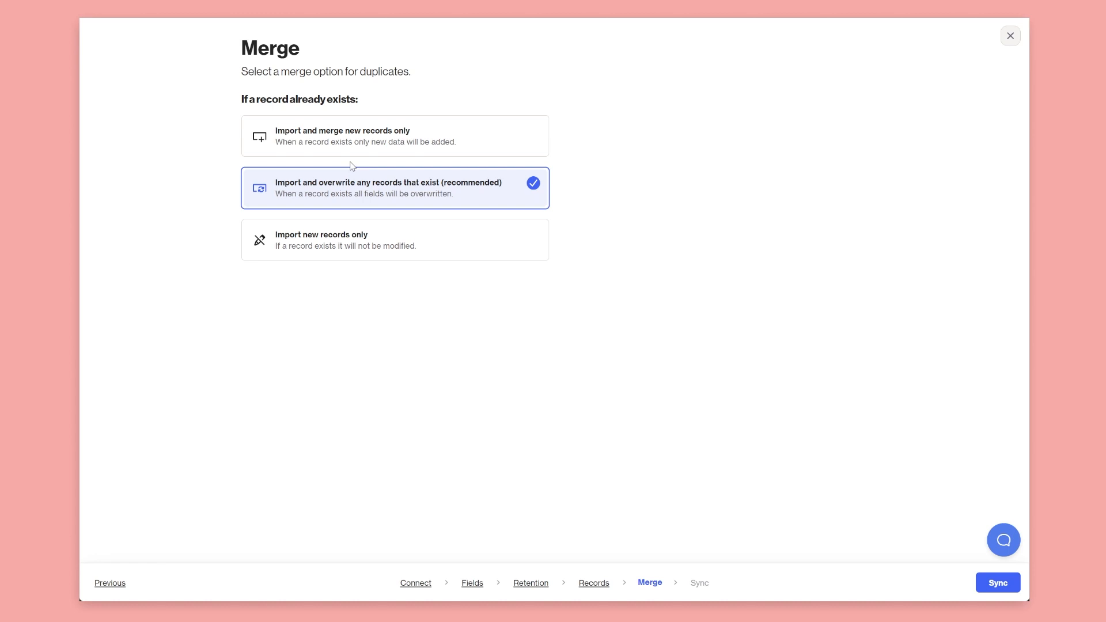
{"action": "left_click", "coordinate": [439, 139]}
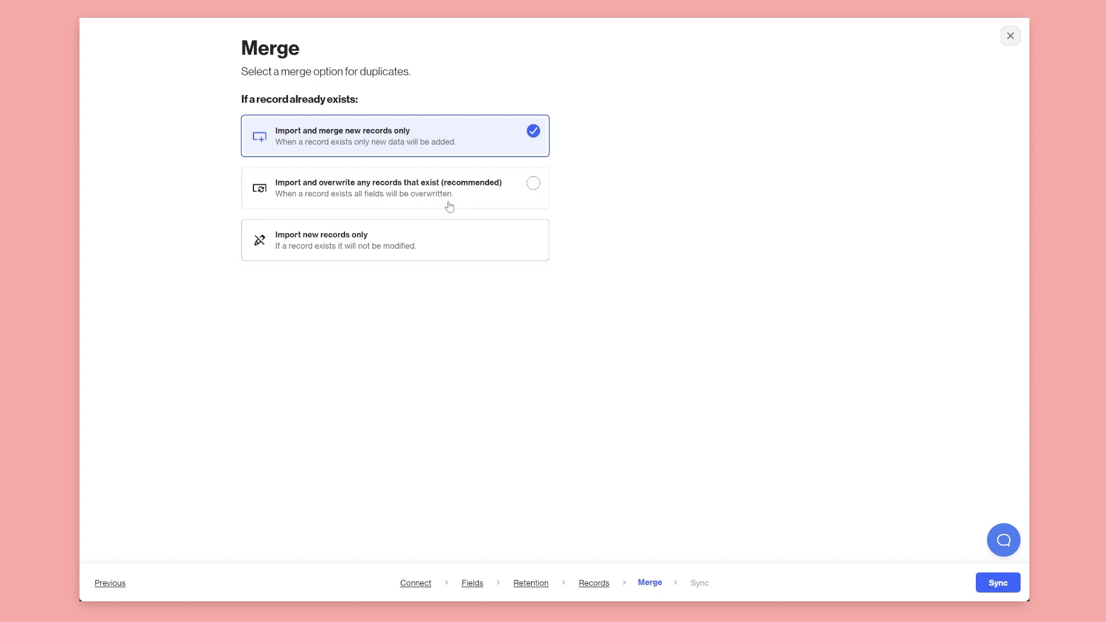
{"action": "left_click", "coordinate": [1006, 584]}
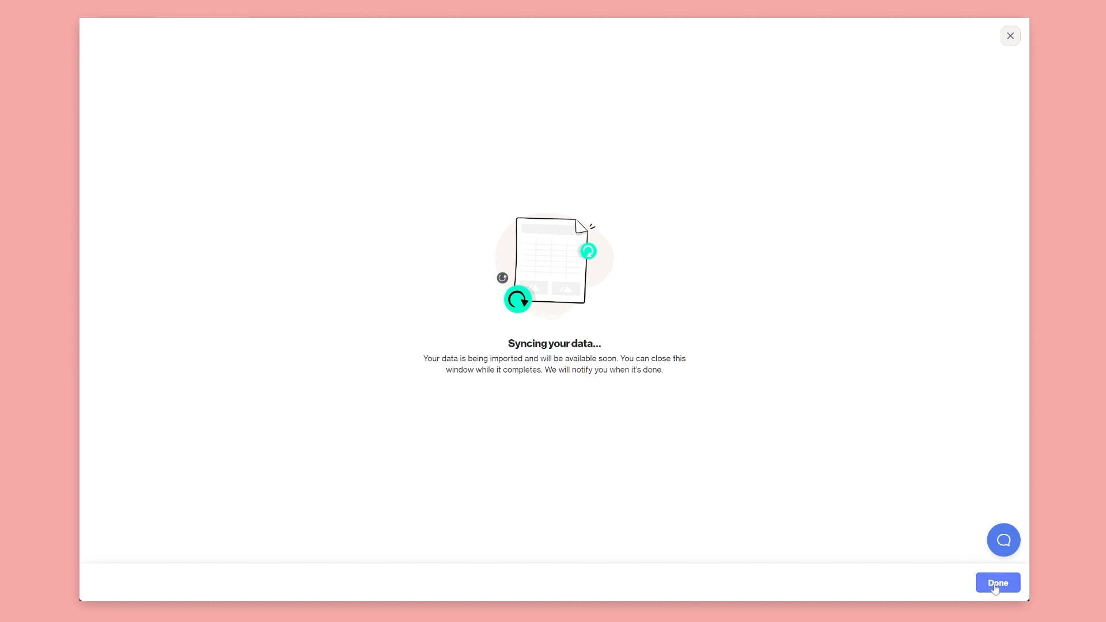
{"action": "left_click", "coordinate": [995, 586]}
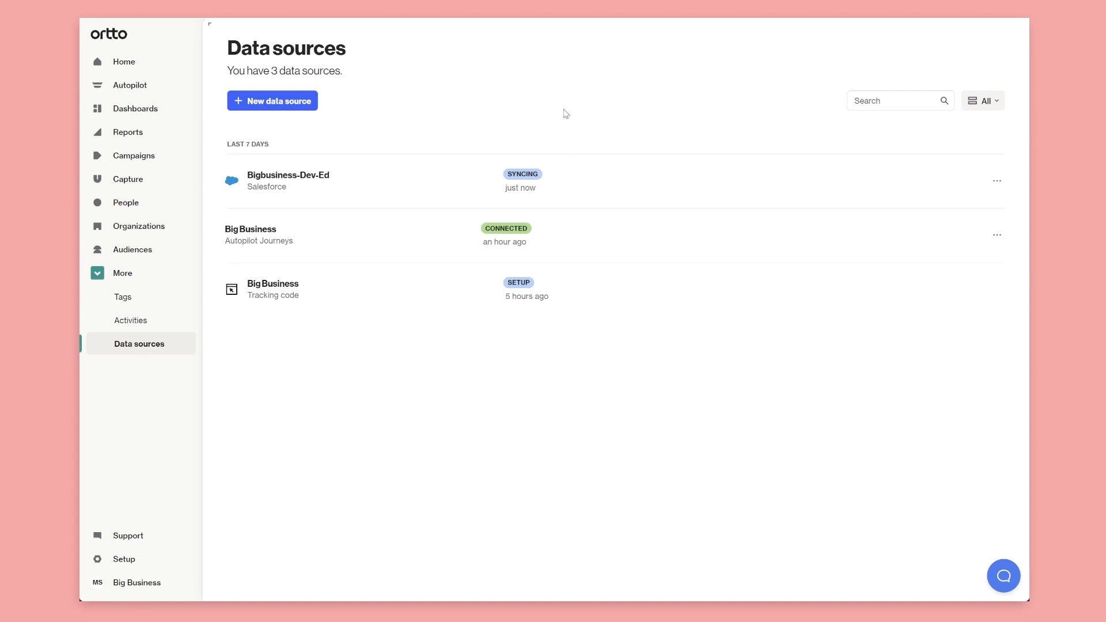
Review the Bigbusiness-Dev-Ed source details, then close the panel
{"action": "left_click", "coordinate": [282, 176]}
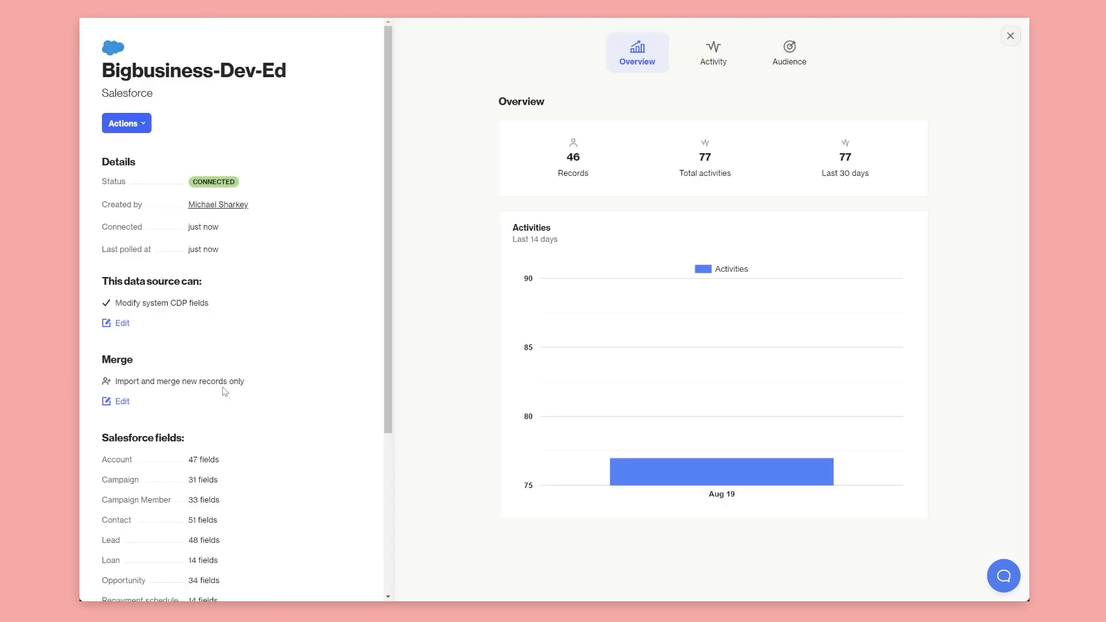
{"action": "scroll", "coordinate": [225, 392], "scroll_direction": "down", "scroll_amount": 4}
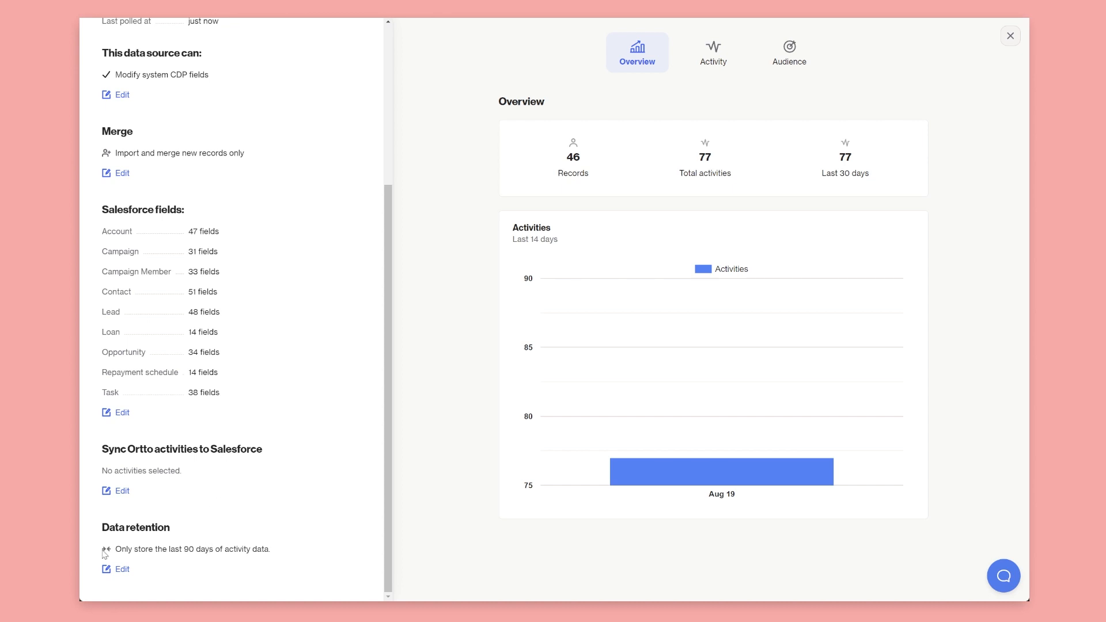
{"action": "scroll", "coordinate": [228, 542], "scroll_direction": "up", "scroll_amount": 5}
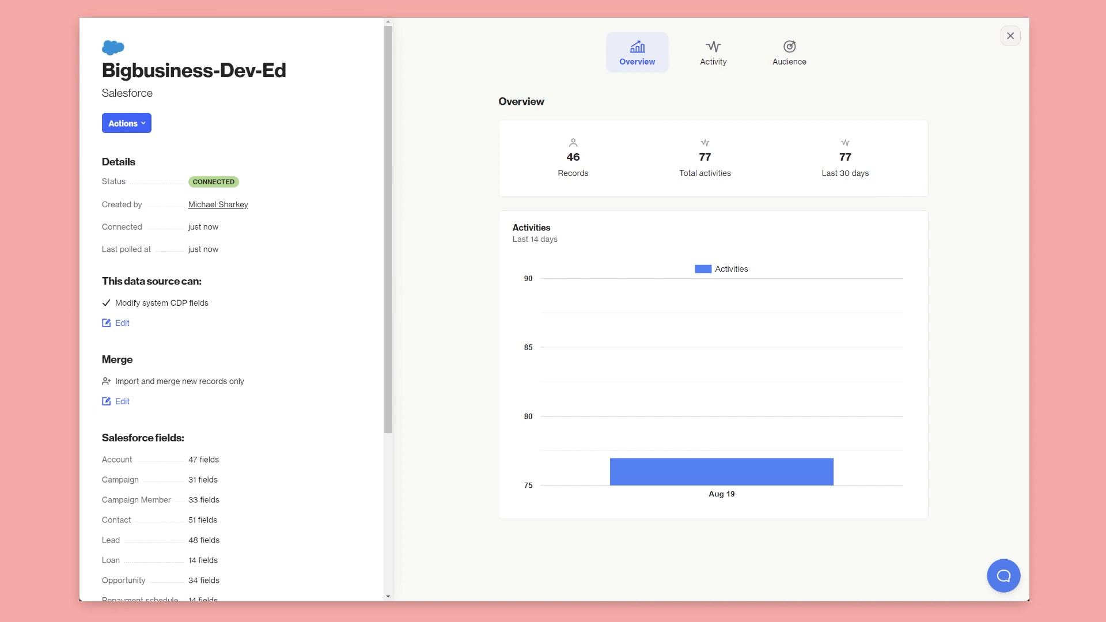
{"action": "left_click", "coordinate": [1012, 34]}
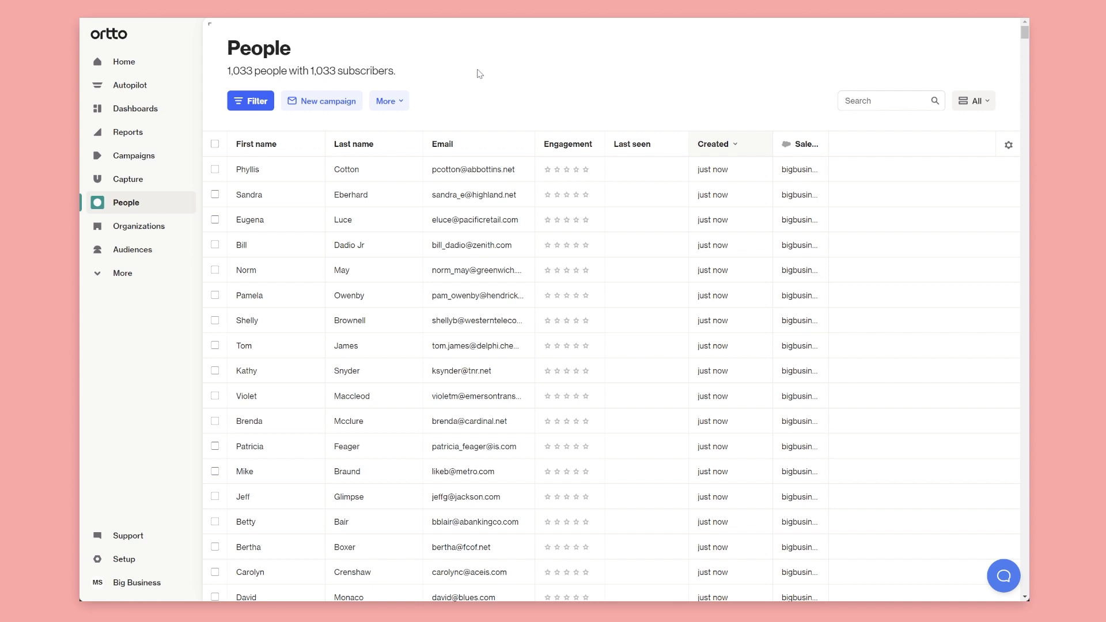
Browse the Salesforce filter categories on the 1,033-person People list, then close the filter list
{"action": "left_click", "coordinate": [249, 105]}
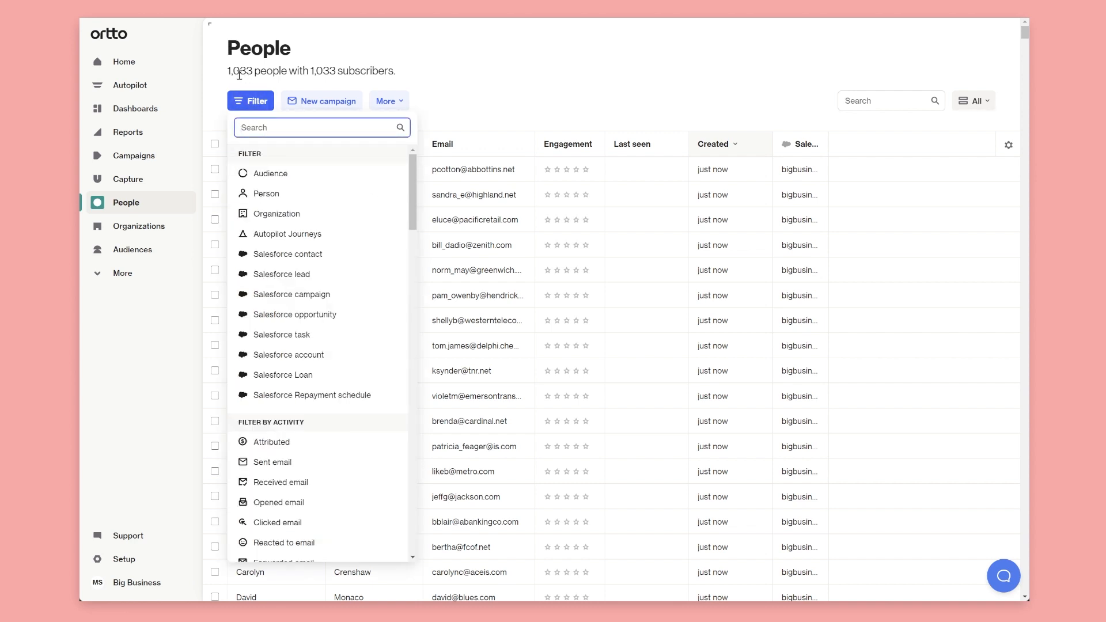
{"action": "left_click_drag", "start_coordinate": [228, 72], "coordinate": [253, 76]}
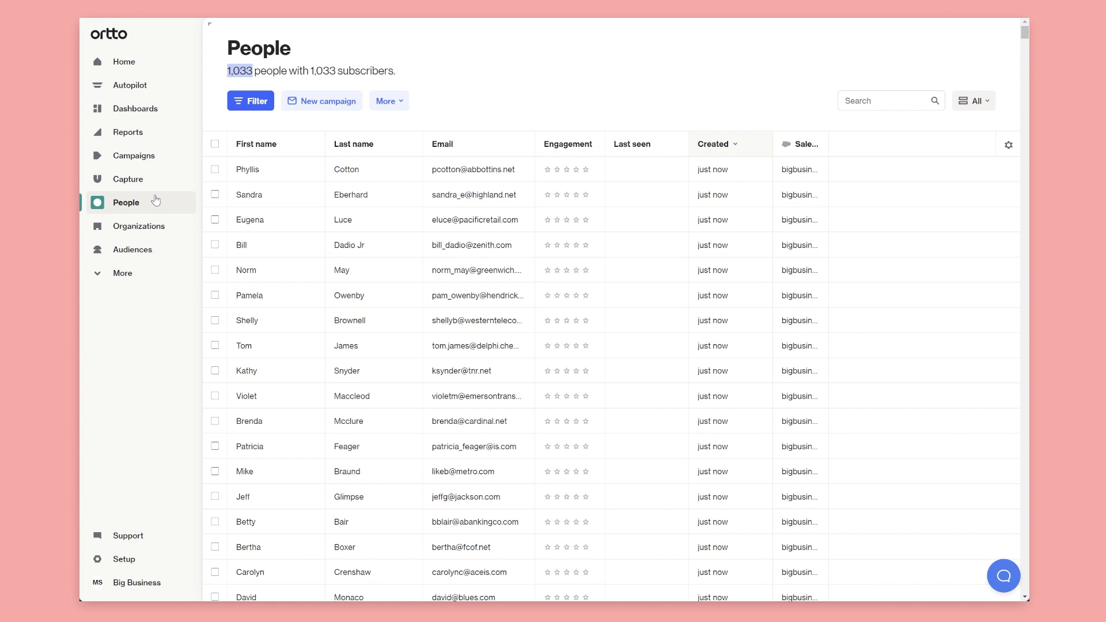
{"action": "left_click", "coordinate": [551, 64]}
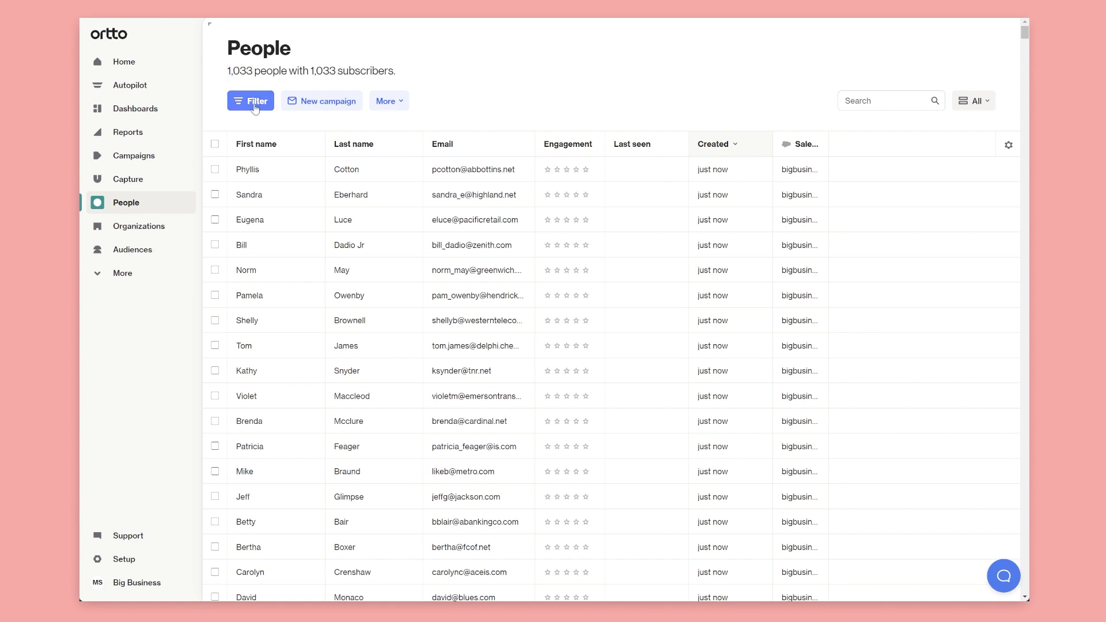
{"action": "left_click", "coordinate": [253, 103]}
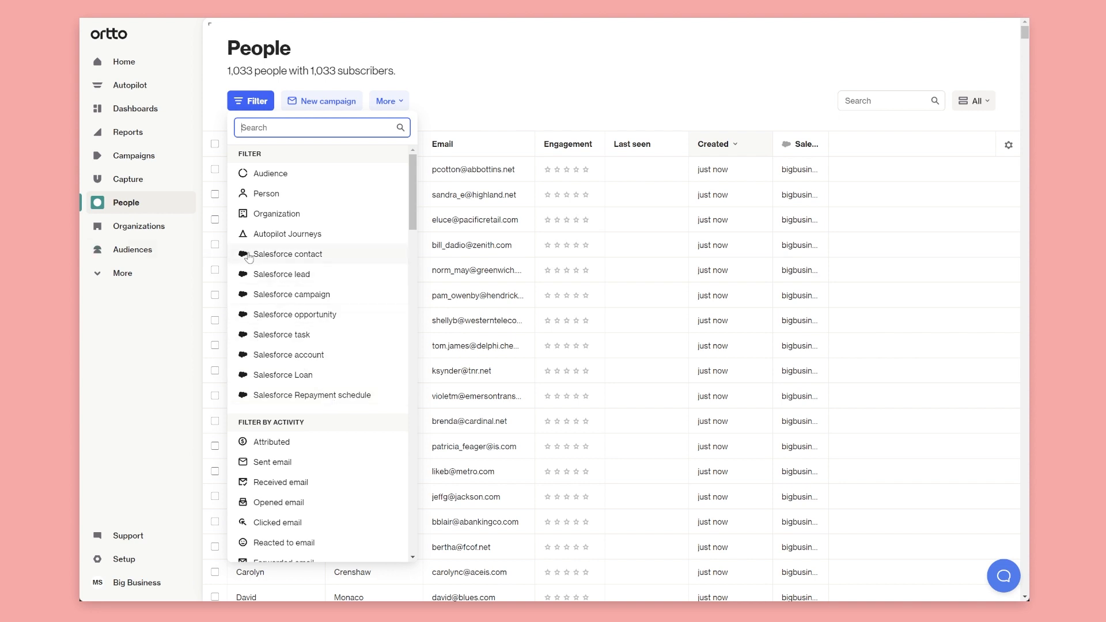
{"action": "scroll", "coordinate": [293, 259], "scroll_direction": "down", "scroll_amount": 15}
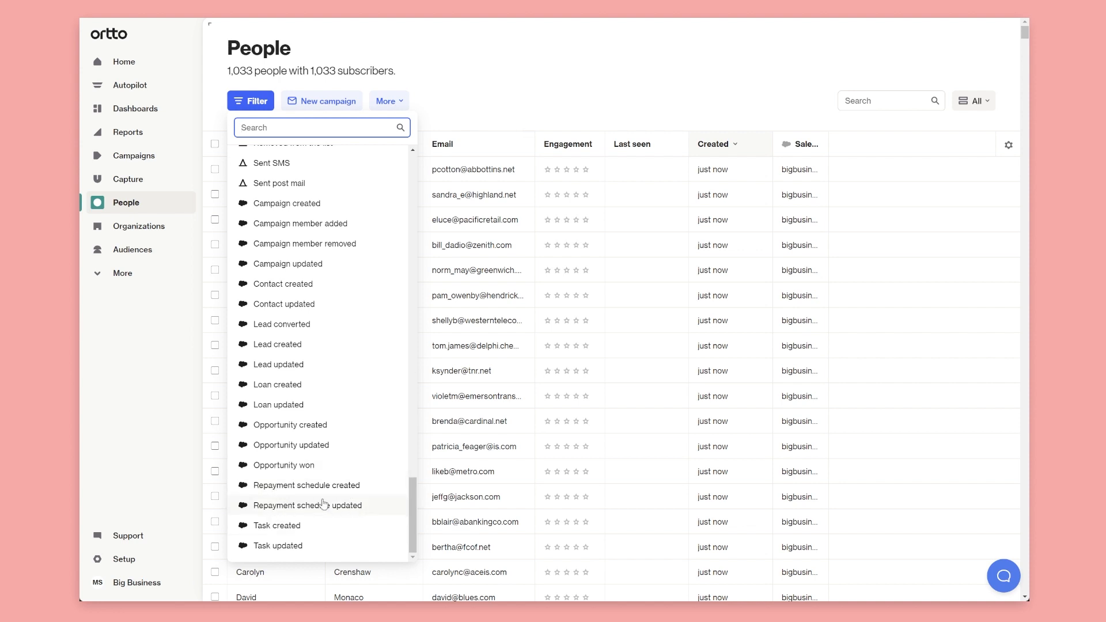
{"action": "left_click", "coordinate": [497, 84]}
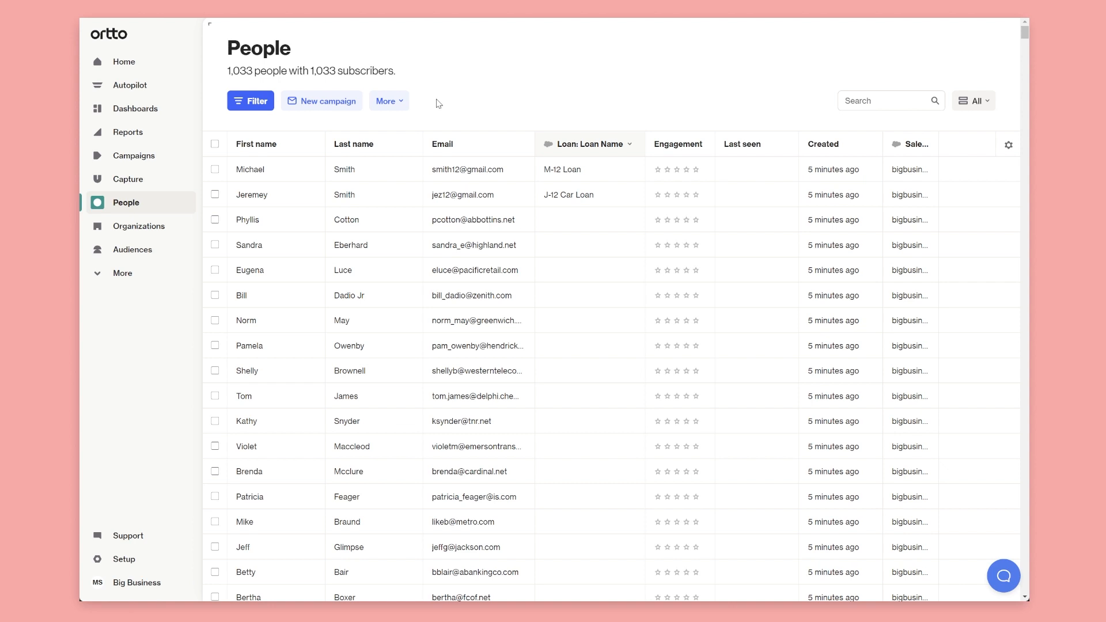
Create a new journey from scratch titled 'Loan approved'
{"action": "left_click", "coordinate": [148, 151]}
{"action": "left_click", "coordinate": [253, 102]}
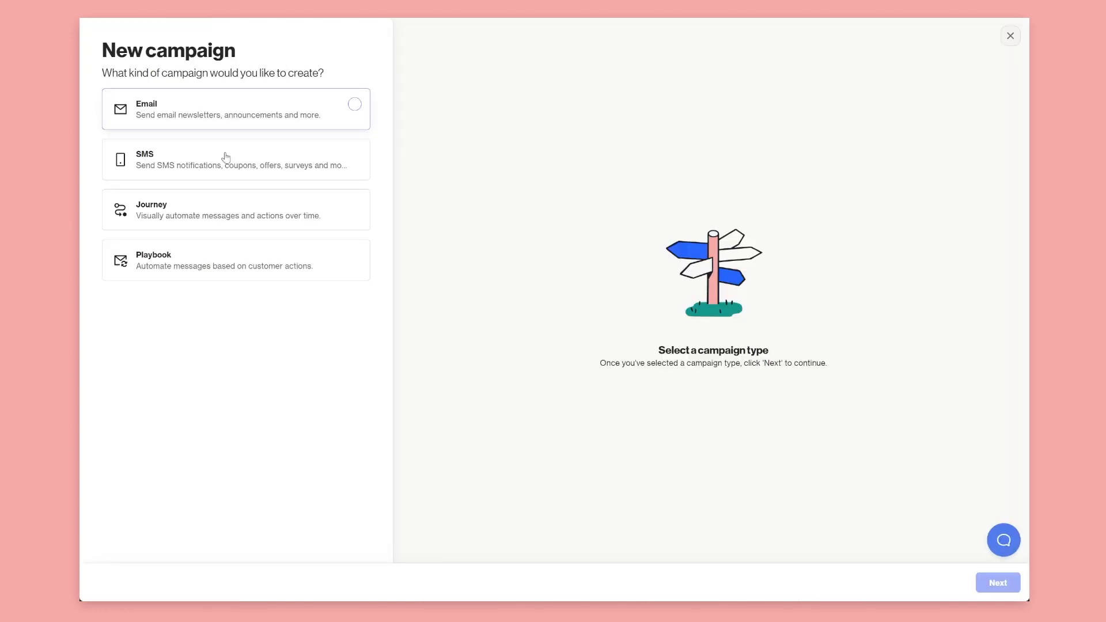
{"action": "left_click", "coordinate": [203, 217]}
{"action": "left_click", "coordinate": [998, 583]}
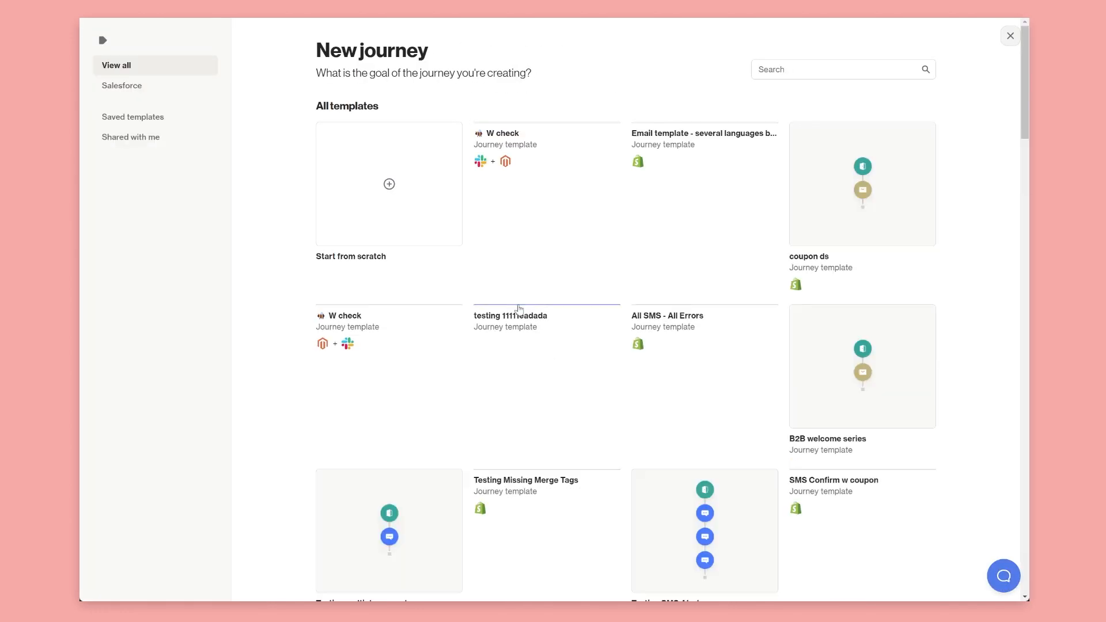
{"action": "left_click", "coordinate": [419, 214]}
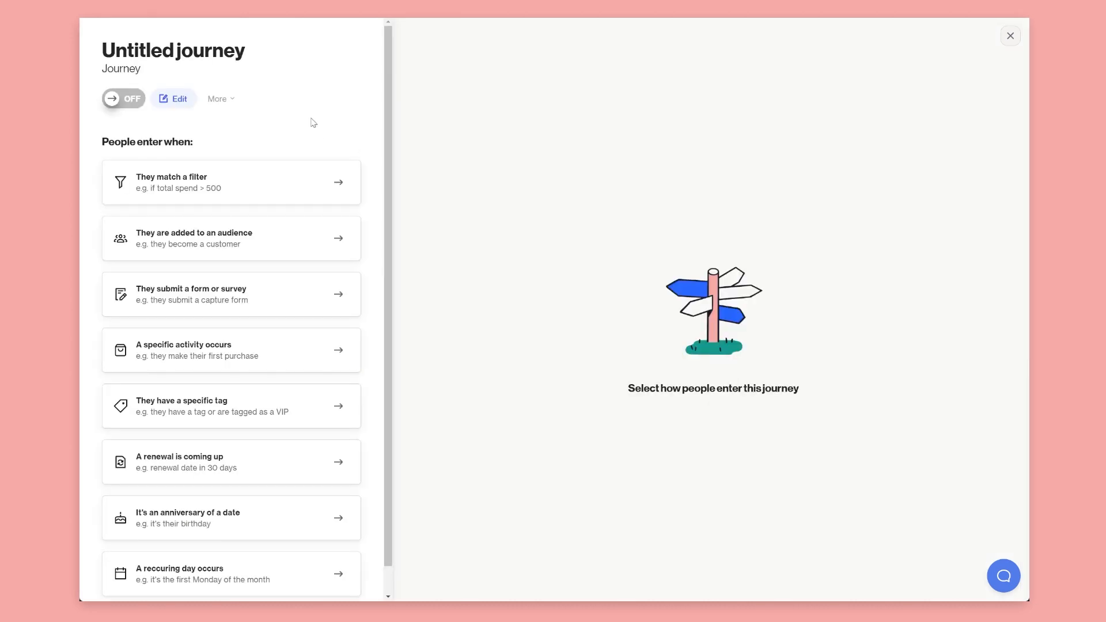
{"action": "left_click", "coordinate": [204, 47]}
{"action": "type", "text": "Loan approved"}
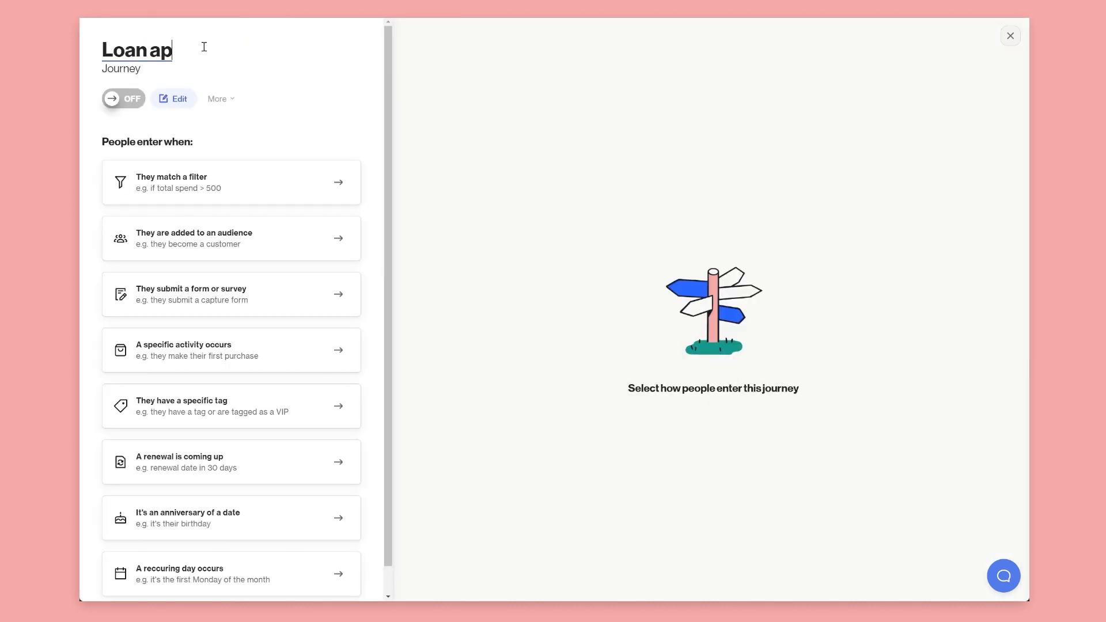
{"action": "left_click", "coordinate": [265, 59]}
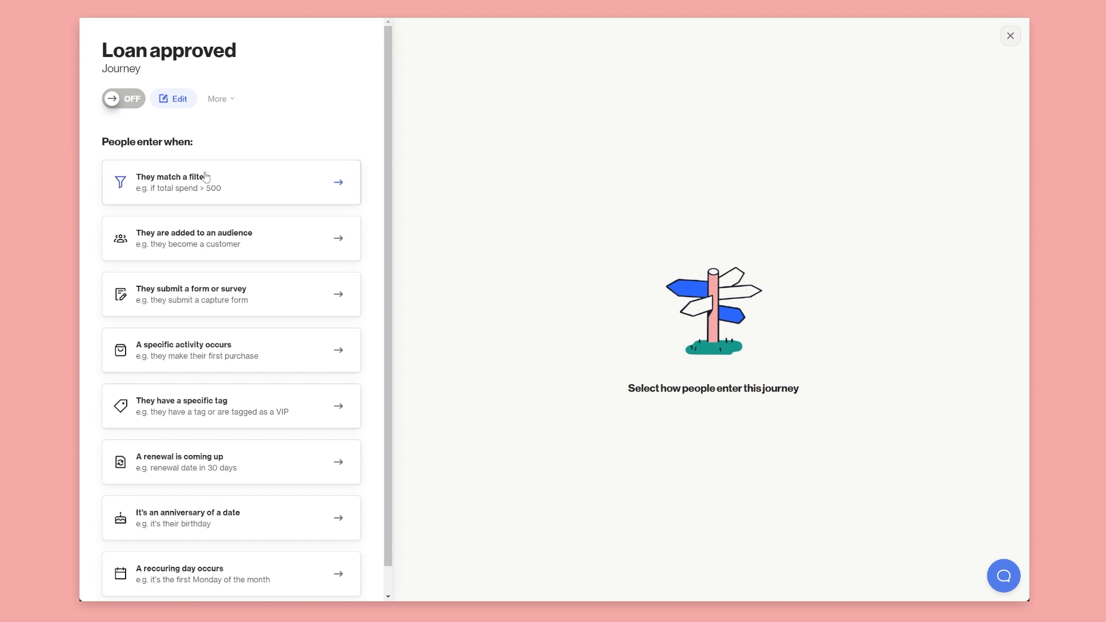
Set the entry filter to the Loan created activity, triggering each time it occurs
{"action": "left_click", "coordinate": [167, 186]}
{"action": "left_click", "coordinate": [129, 163]}
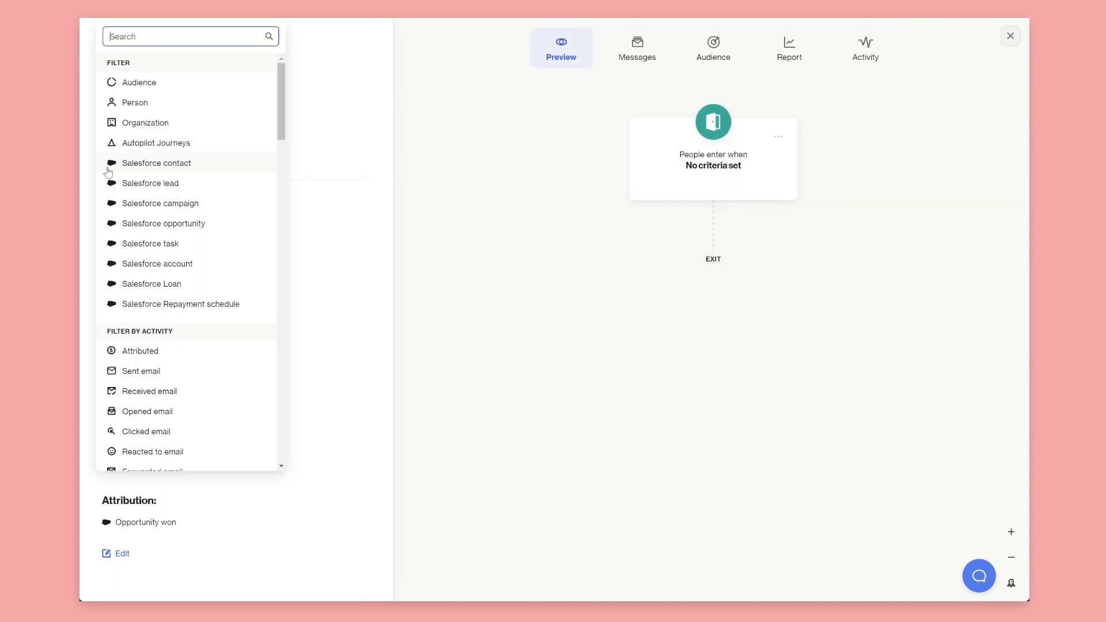
{"action": "type", "text": "loan"}
{"action": "scroll", "coordinate": [129, 237], "scroll_direction": "down", "scroll_amount": 1}
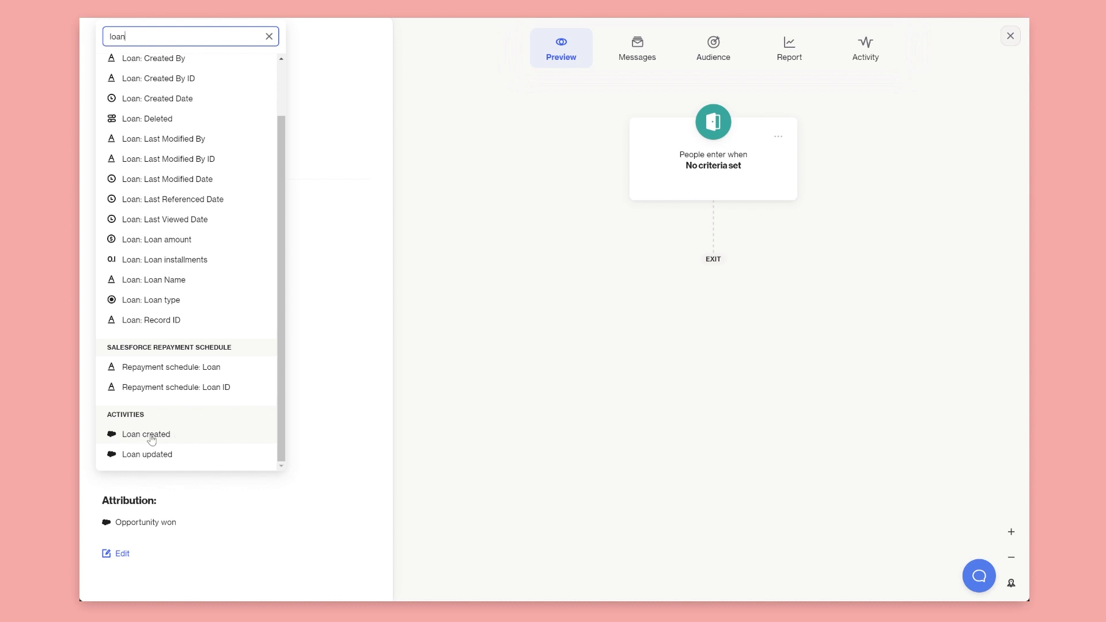
{"action": "left_click", "coordinate": [147, 435]}
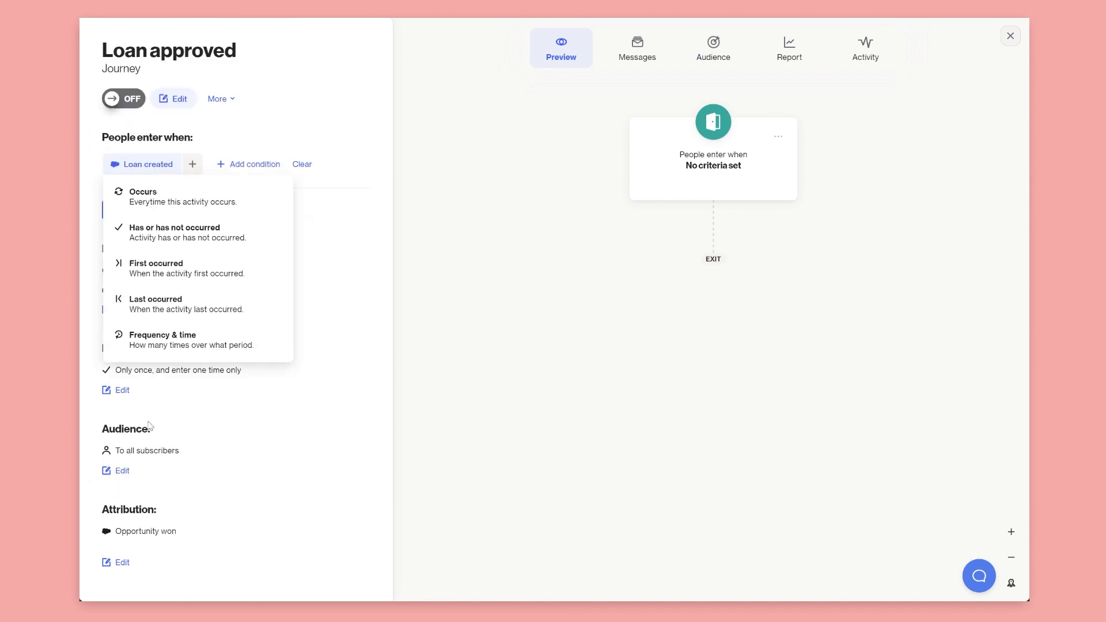
{"action": "left_click", "coordinate": [144, 199]}
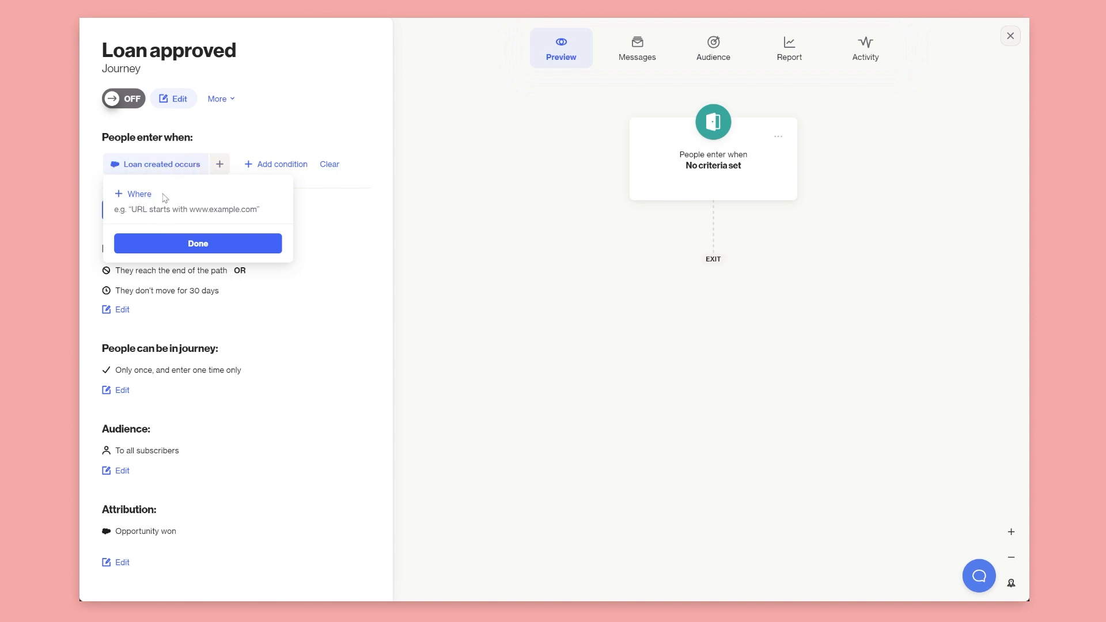
{"action": "left_click", "coordinate": [160, 244]}
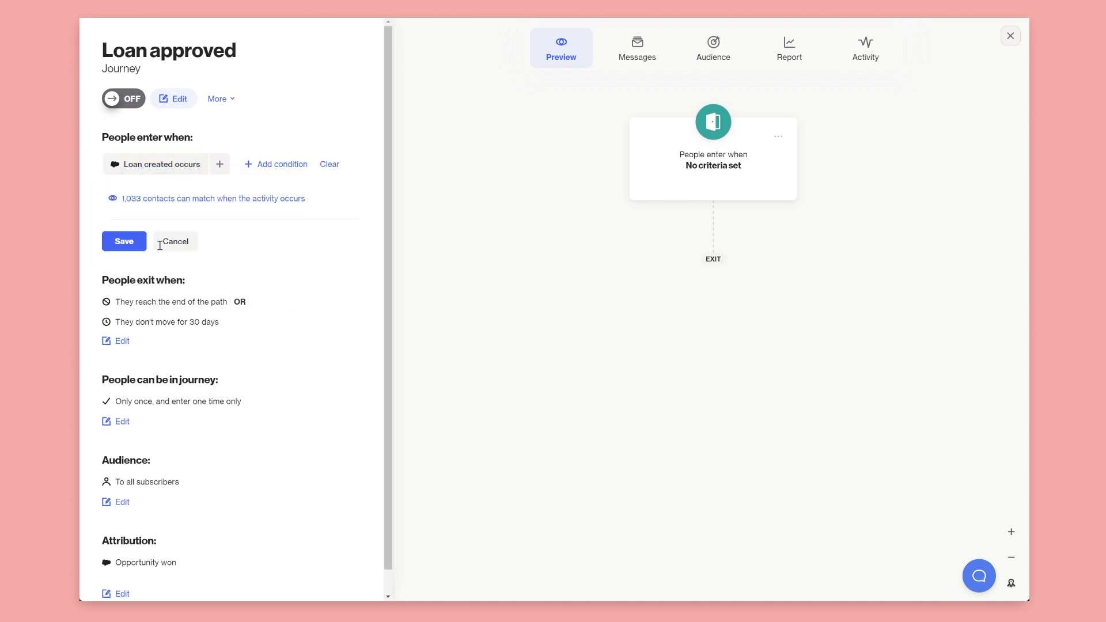
Browse further conditions without adding any, and save the entry trigger
{"action": "left_click", "coordinate": [284, 165]}
{"action": "scroll", "coordinate": [256, 314], "scroll_direction": "down", "scroll_amount": 15}
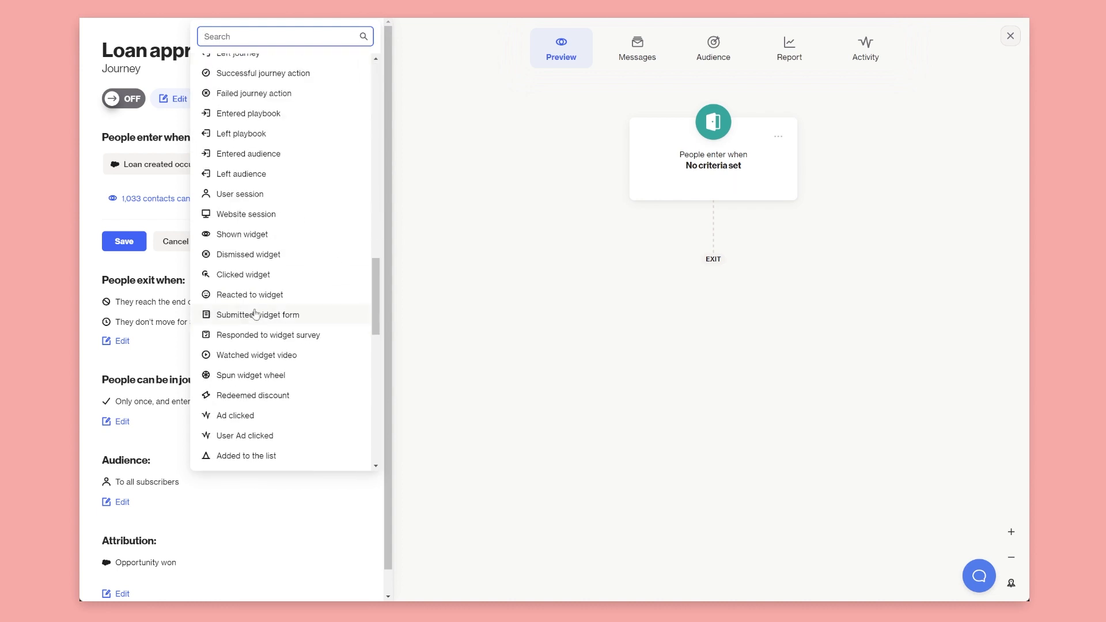
{"action": "scroll", "coordinate": [258, 311], "scroll_direction": "down", "scroll_amount": 5}
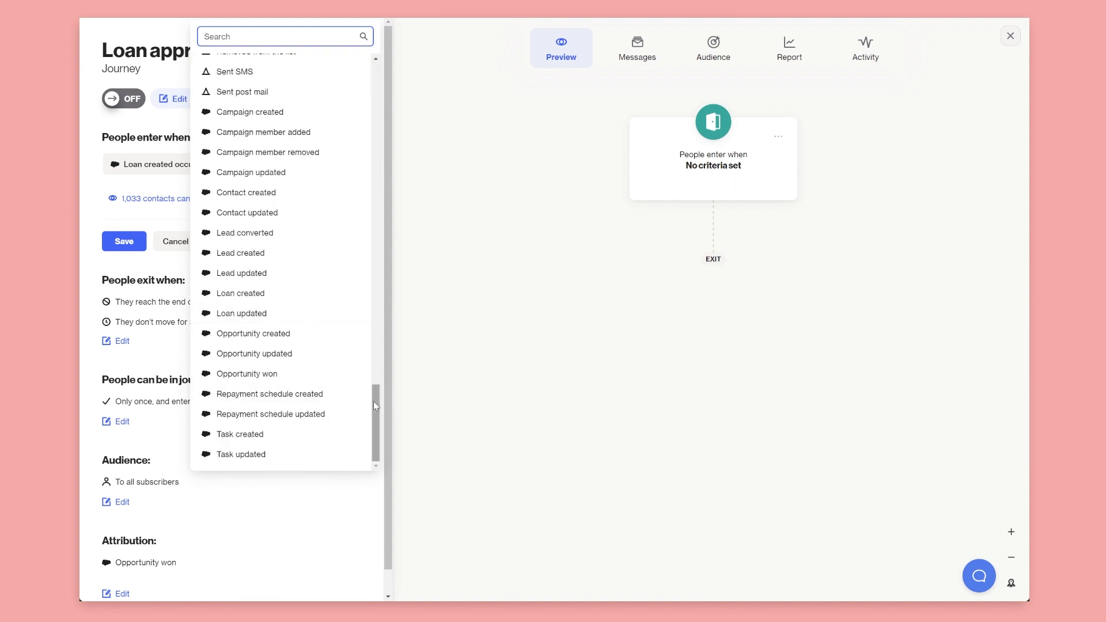
{"action": "left_click_drag", "start_coordinate": [376, 389], "coordinate": [363, 37]}
{"action": "left_click", "coordinate": [159, 136]}
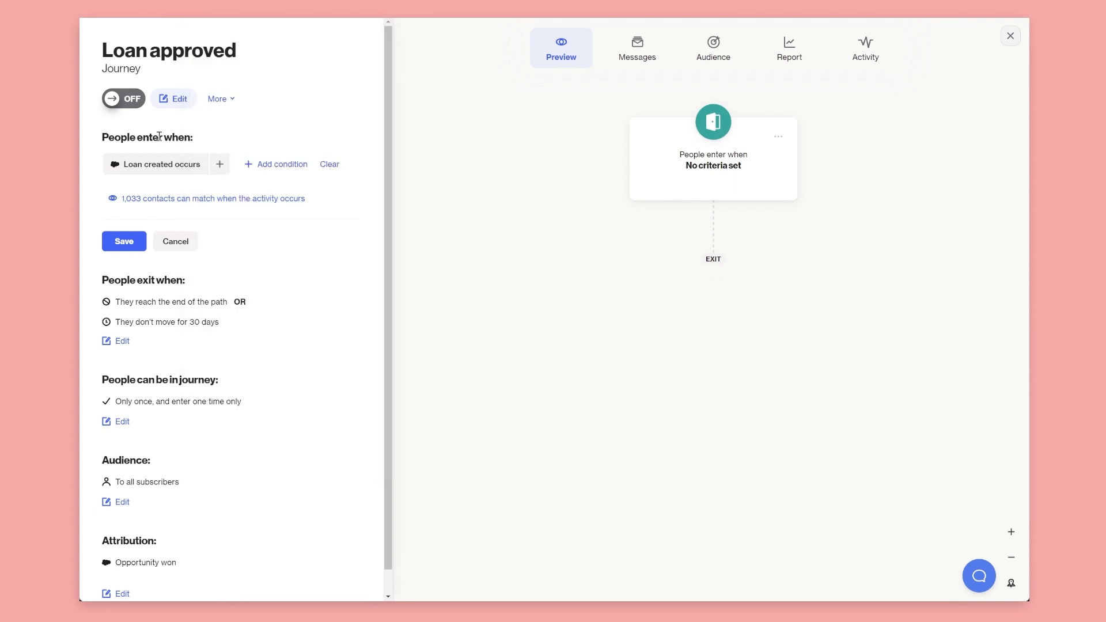
{"action": "left_click", "coordinate": [126, 234]}
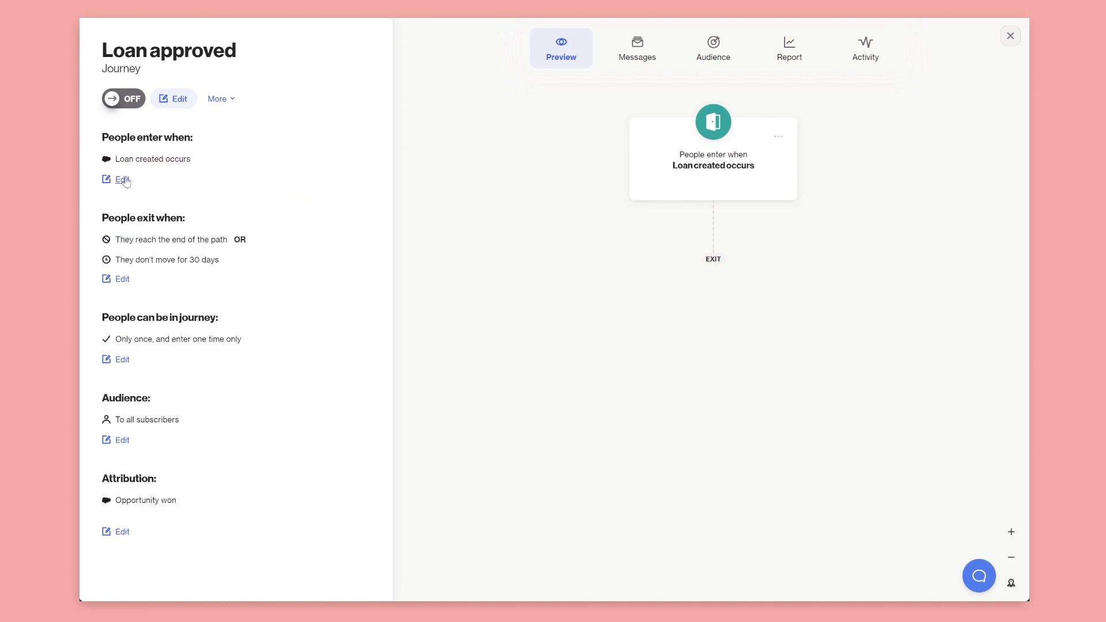
{"action": "left_click", "coordinate": [173, 99]}
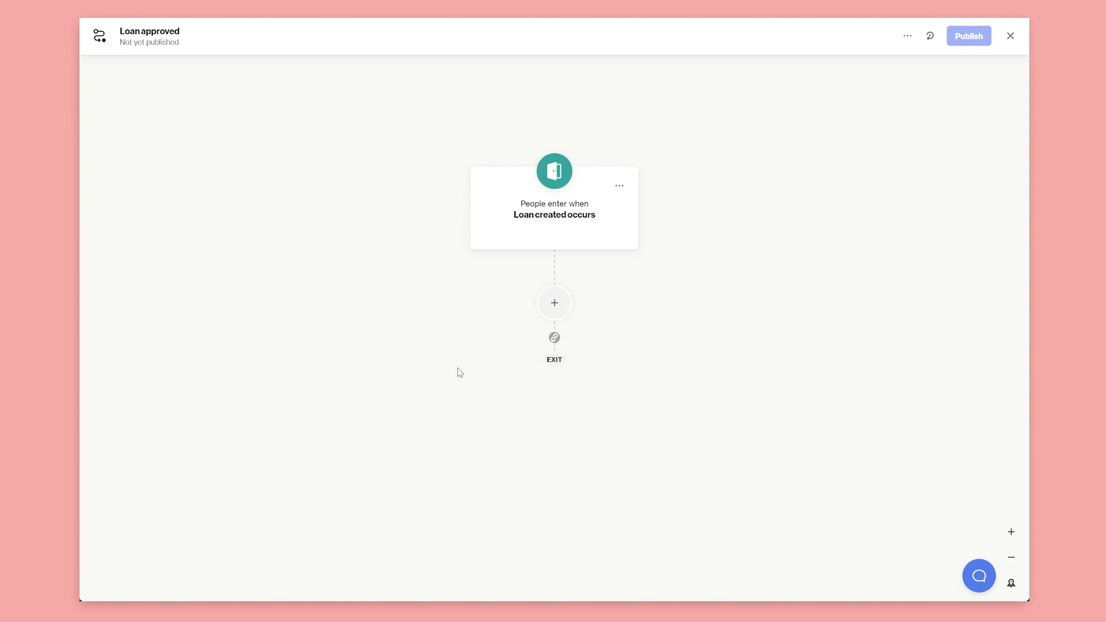
Add a condition step from scratch based on the Loan created activity
{"action": "left_click", "coordinate": [565, 306]}
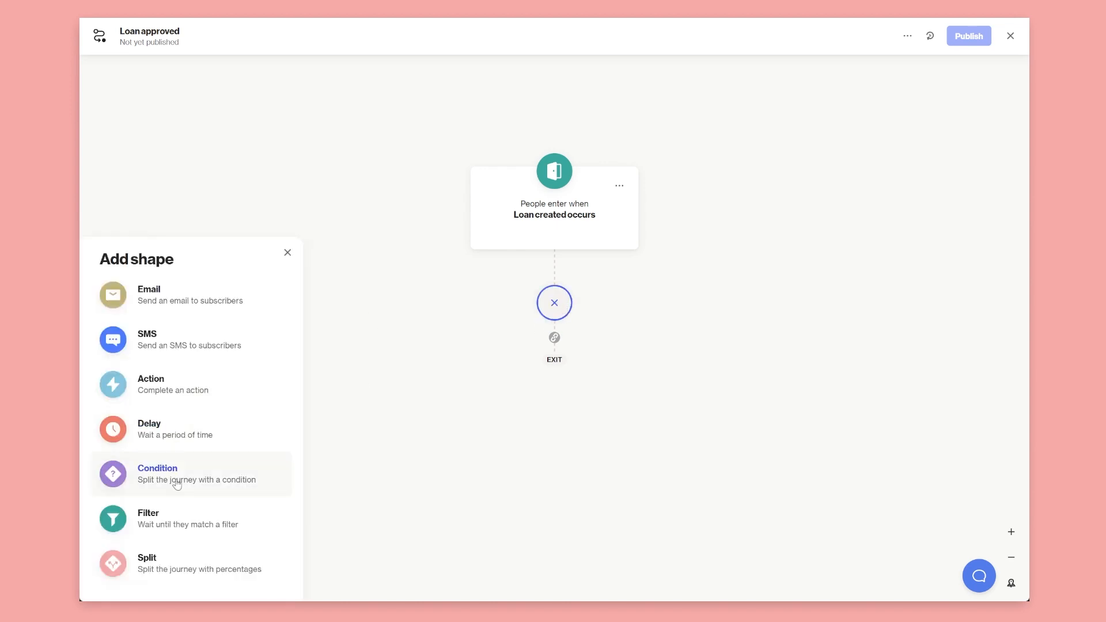
{"action": "left_click", "coordinate": [155, 483]}
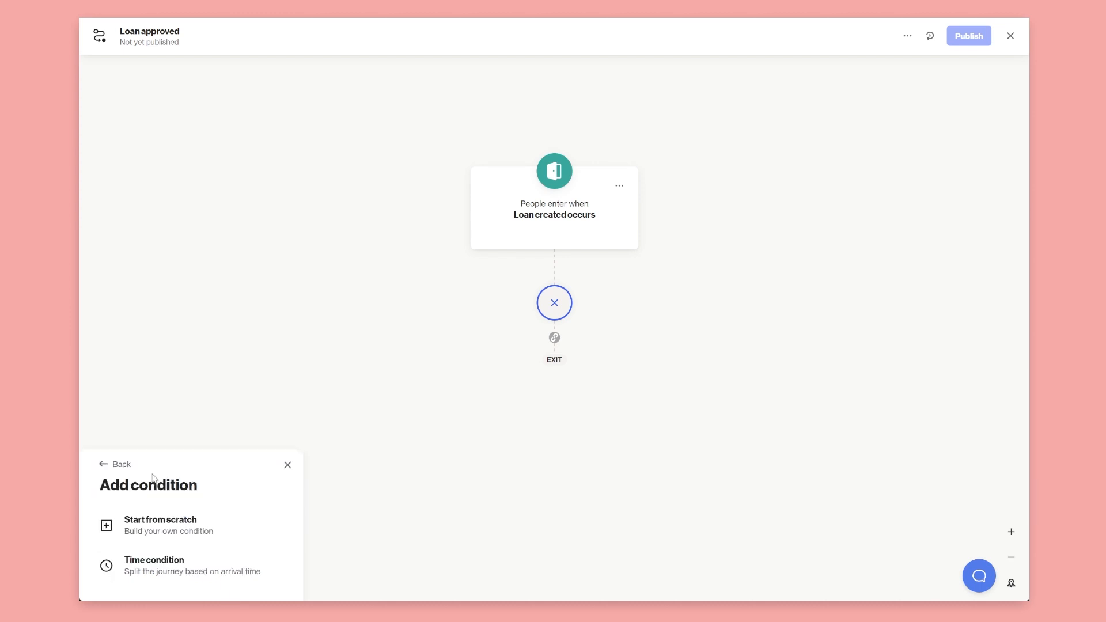
{"action": "left_click", "coordinate": [153, 525]}
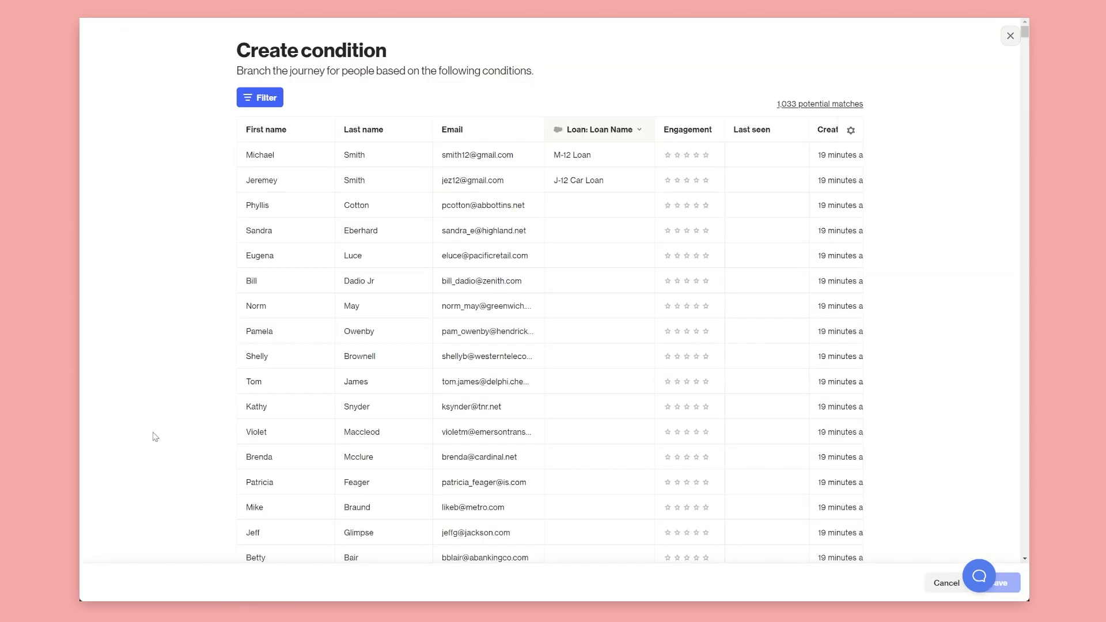
{"action": "left_click", "coordinate": [260, 96]}
{"action": "type", "text": "loan"}
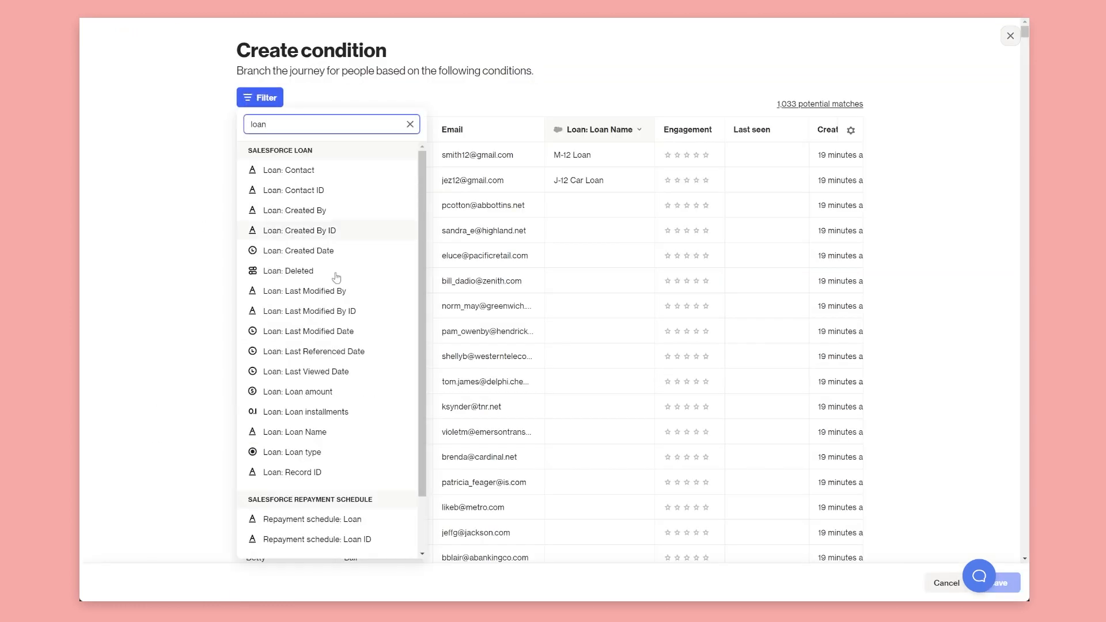
{"action": "scroll", "coordinate": [347, 332], "scroll_direction": "down", "scroll_amount": 1}
{"action": "left_click", "coordinate": [276, 525]}
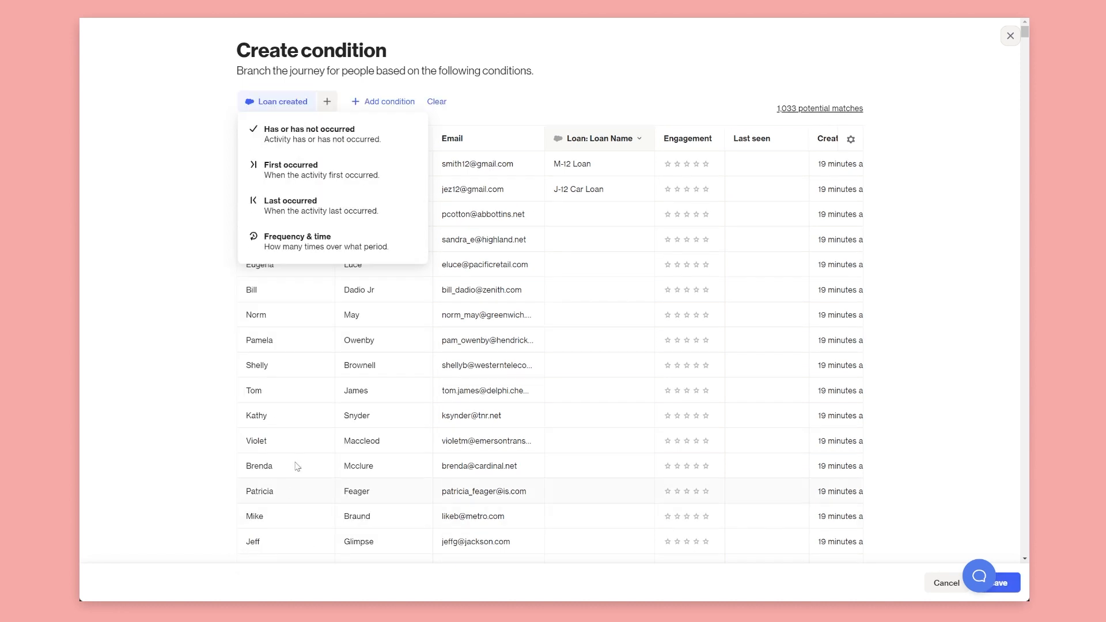
{"action": "left_click", "coordinate": [292, 137]}
Add a Where clause requiring Loan type is car loan, and save the condition
{"action": "left_click", "coordinate": [272, 239]}
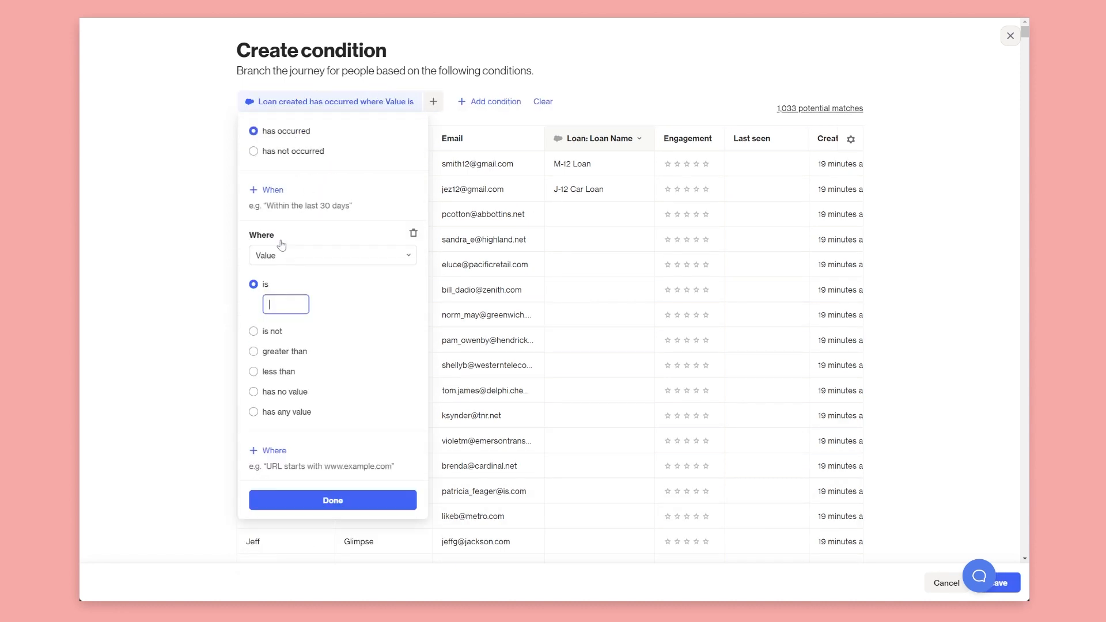
{"action": "left_click", "coordinate": [284, 255]}
{"action": "scroll", "coordinate": [315, 476], "scroll_direction": "down", "scroll_amount": 3}
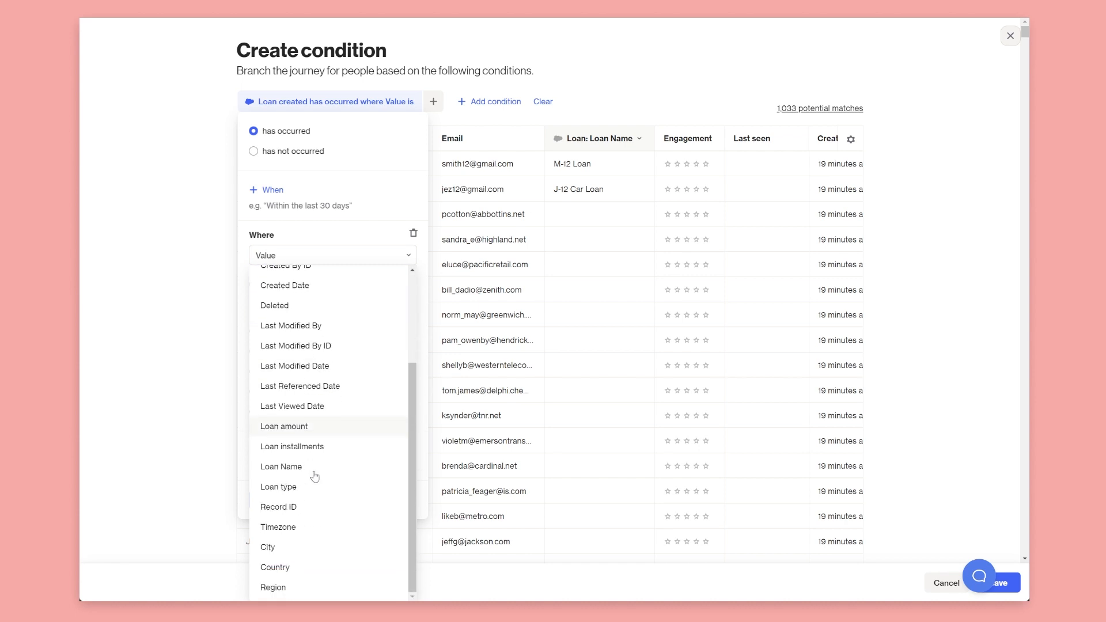
{"action": "left_click", "coordinate": [304, 488]}
{"action": "left_click", "coordinate": [300, 305]}
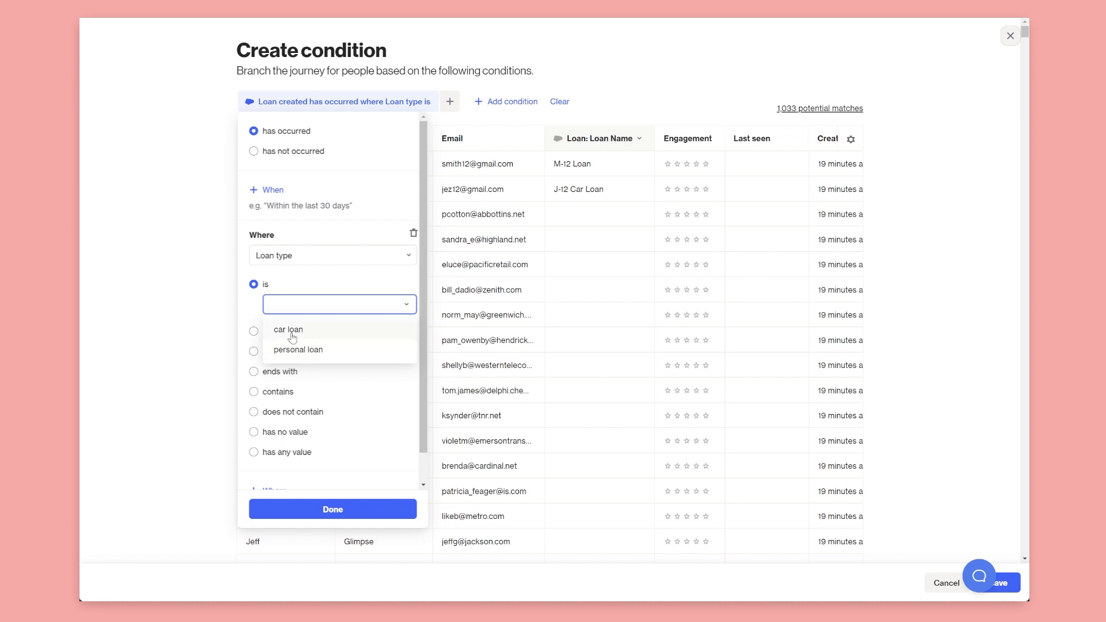
{"action": "left_click", "coordinate": [292, 332]}
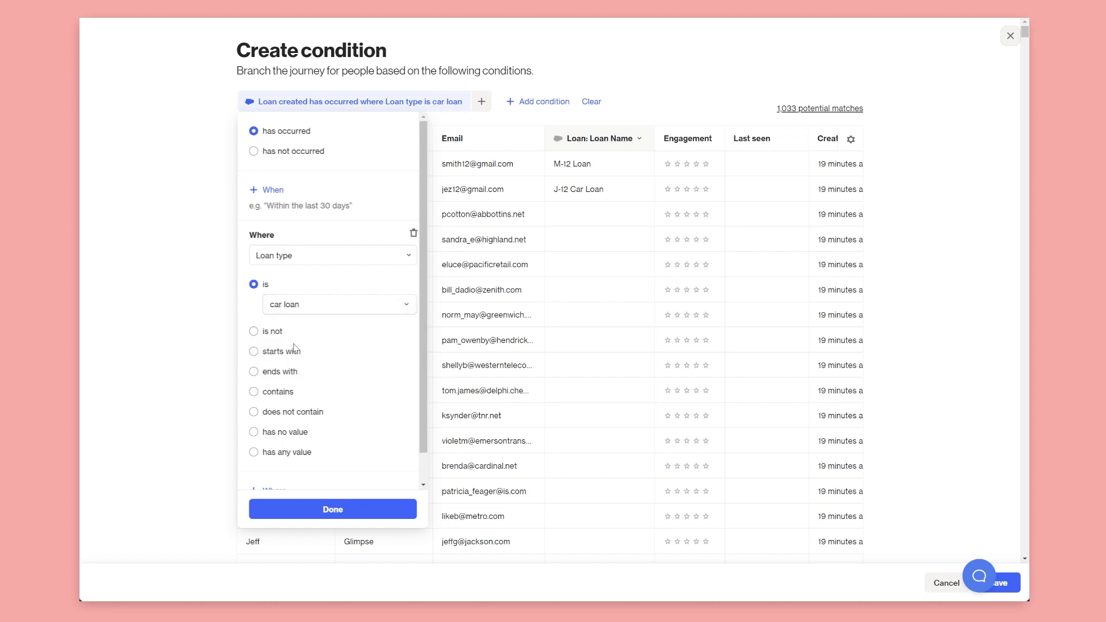
{"action": "left_click", "coordinate": [315, 511]}
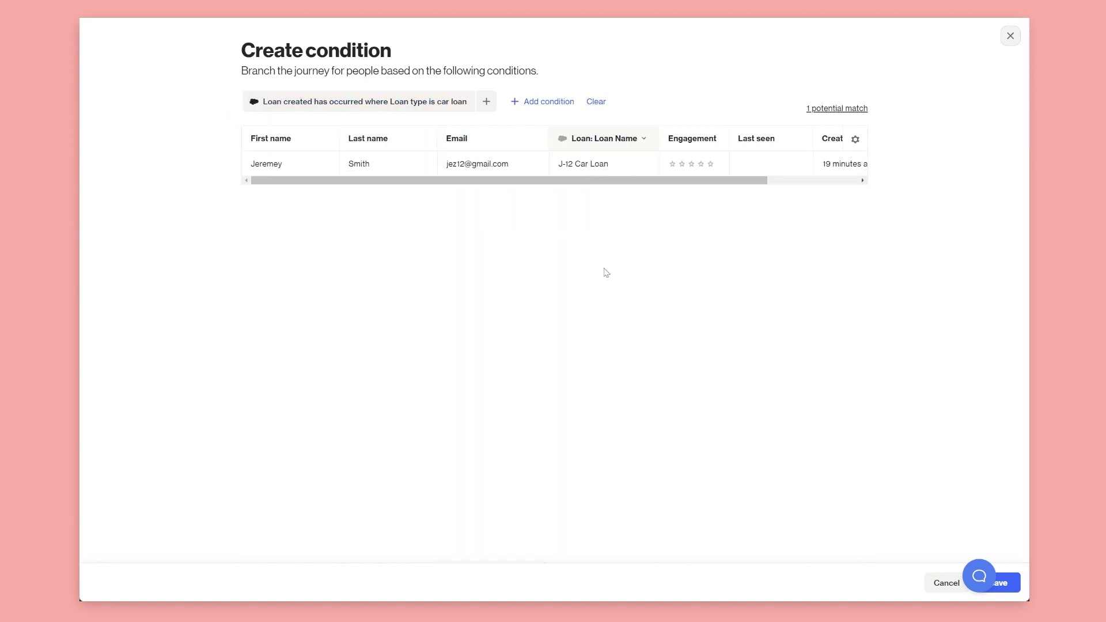
{"action": "left_click", "coordinate": [1013, 584]}
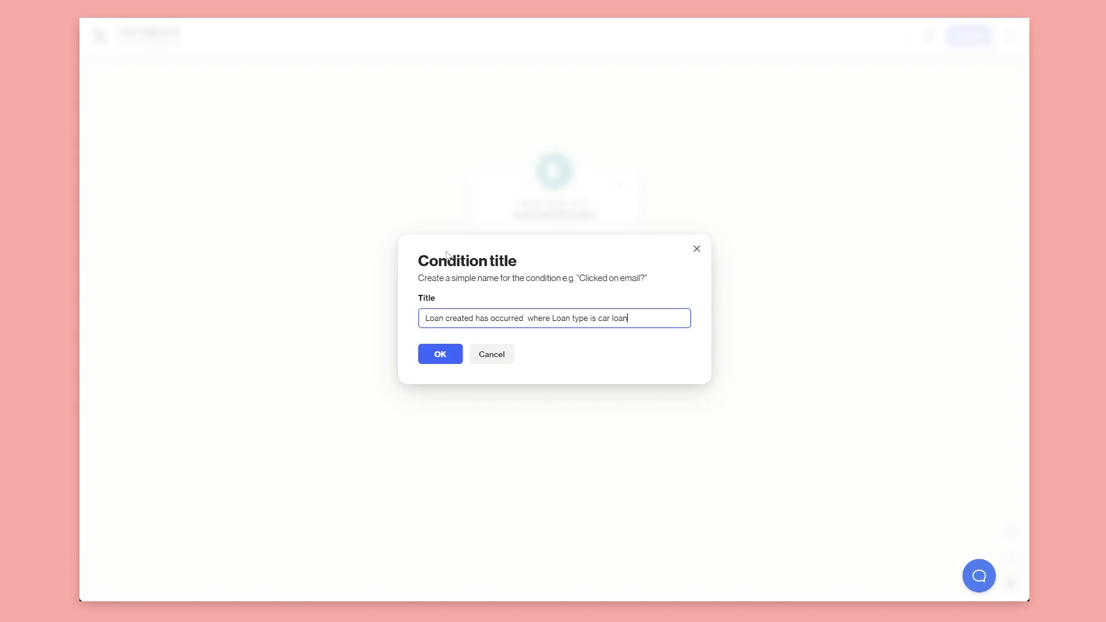
Title the condition 'Is car loan 🚗' and add a step on the YES branch
{"action": "left_click_drag", "start_coordinate": [646, 316], "coordinate": [230, 302]}
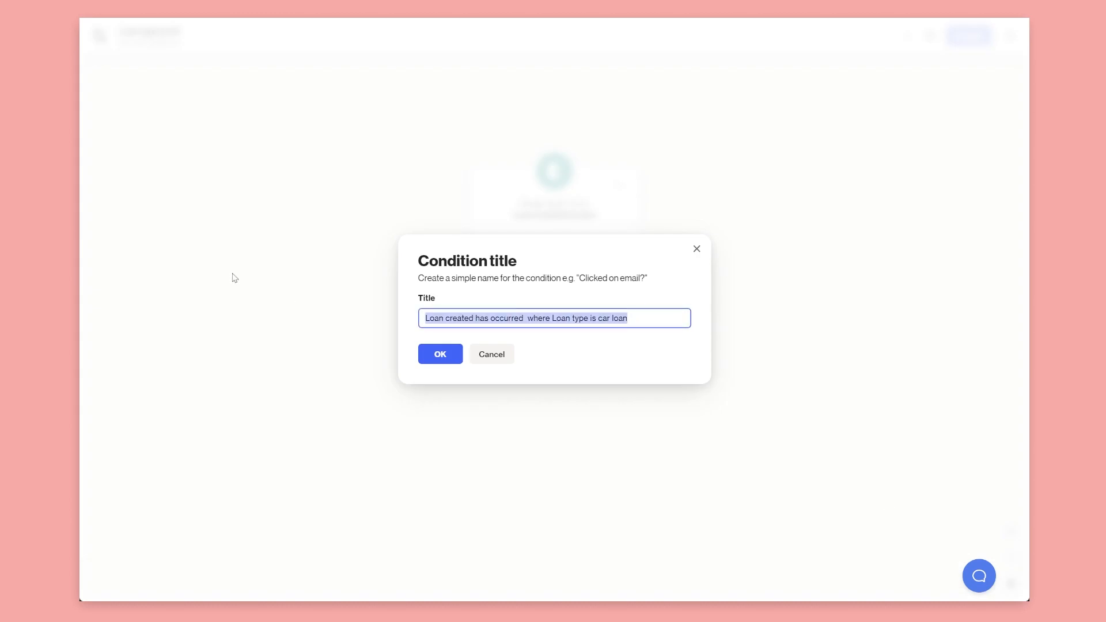
{"action": "type", "text": "Is car "}
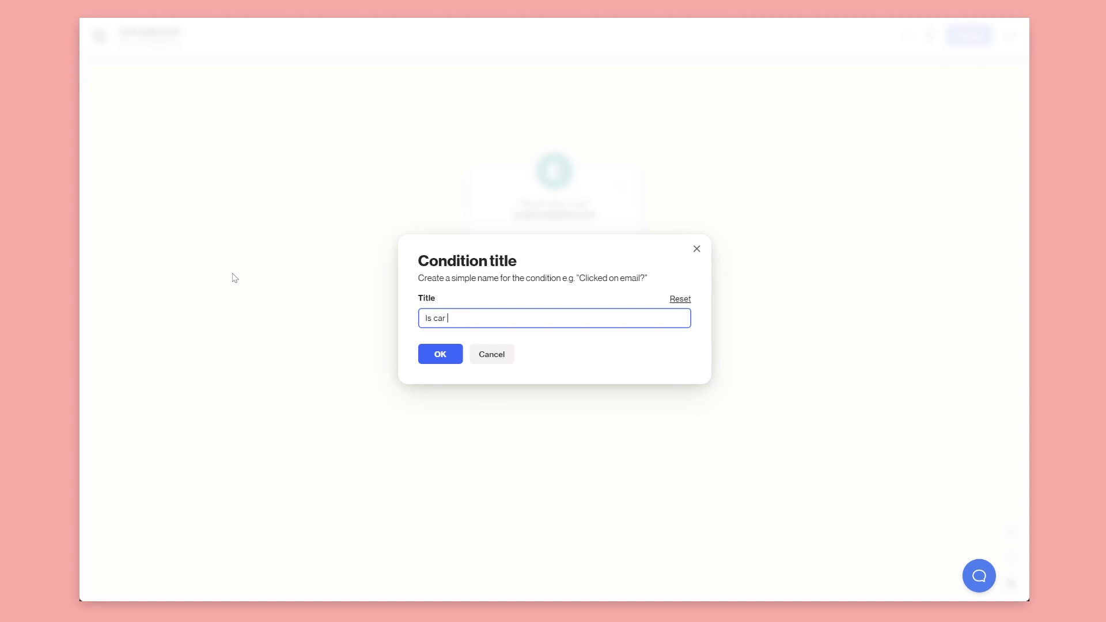
{"action": "type", "text": "loan"}
{"action": "type", "text": "🚗"}
{"action": "left_click", "coordinate": [455, 358]}
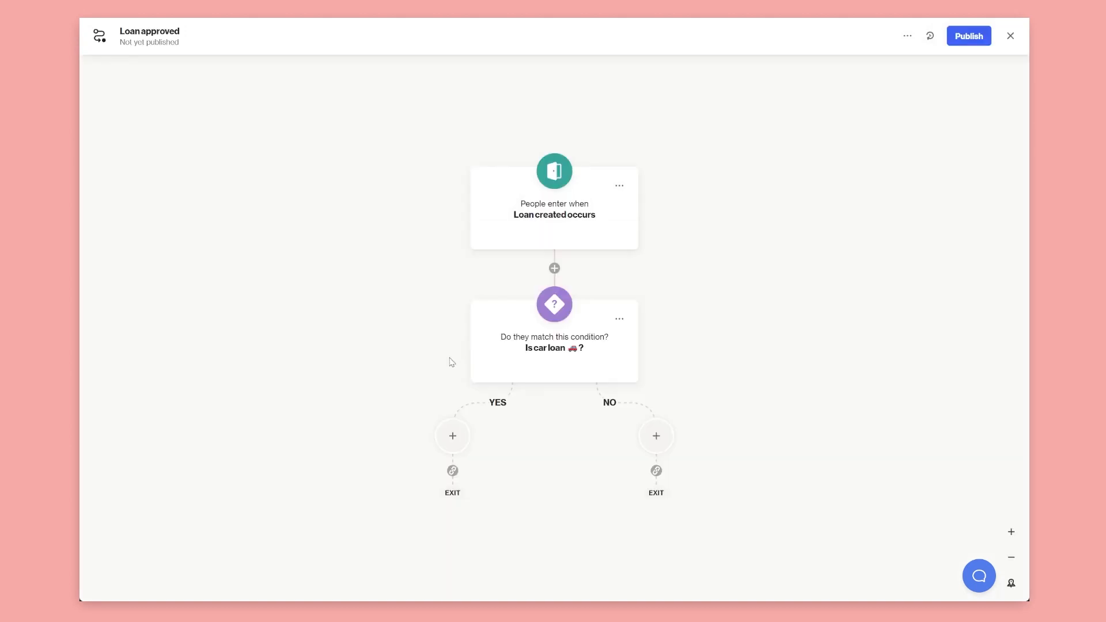
{"action": "left_click_drag", "start_coordinate": [544, 437], "coordinate": [536, 363]}
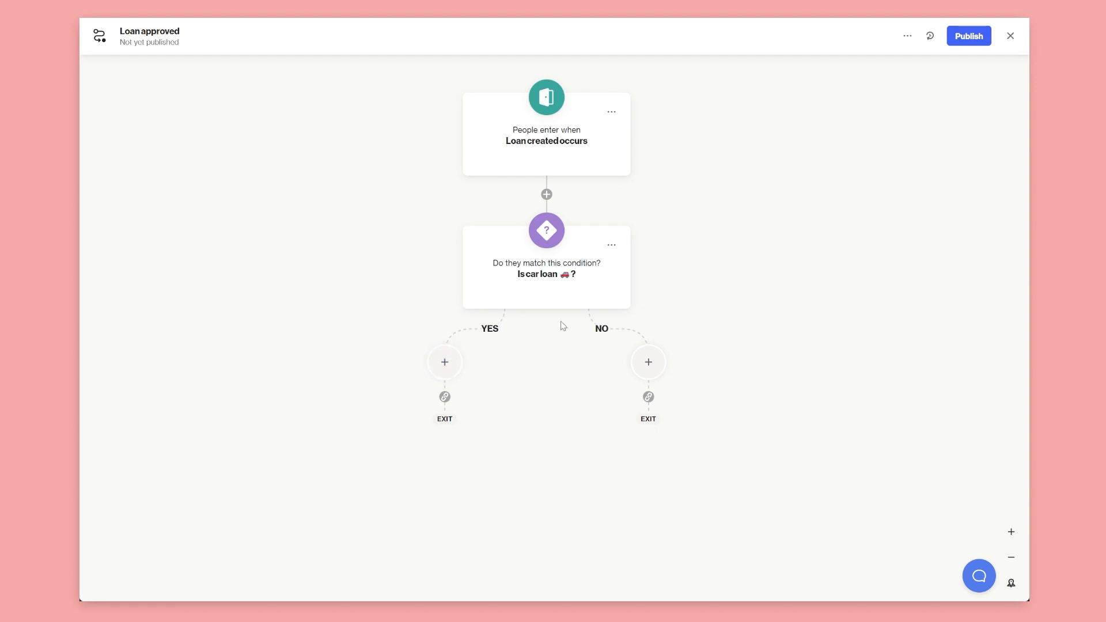
{"action": "left_click", "coordinate": [443, 372]}
Add a new email step on the YES branch named 'Car loan approved'
{"action": "left_click", "coordinate": [153, 309]}
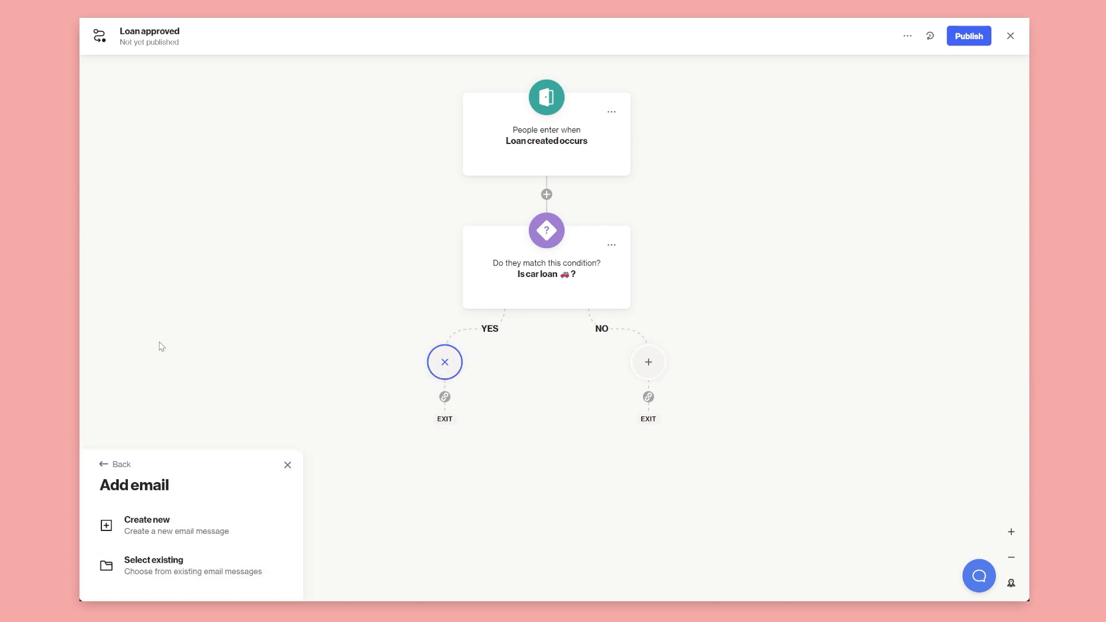
{"action": "left_click", "coordinate": [185, 526]}
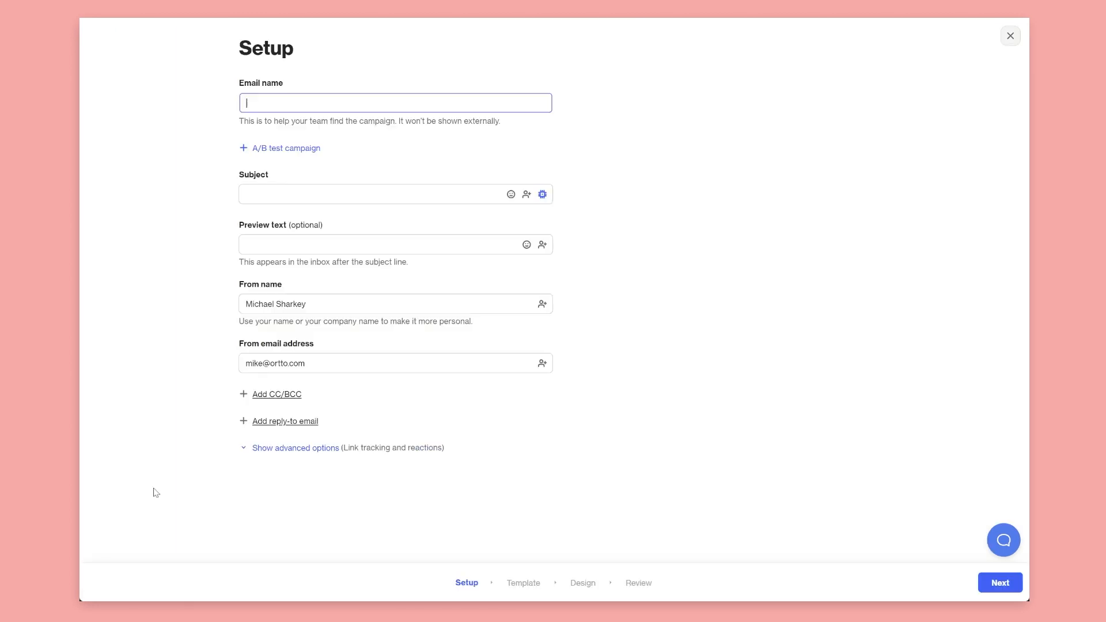
{"action": "type", "text": "Car loan approved"}
{"action": "key", "text": "Tab"}
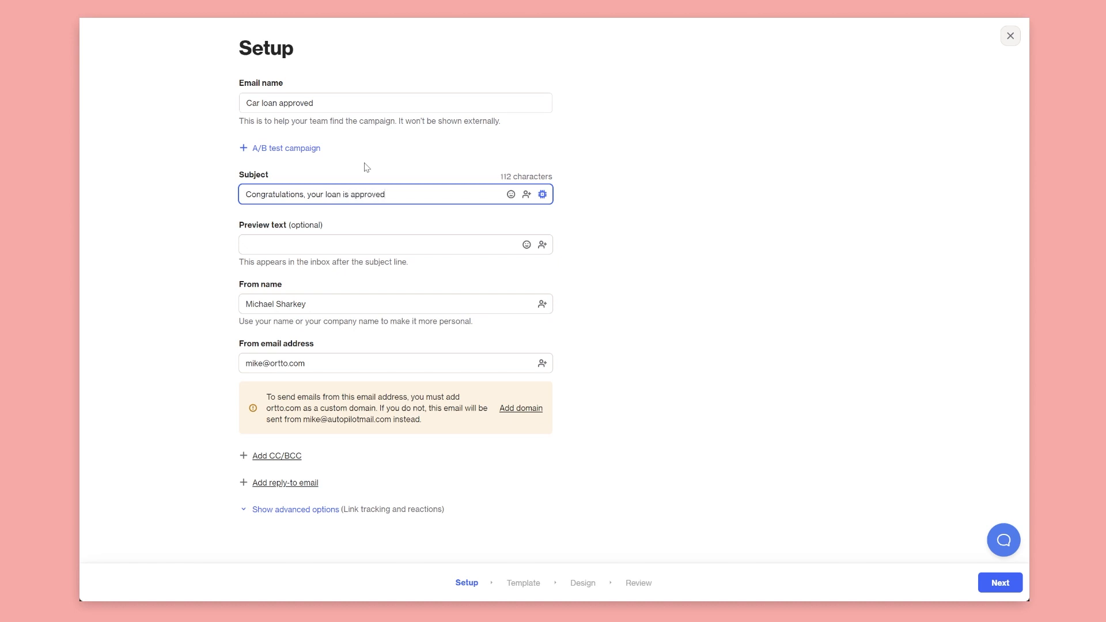
Set the subject to the suggested 'Congratulations, First name, your loan is approved!' line
{"action": "left_click", "coordinate": [198, 215]}
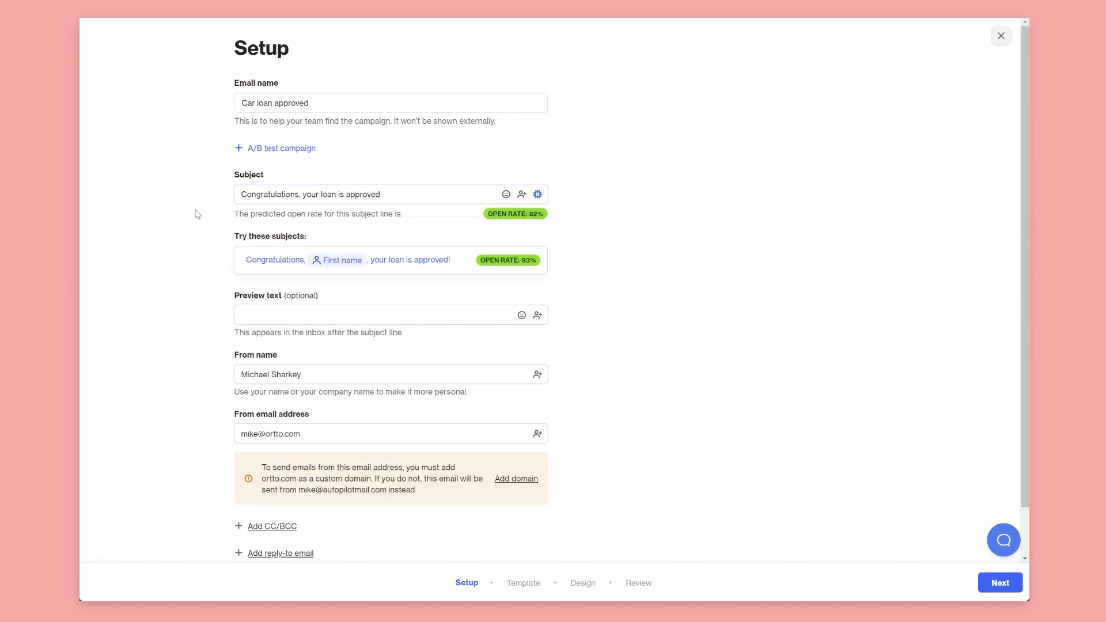
{"action": "left_click", "coordinate": [397, 195]}
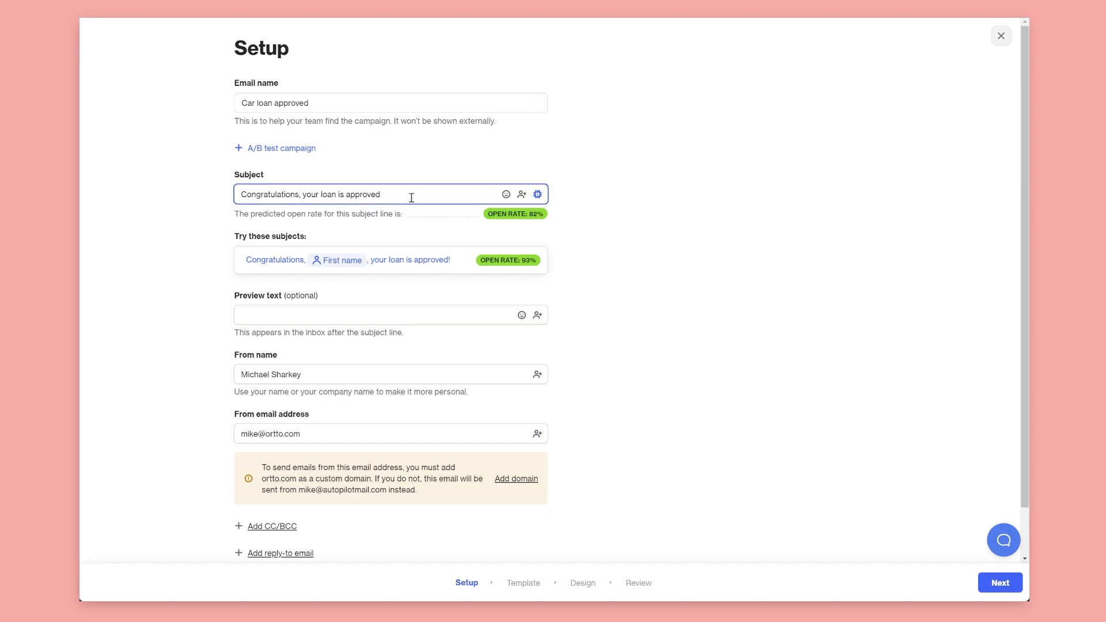
{"action": "left_click", "coordinate": [522, 196]}
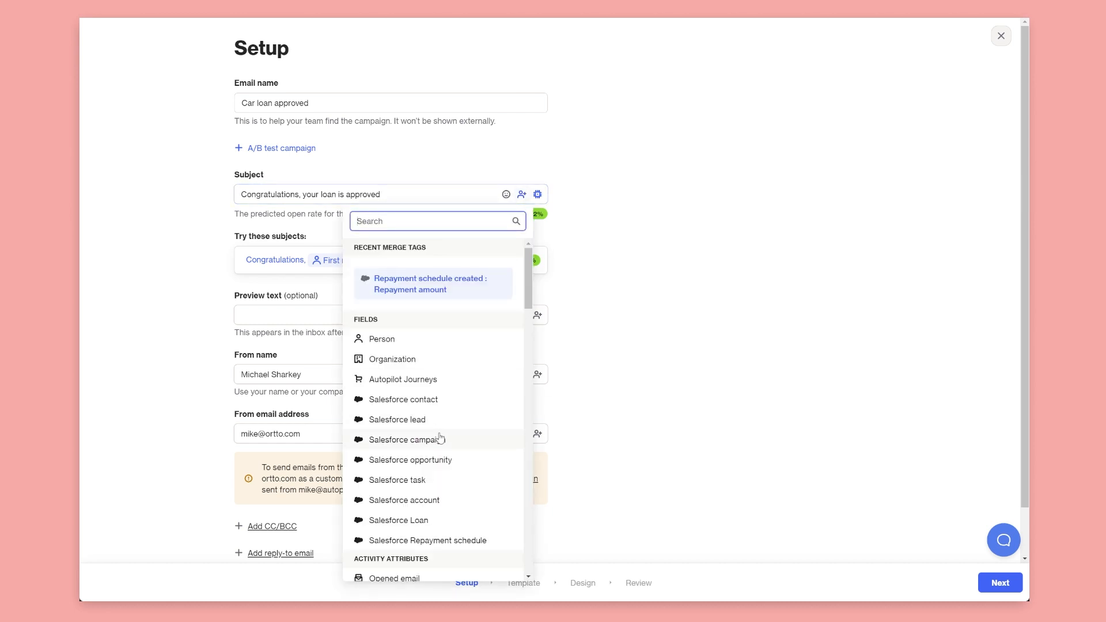
{"action": "scroll", "coordinate": [441, 439], "scroll_direction": "down", "scroll_amount": 15}
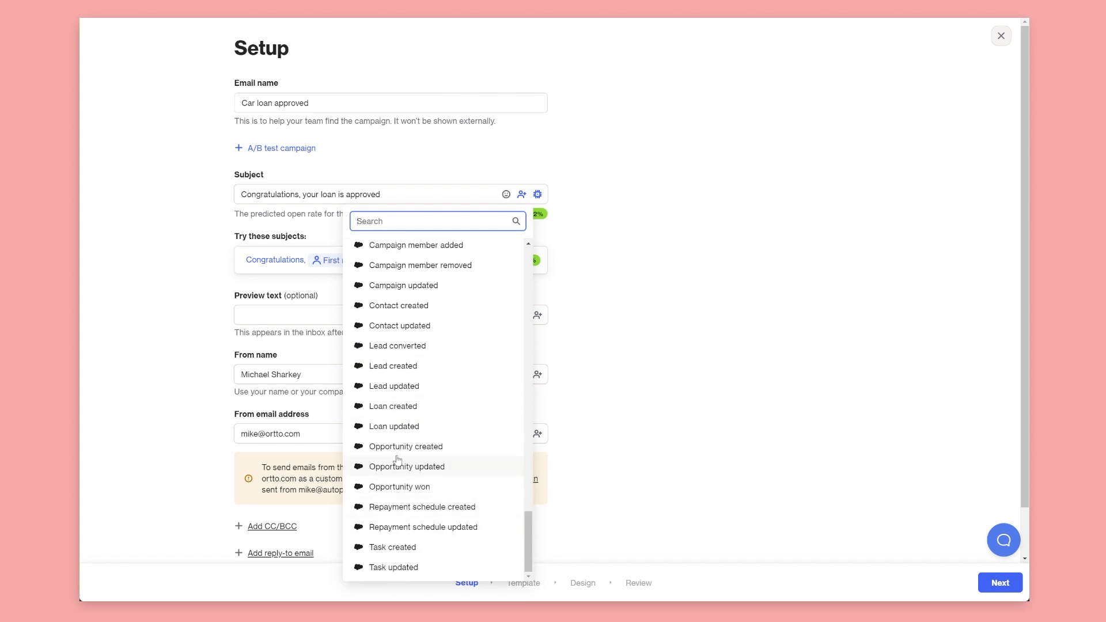
{"action": "left_click", "coordinate": [392, 410]}
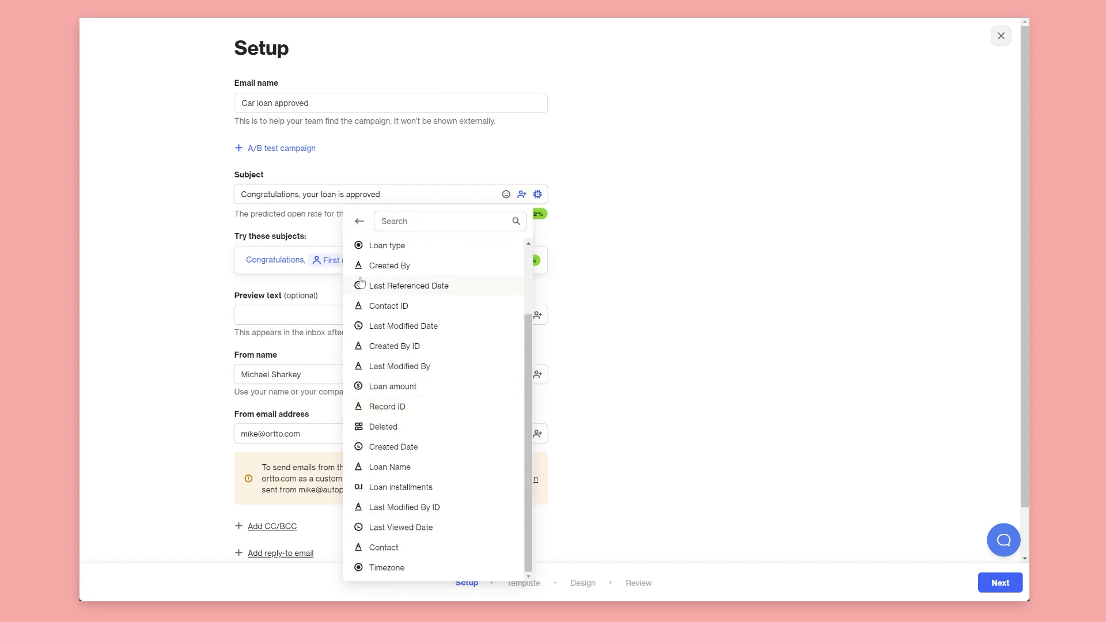
{"action": "left_click", "coordinate": [391, 248]}
{"action": "left_click", "coordinate": [435, 356]}
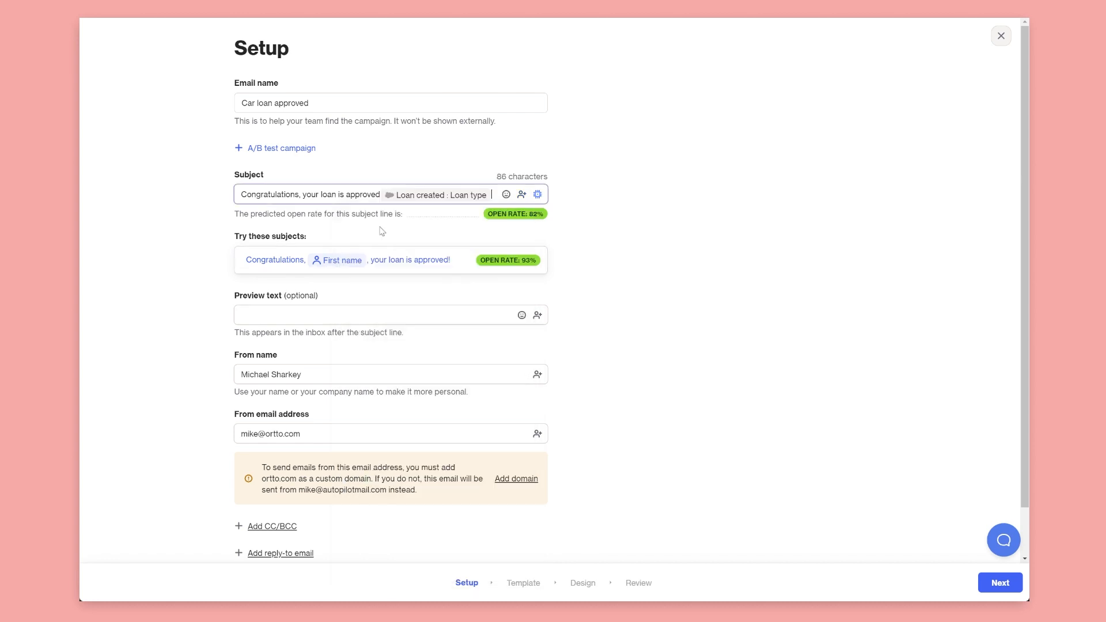
{"action": "left_click", "coordinate": [438, 196]}
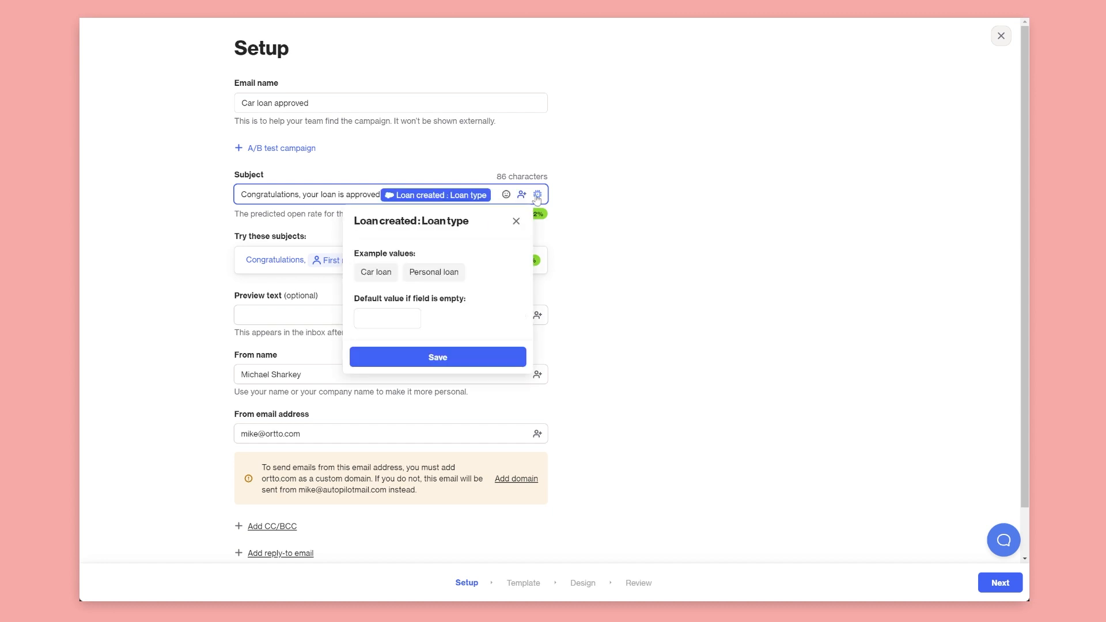
{"action": "left_click", "coordinate": [517, 223]}
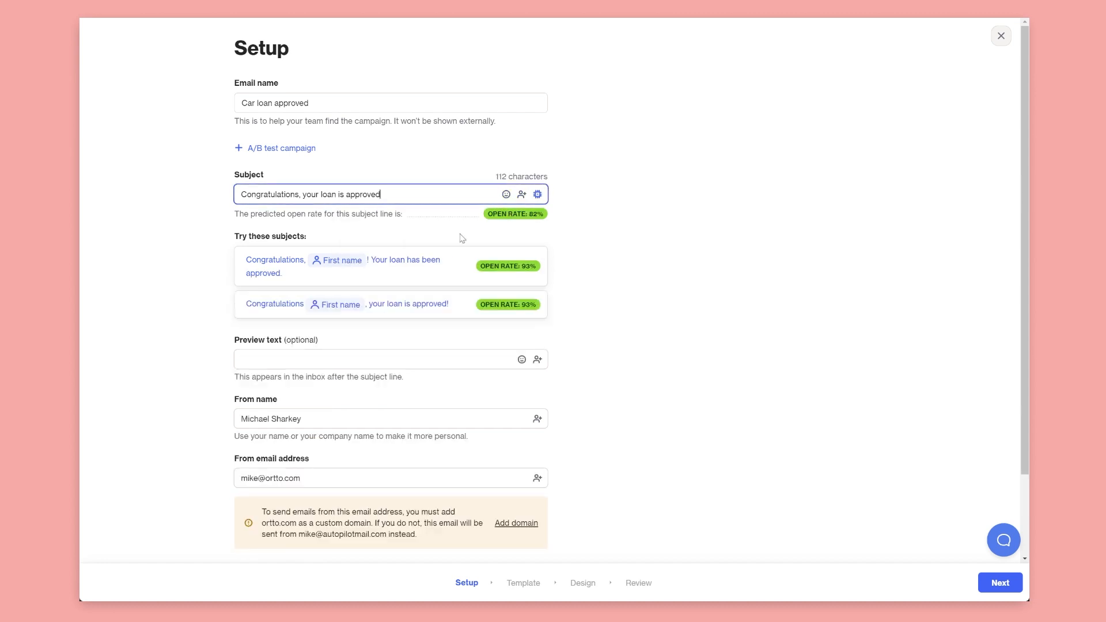
{"action": "left_click", "coordinate": [579, 225]}
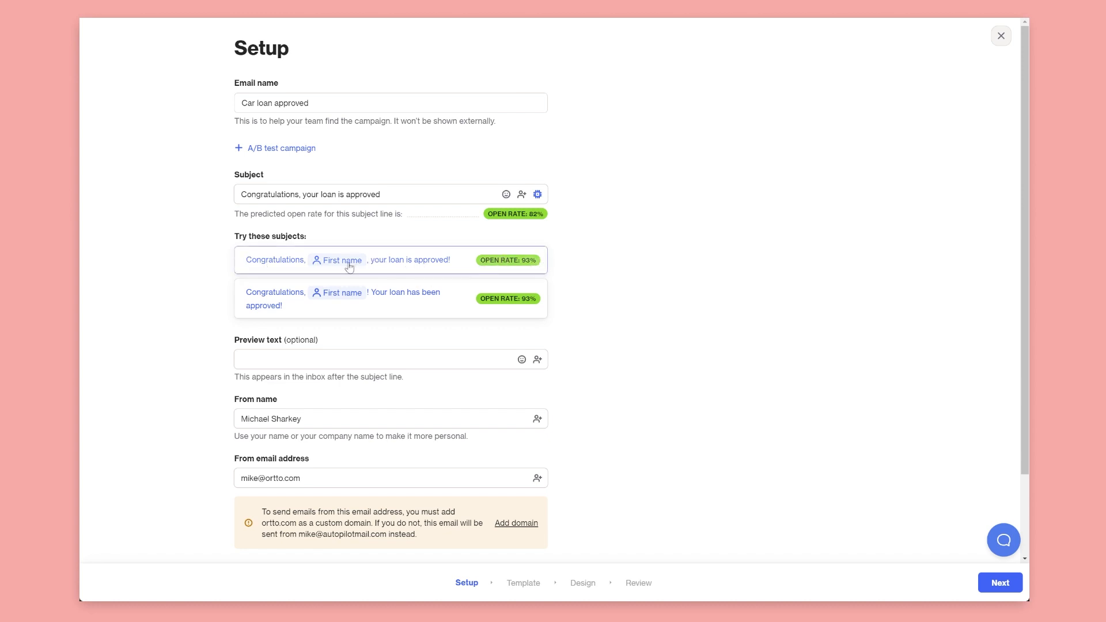
{"action": "left_click", "coordinate": [414, 266]}
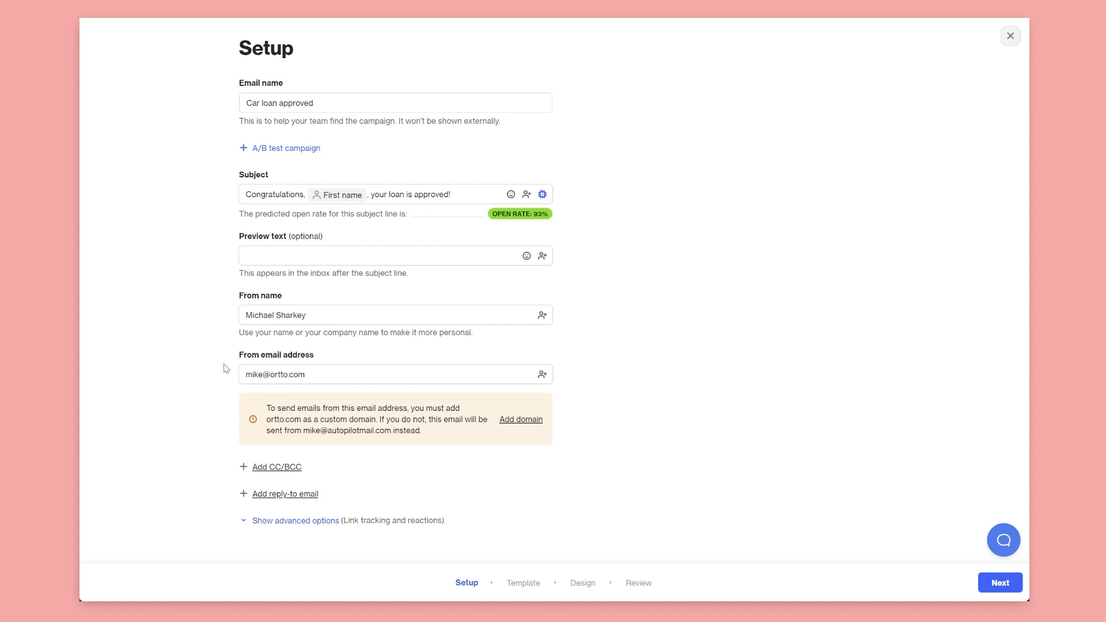
{"action": "left_click", "coordinate": [282, 319]}
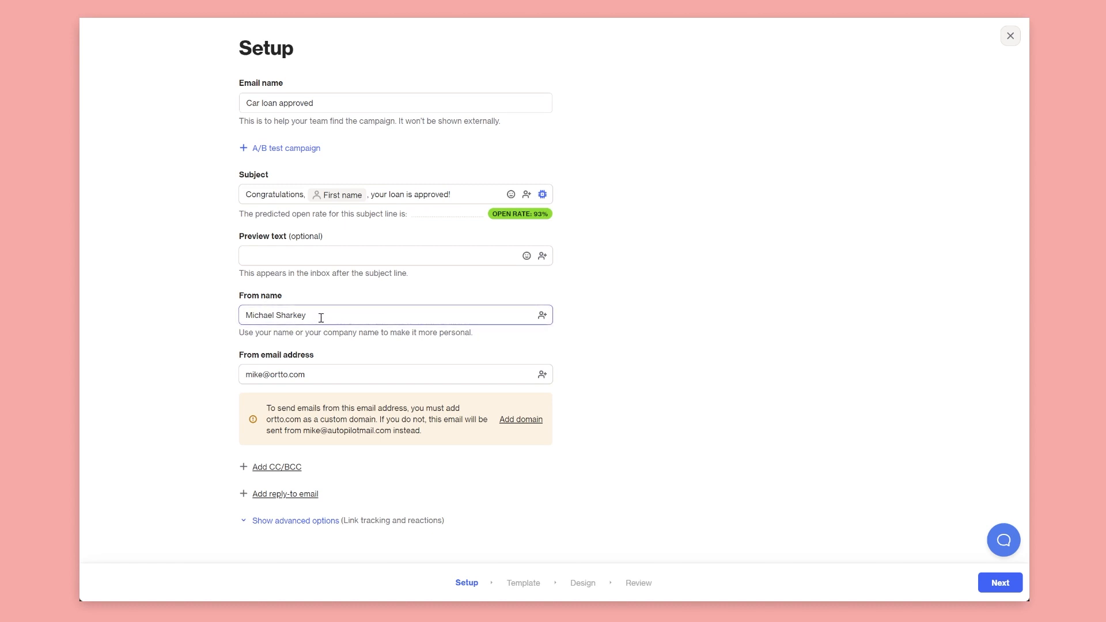
Use the Contact owner name tag as From name with fallback 'Big Bank', and clear the From email
{"action": "left_click_drag", "start_coordinate": [319, 315], "coordinate": [237, 317]}
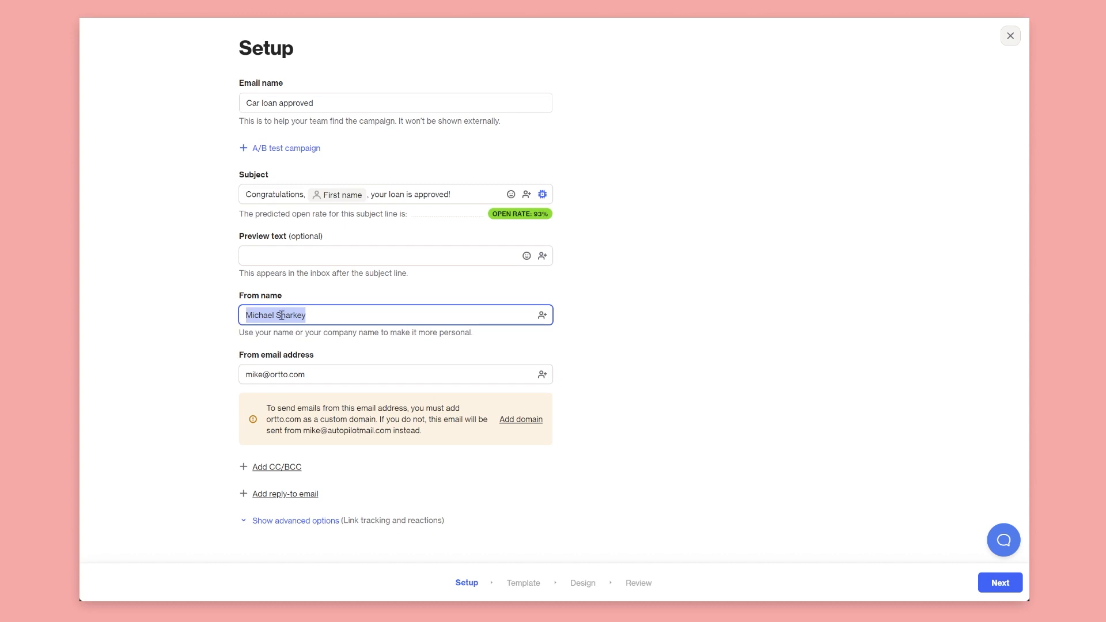
{"action": "left_click", "coordinate": [543, 319]}
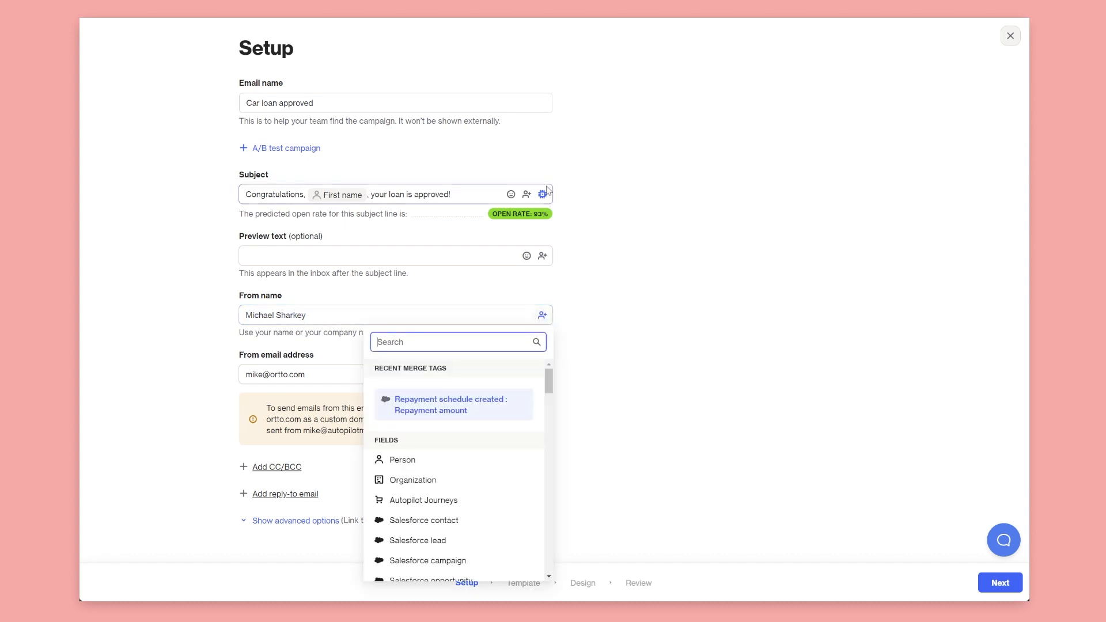
{"action": "mouse_move", "coordinate": [554, 389]}
{"action": "left_mouse_down"}
{"action": "mouse_move", "coordinate": [555, 418]}
{"action": "mouse_move", "coordinate": [555, 405]}
{"action": "left_mouse_up"}
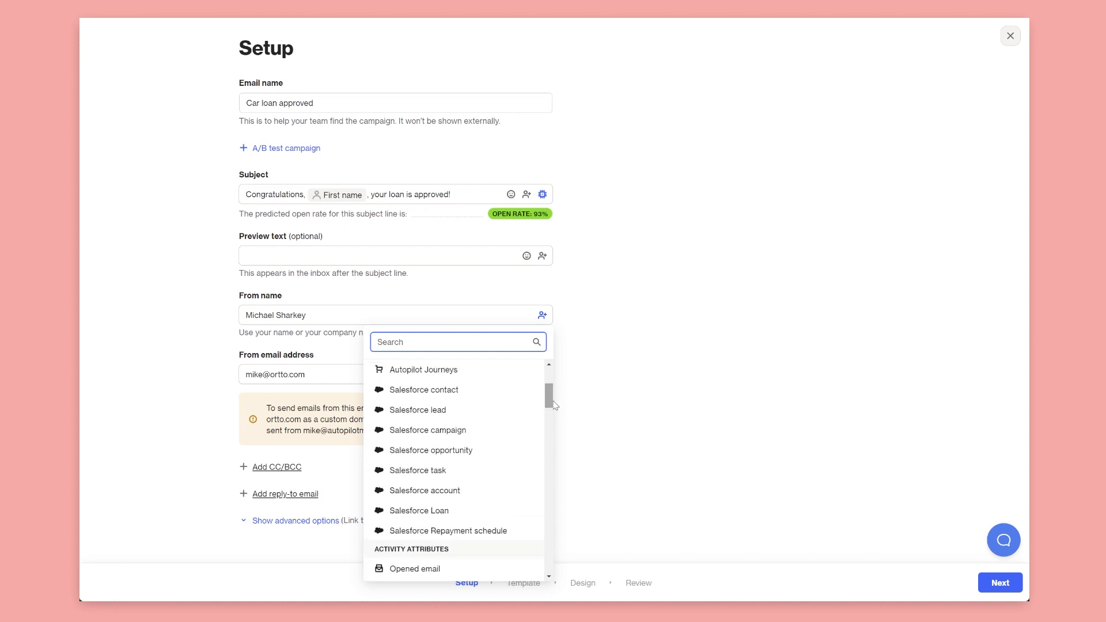
{"action": "left_click", "coordinate": [473, 398]}
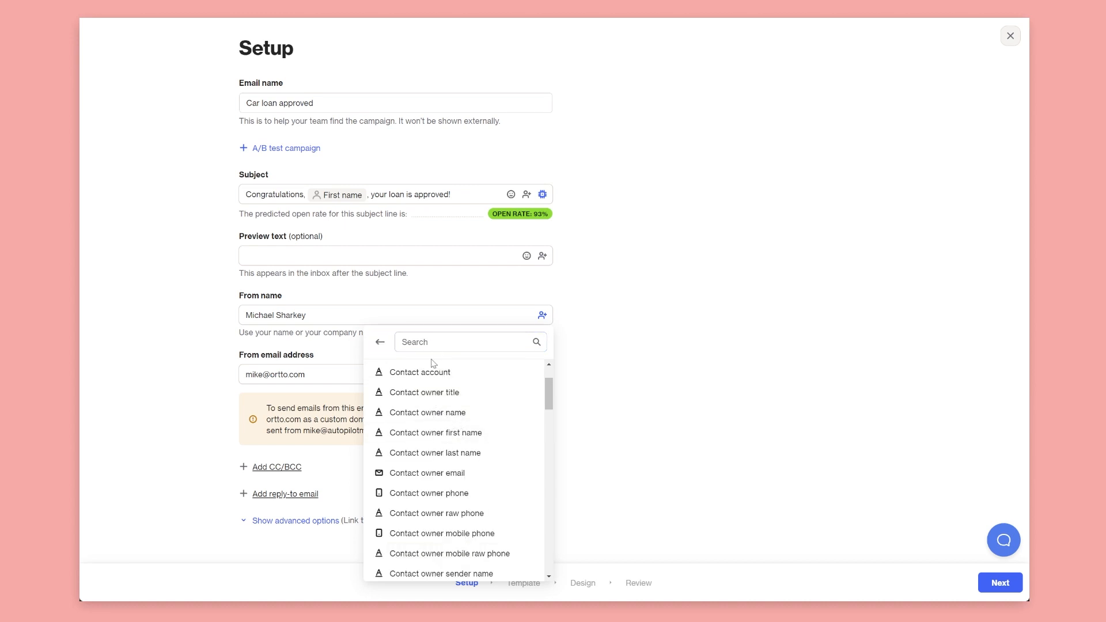
{"action": "left_click", "coordinate": [449, 339]}
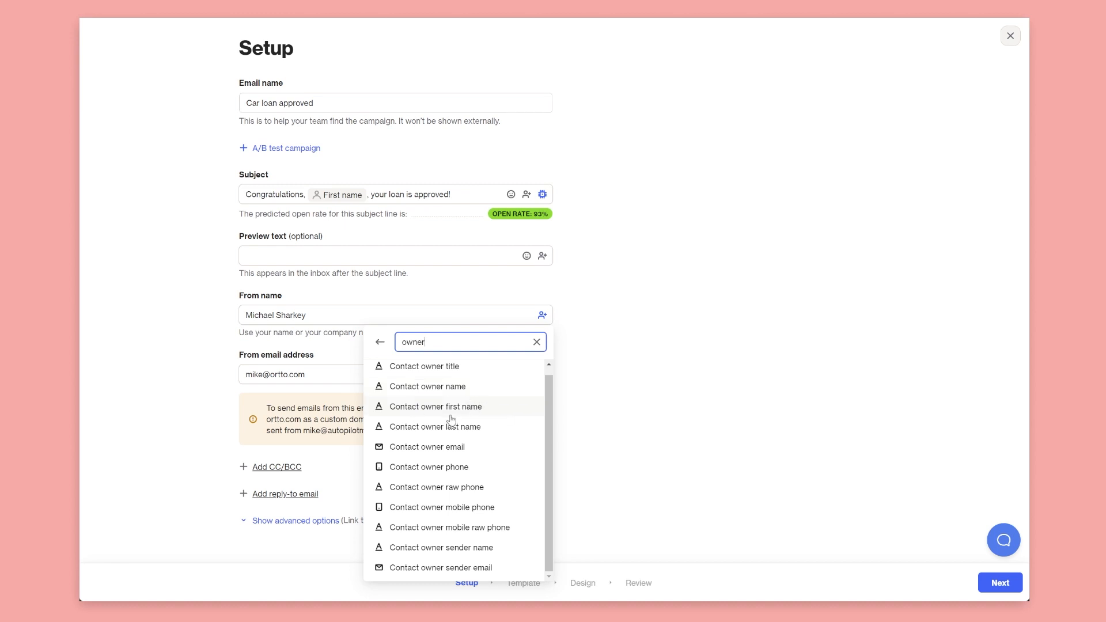
{"action": "left_click", "coordinate": [432, 397]}
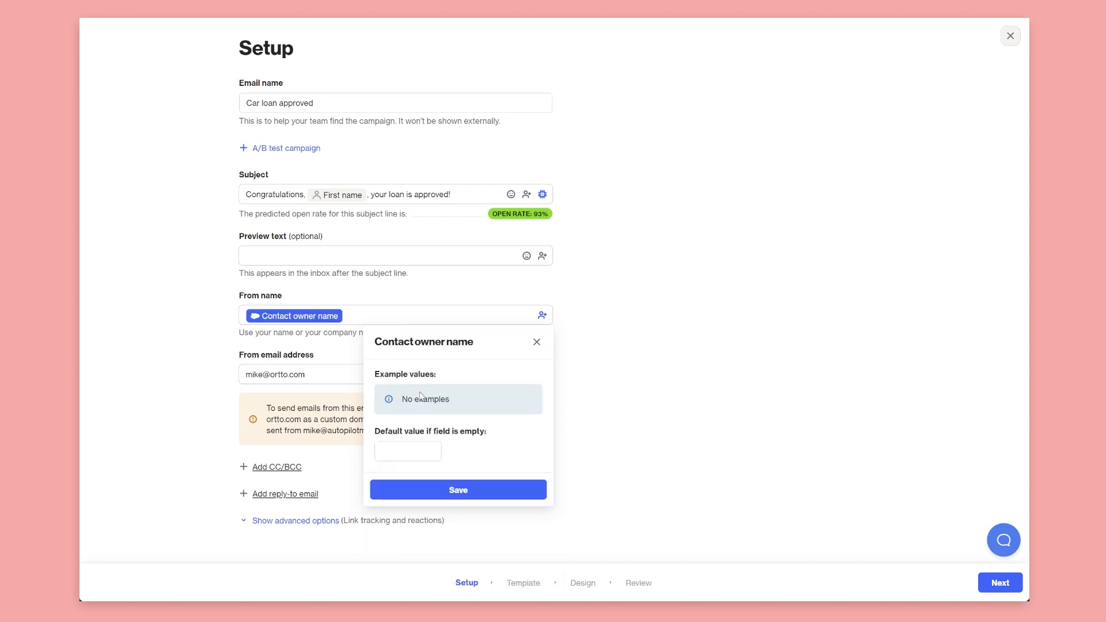
{"action": "left_click", "coordinate": [457, 491]}
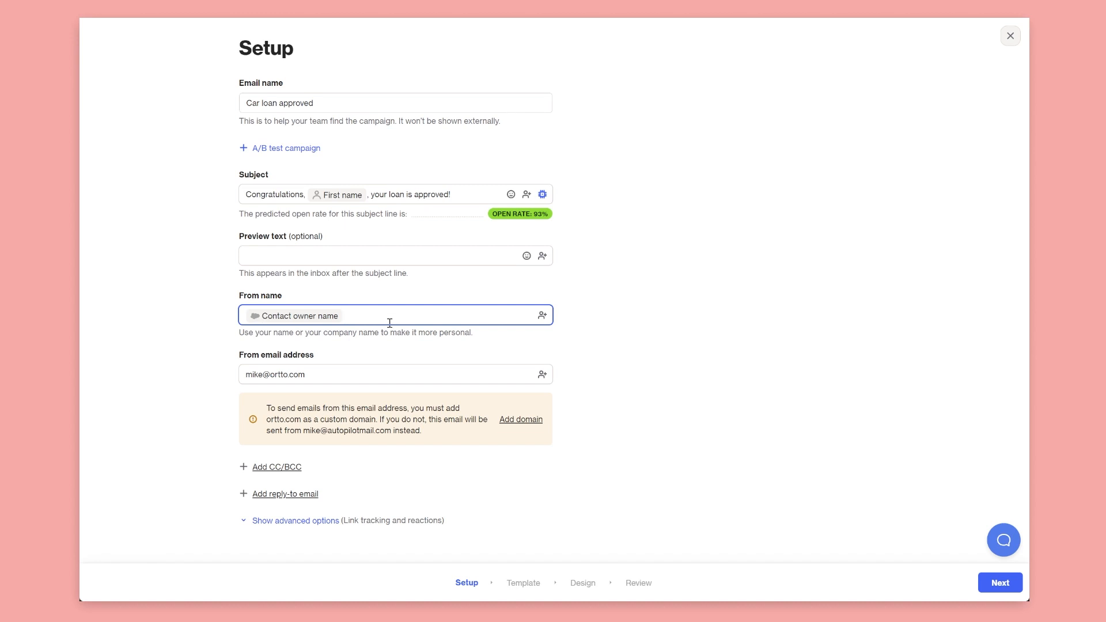
{"action": "left_click", "coordinate": [297, 315]}
{"action": "left_click", "coordinate": [394, 450]}
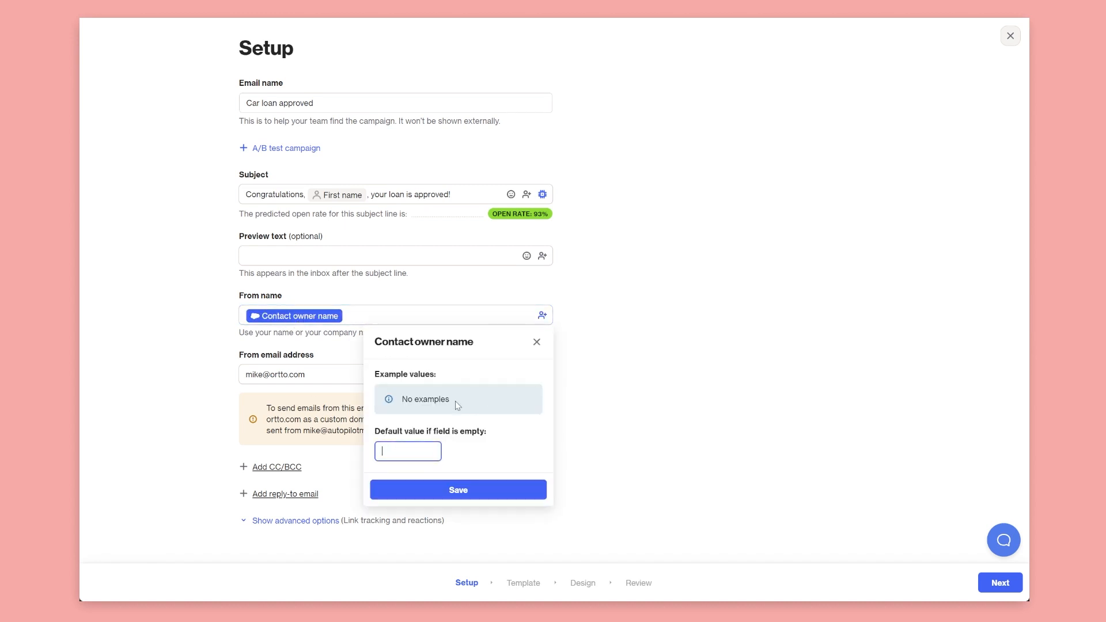
{"action": "type", "text": "Big Bank"}
{"action": "left_click", "coordinate": [447, 491]}
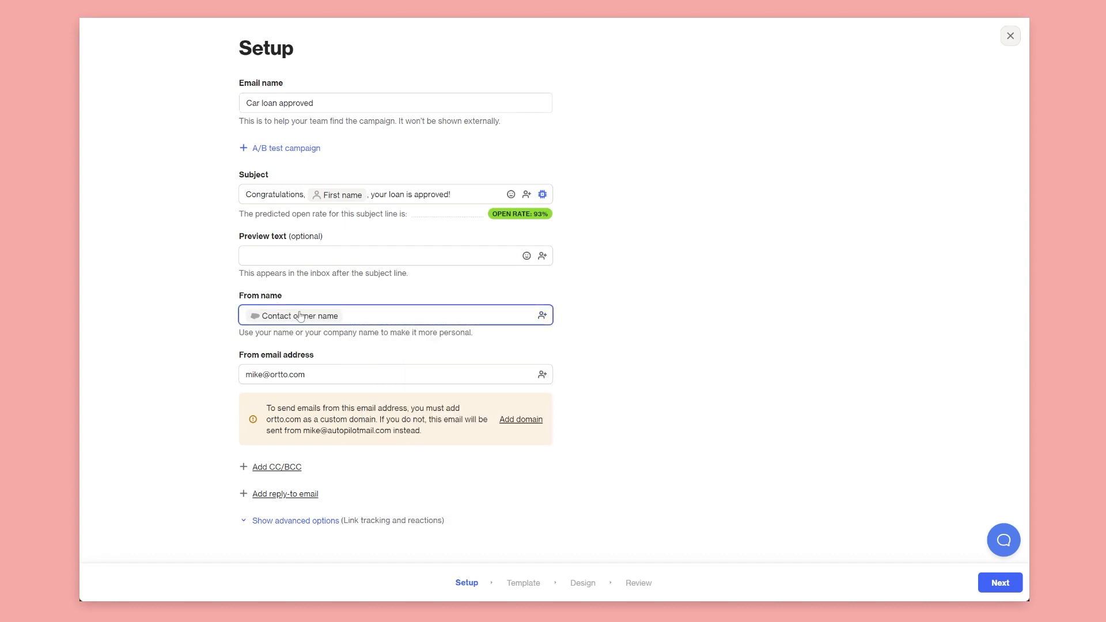
{"action": "left_click_drag", "start_coordinate": [314, 375], "coordinate": [234, 375]}
{"action": "key", "text": "BackSpace"}
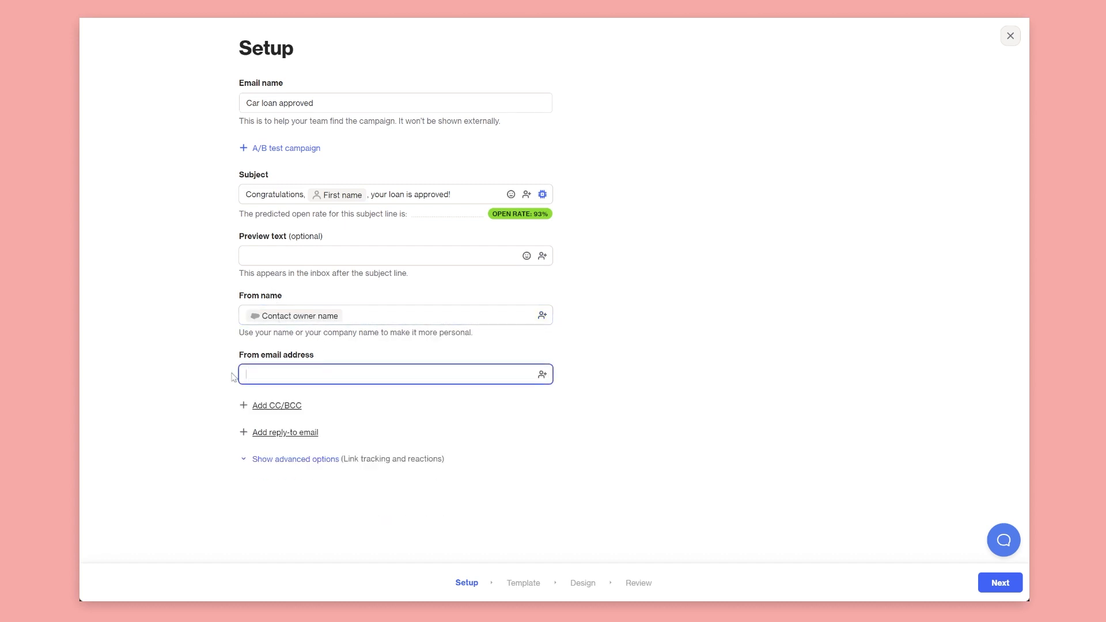
Use the Salesforce Contact owner email tag as From address, with a company fallback address
{"action": "left_click", "coordinate": [544, 374]}
{"action": "scroll", "coordinate": [429, 507], "scroll_direction": "down", "scroll_amount": 4}
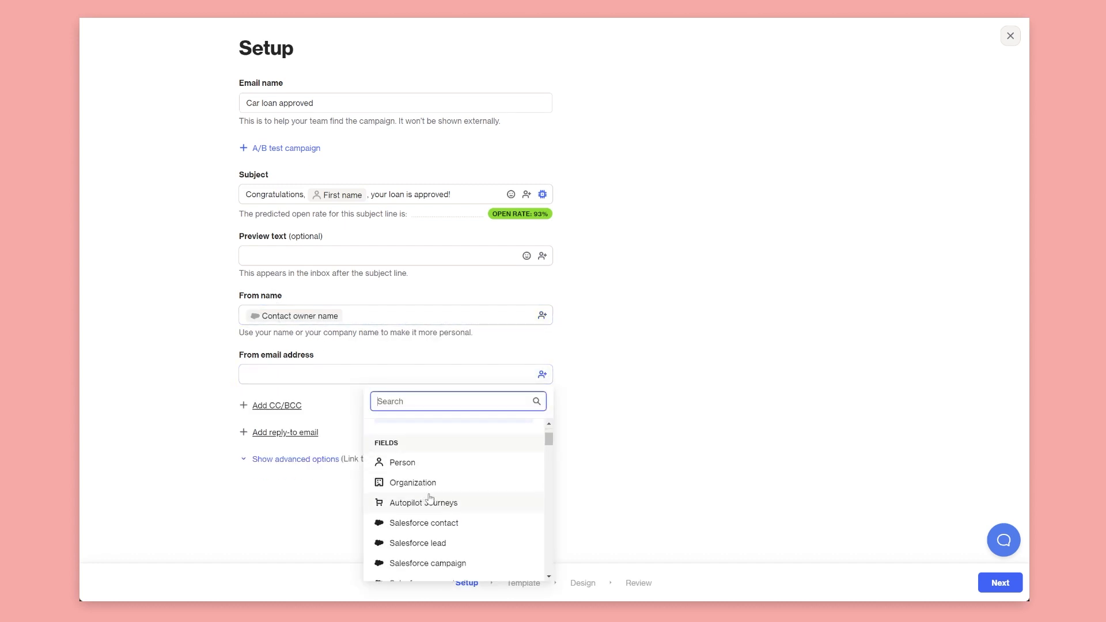
{"action": "scroll", "coordinate": [438, 527], "scroll_direction": "down", "scroll_amount": 1}
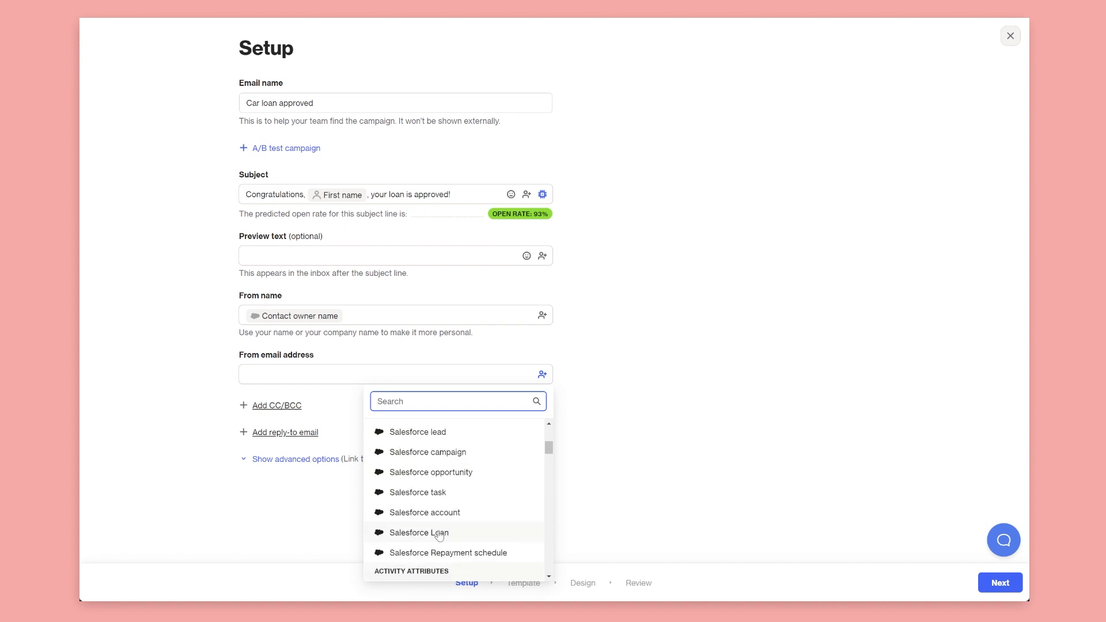
{"action": "scroll", "coordinate": [439, 470], "scroll_direction": "up", "scroll_amount": 1}
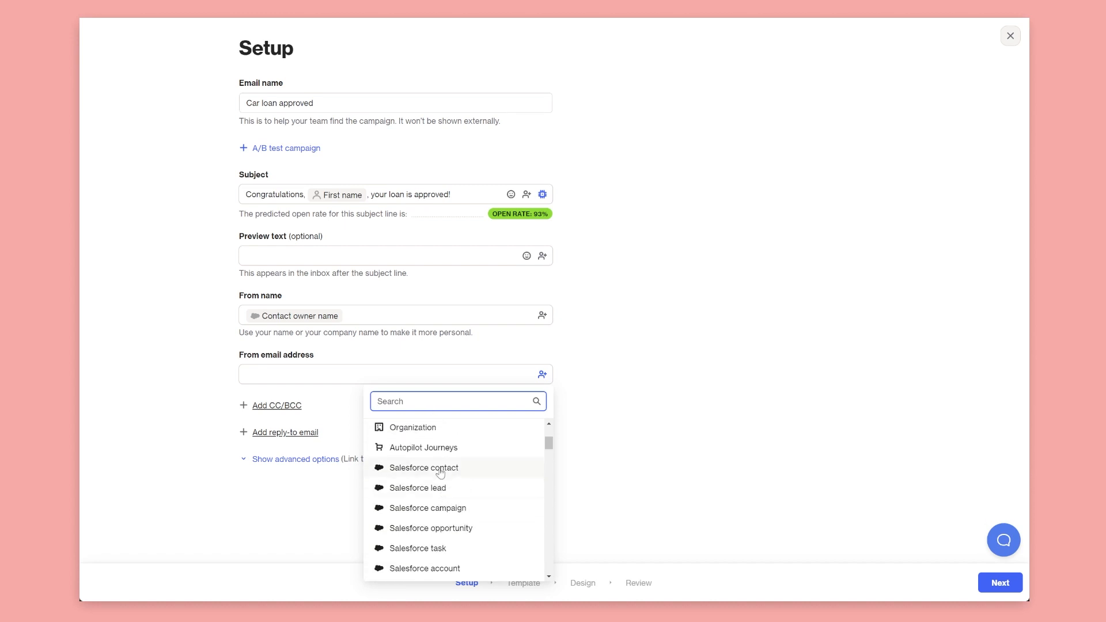
{"action": "left_click", "coordinate": [439, 467]}
{"action": "type", "text": "owner"}
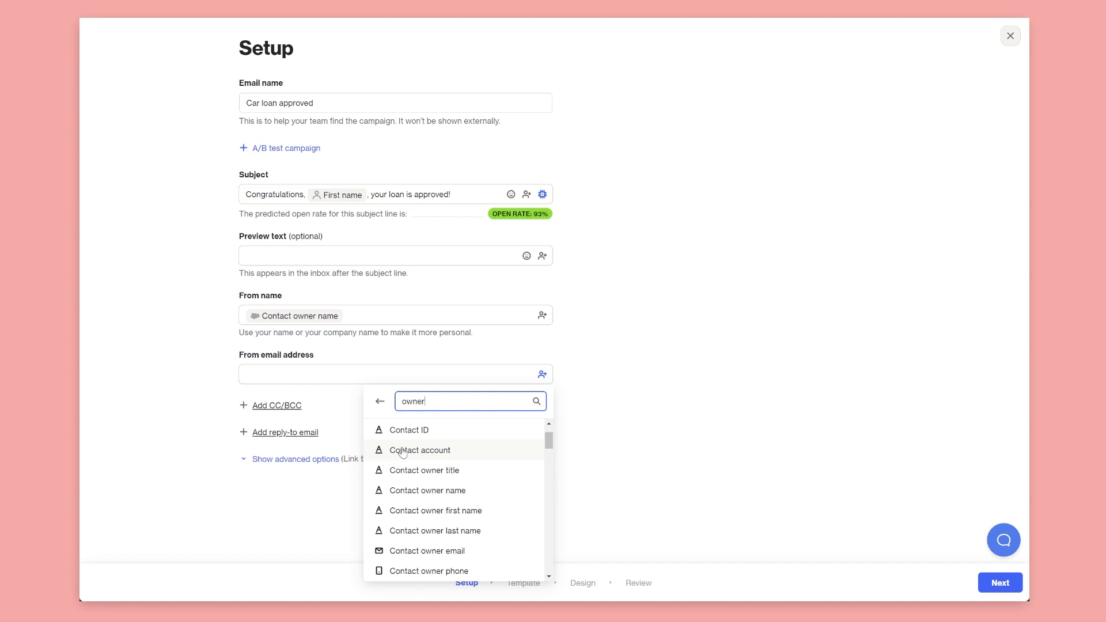
{"action": "scroll", "coordinate": [403, 452], "scroll_direction": "down", "scroll_amount": 1}
{"action": "type", "text": "e"}
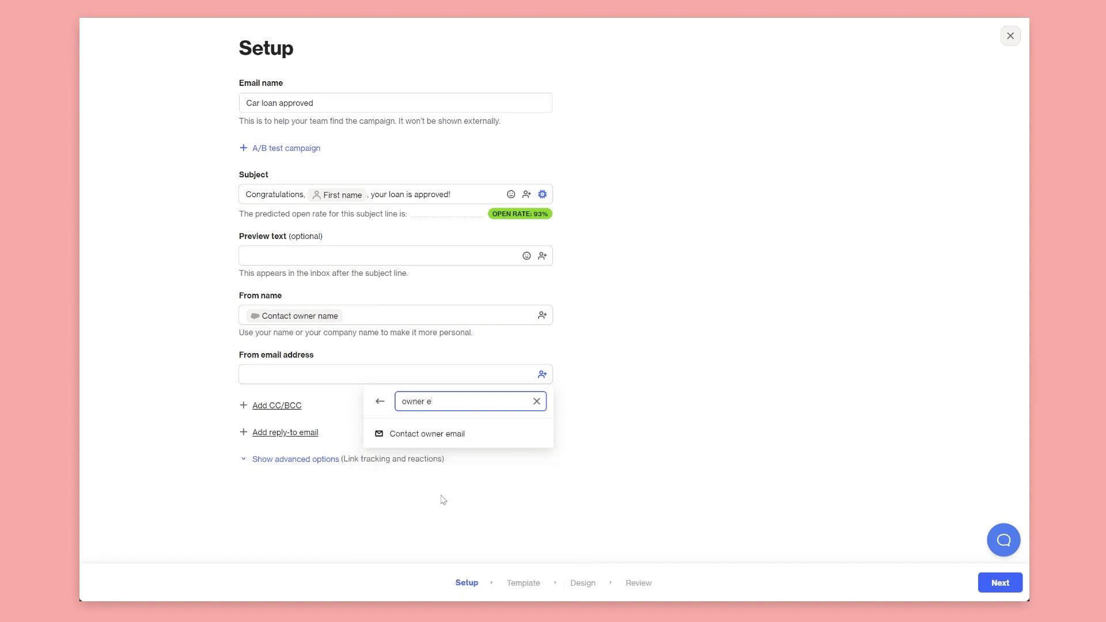
{"action": "left_click", "coordinate": [442, 438]}
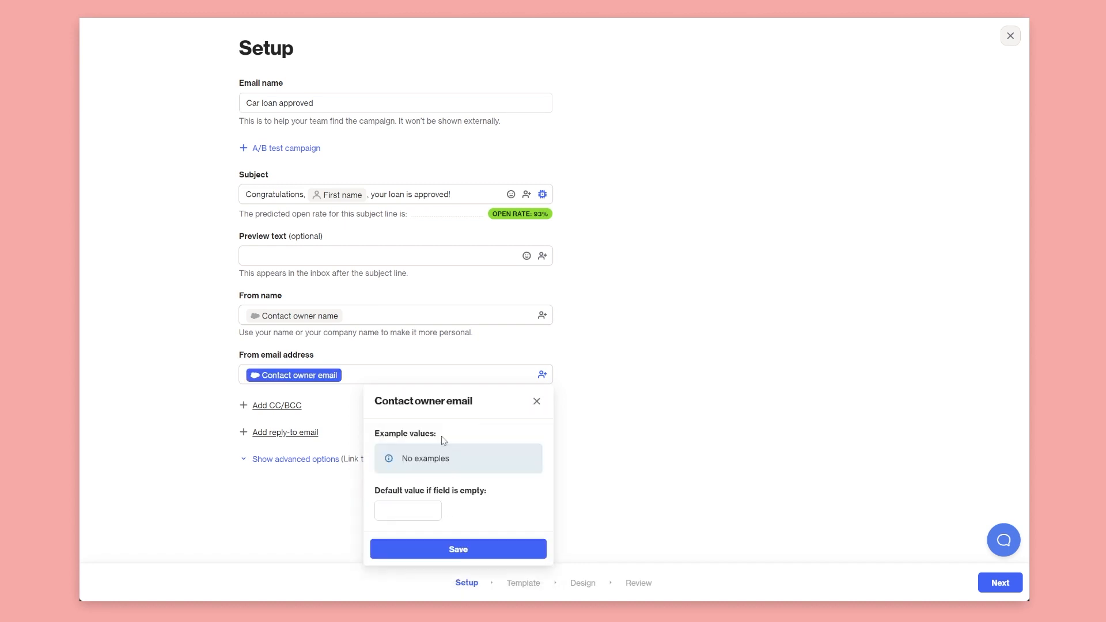
{"action": "left_click", "coordinate": [430, 514]}
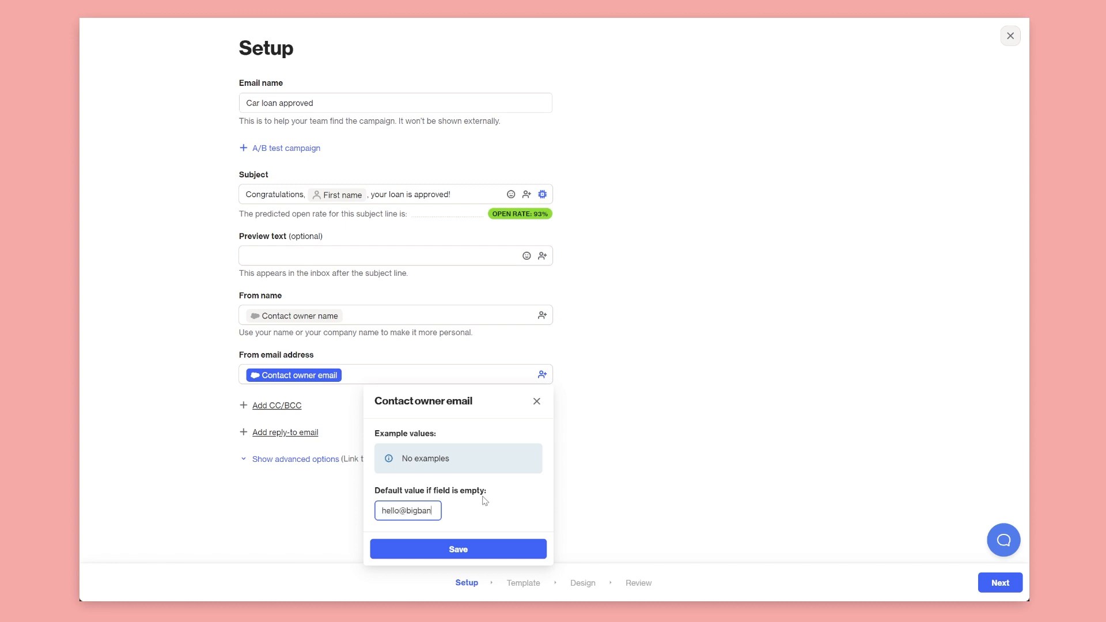
{"action": "left_click", "coordinate": [483, 548]}
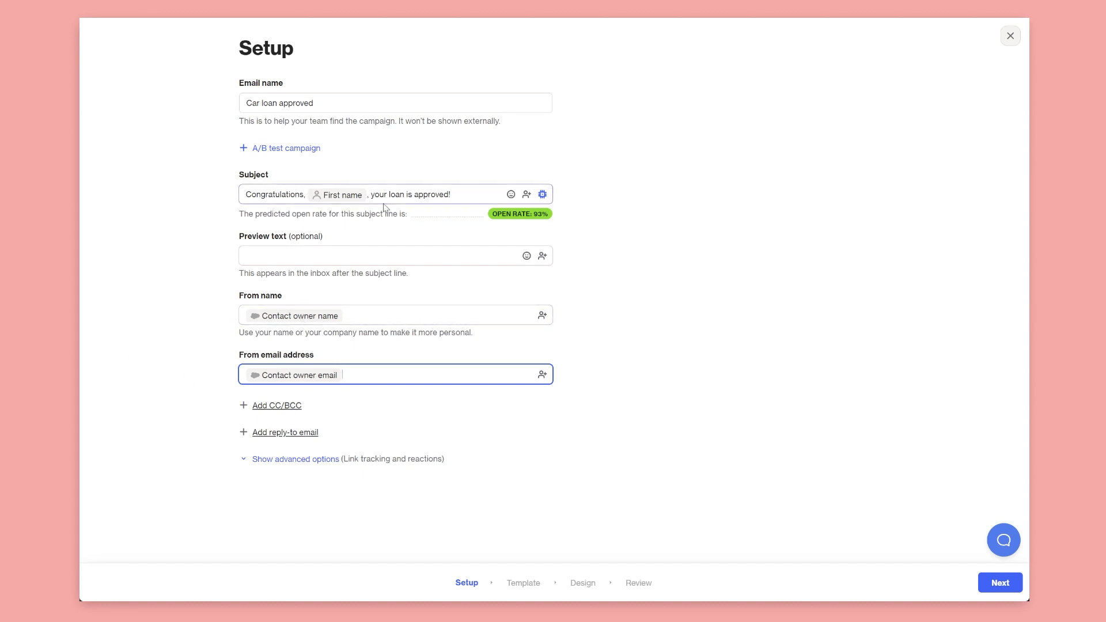
{"action": "left_click", "coordinate": [991, 584]}
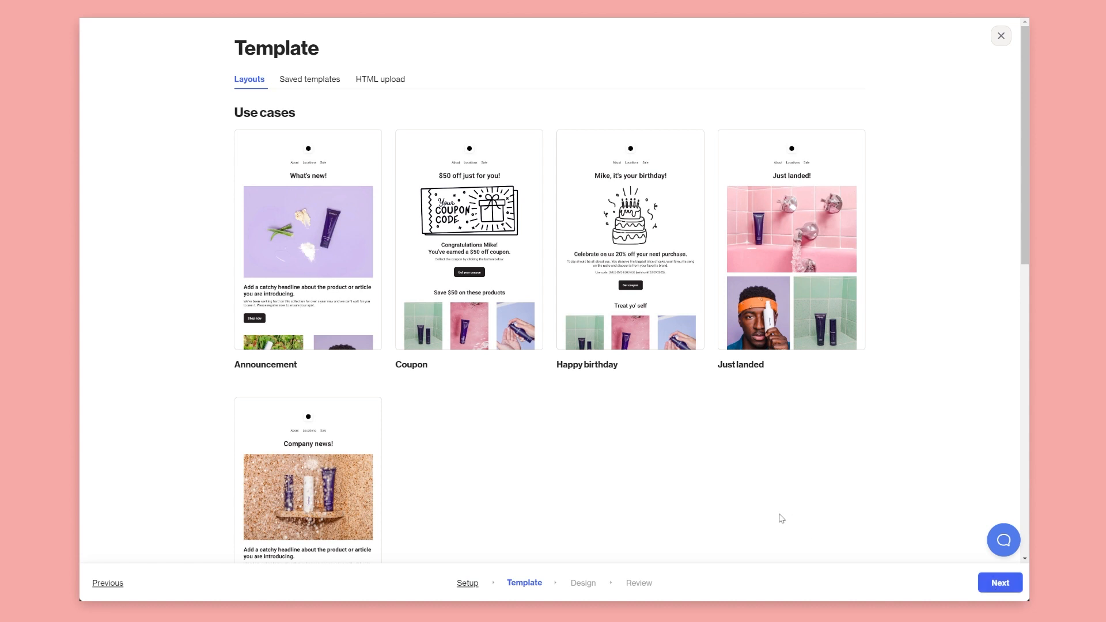
Start the email design from the Announcement layout
{"action": "left_click", "coordinate": [299, 322]}
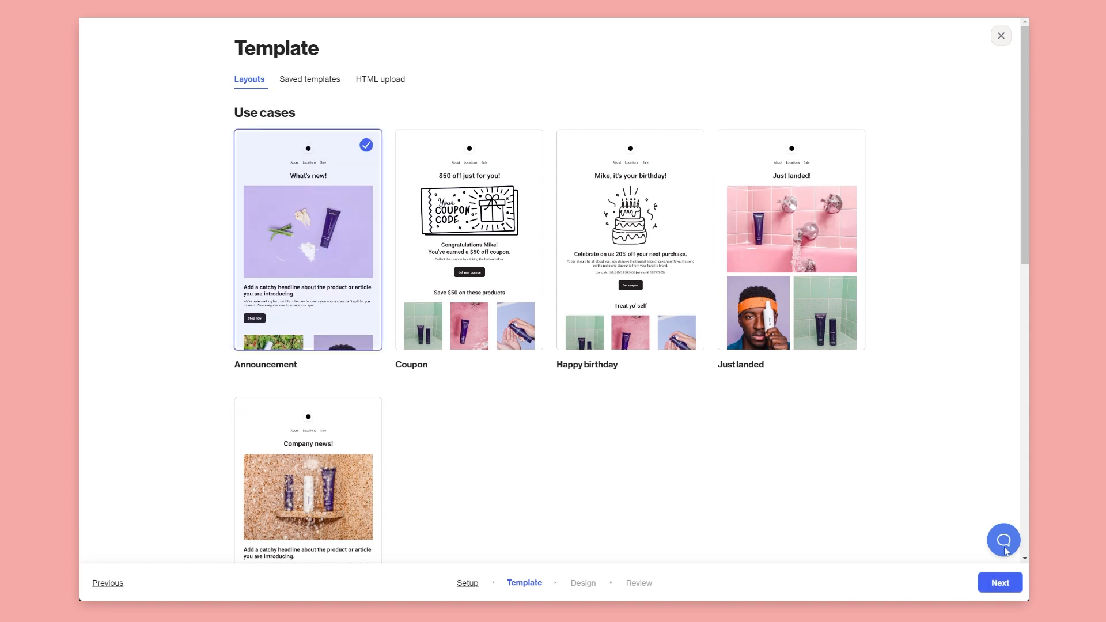
{"action": "left_click", "coordinate": [1001, 584]}
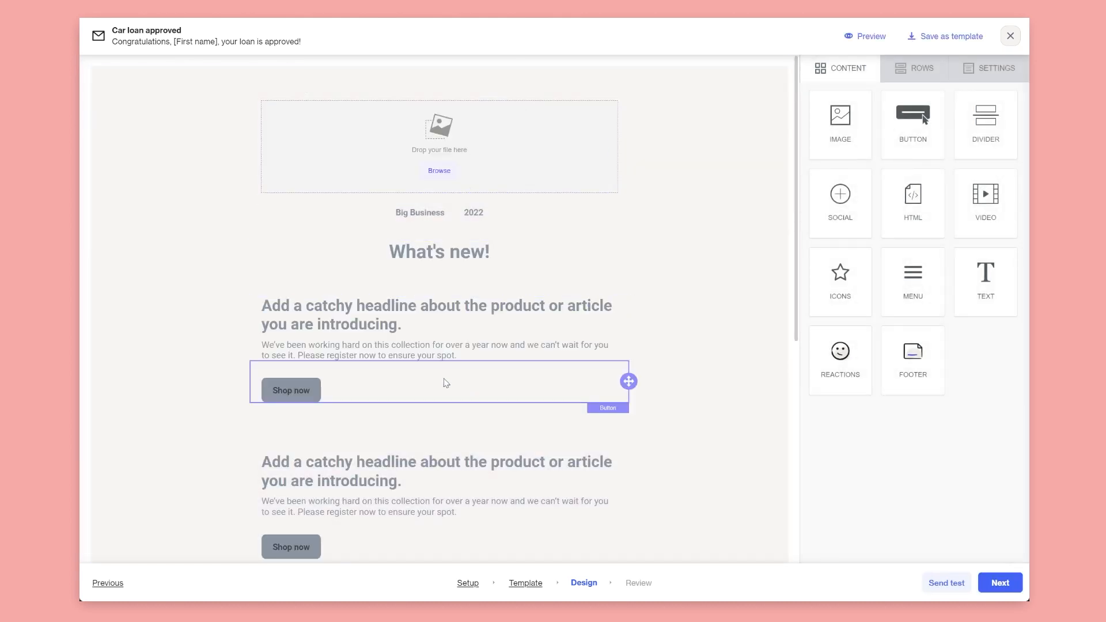
{"action": "left_click", "coordinate": [446, 383]}
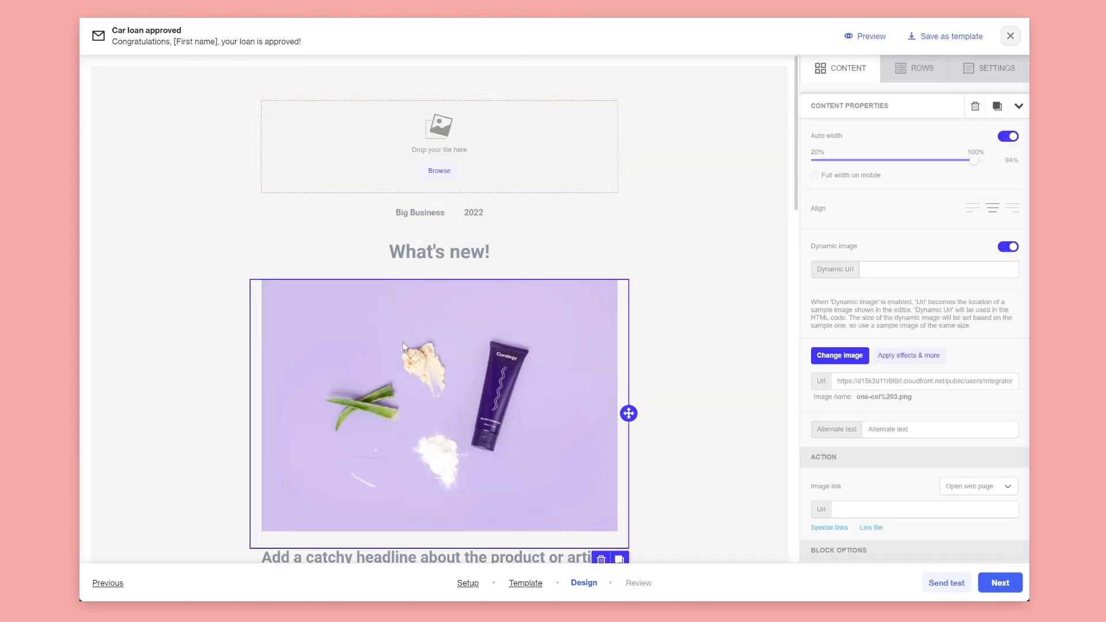
{"action": "scroll", "coordinate": [479, 286], "scroll_direction": "down", "scroll_amount": 2}
{"action": "scroll", "coordinate": [476, 263], "scroll_direction": "up", "scroll_amount": 1}
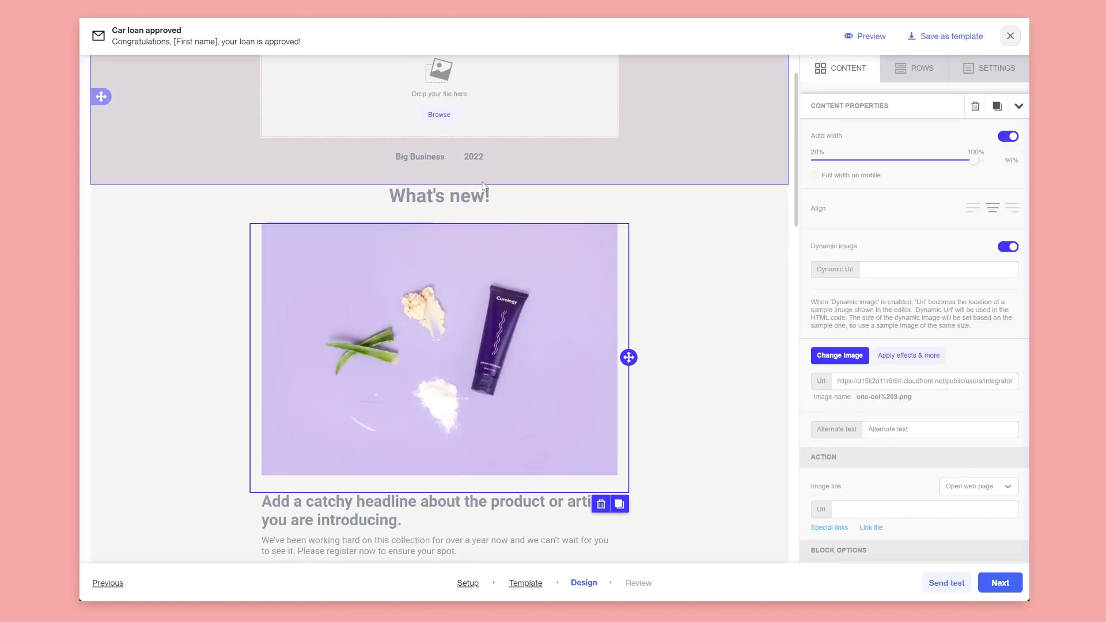
Make the heading black and change it to 'Congratulations your car loan is approved'
{"action": "left_click", "coordinate": [526, 192]}
{"action": "left_click_drag", "start_coordinate": [526, 193], "coordinate": [303, 193]}
{"action": "left_click", "coordinate": [336, 176]}
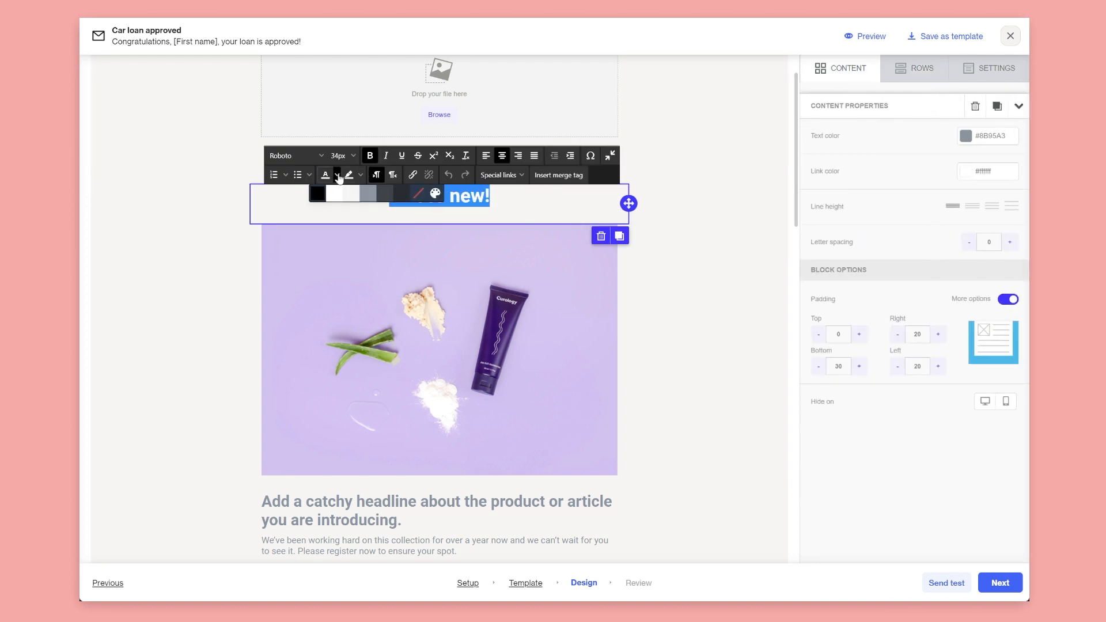
{"action": "left_click", "coordinate": [522, 194]}
{"action": "left_click_drag", "start_coordinate": [511, 193], "coordinate": [346, 192]}
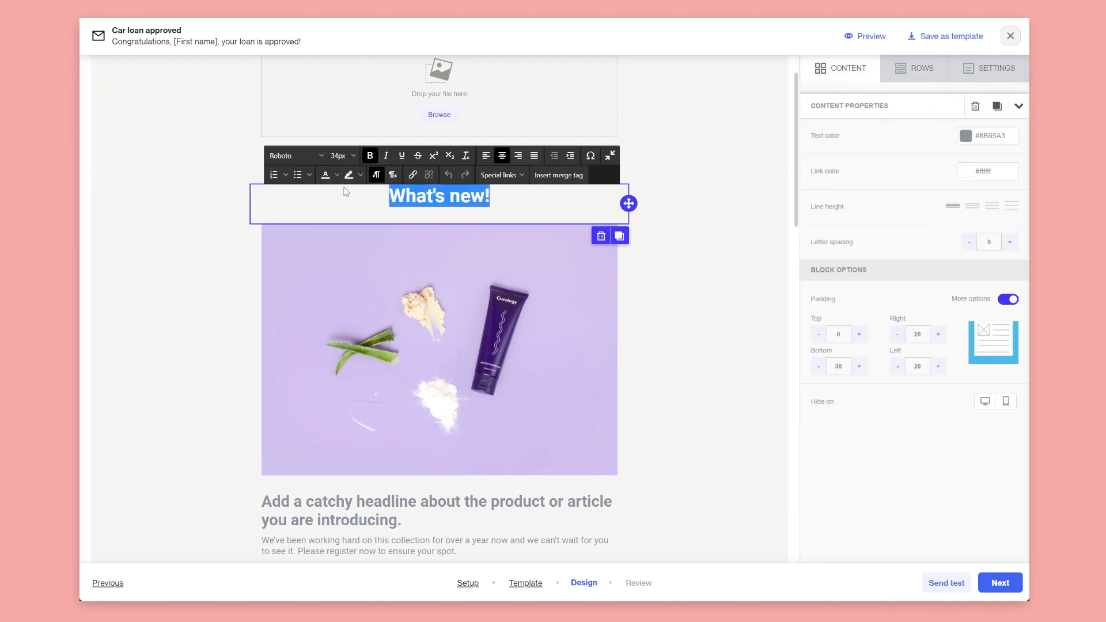
{"action": "left_click", "coordinate": [338, 176]}
{"action": "left_click", "coordinate": [321, 196]}
{"action": "left_click", "coordinate": [494, 196]}
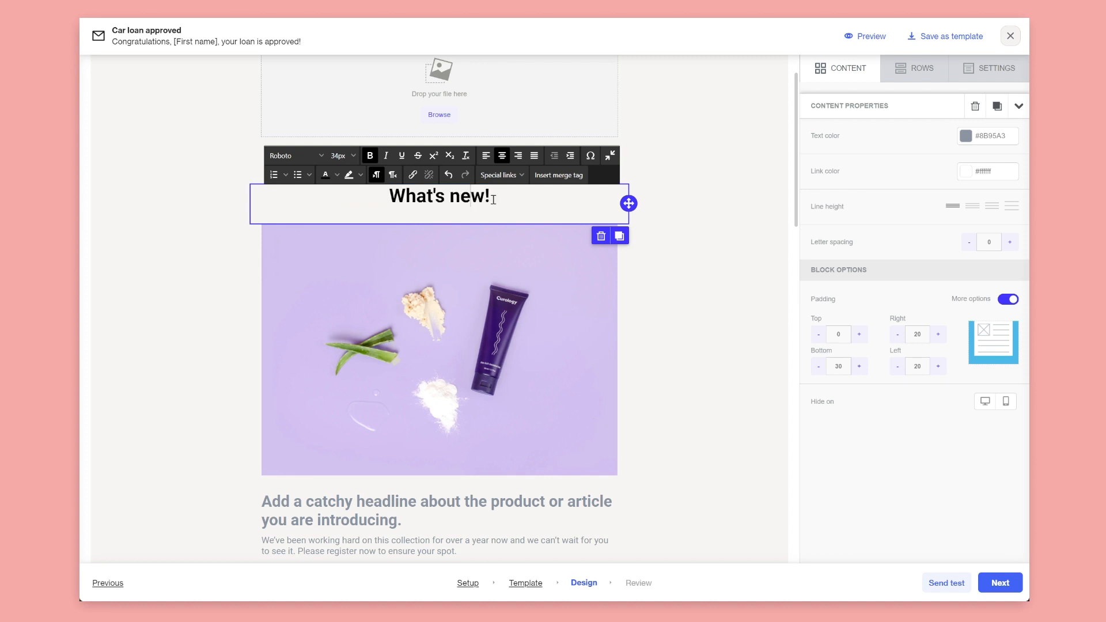
{"action": "left_click_drag", "start_coordinate": [522, 196], "coordinate": [317, 190]}
{"action": "type", "text": "Congra"}
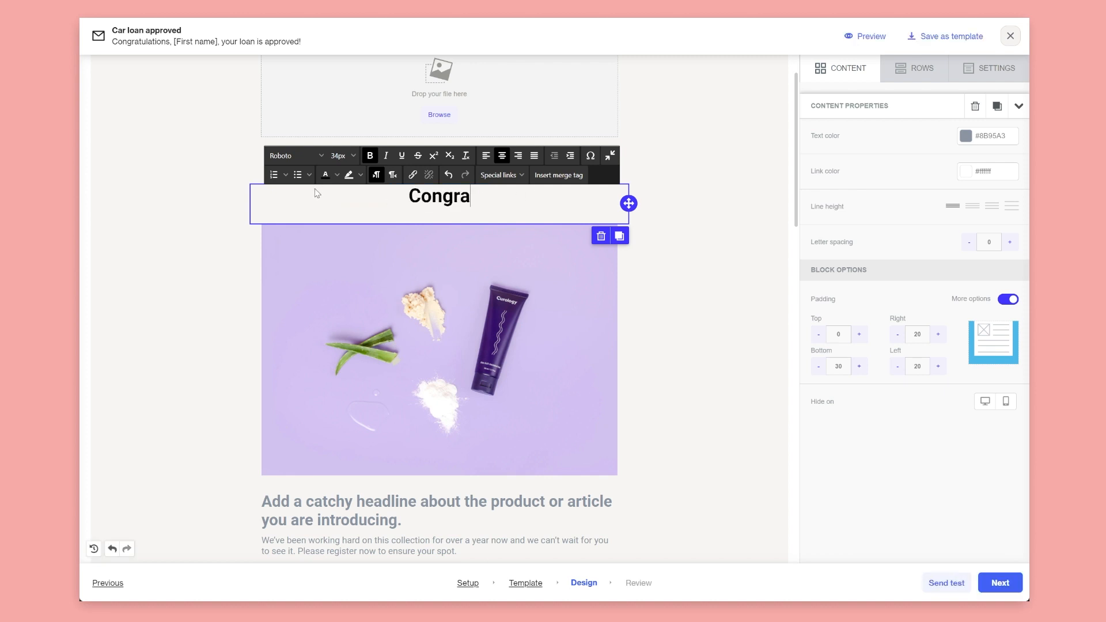
{"action": "type", "text": "tulations your ca"}
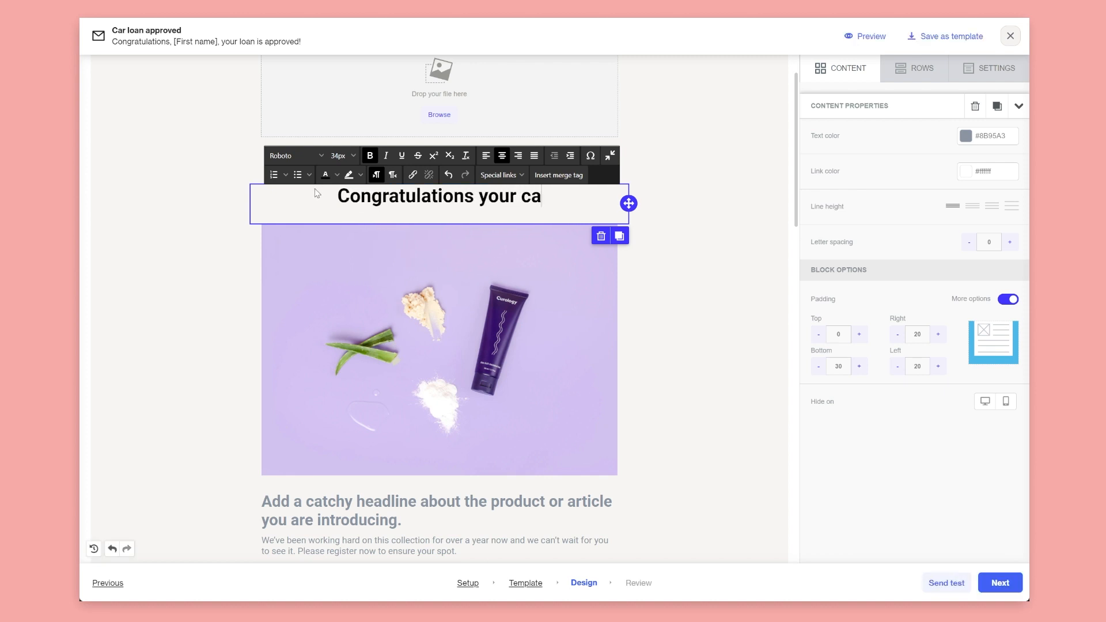
{"action": "type", "text": "r loan is approved"}
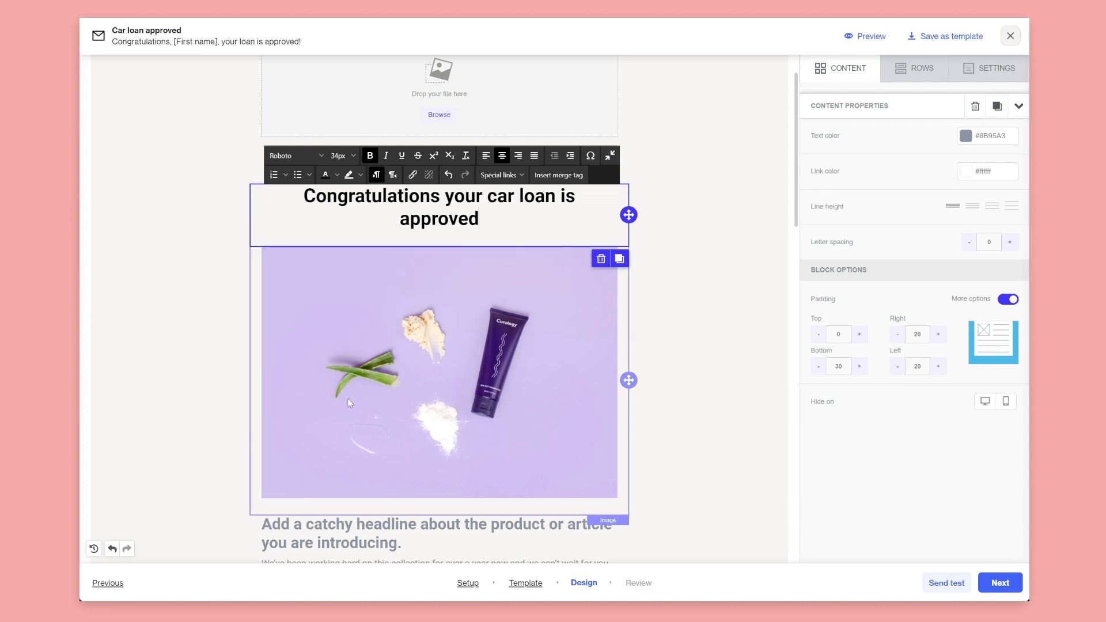
Delete the product image block below the heading
{"action": "scroll", "coordinate": [348, 398], "scroll_direction": "down", "scroll_amount": 2}
{"action": "left_click", "coordinate": [347, 399]}
{"action": "left_click", "coordinate": [601, 415]}
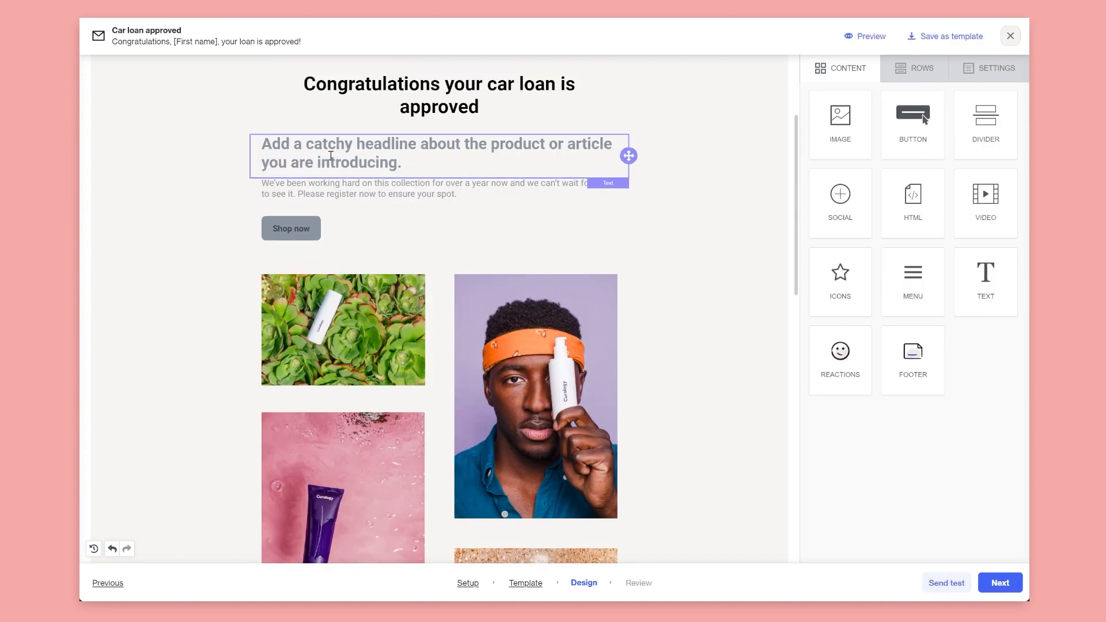
Replace the placeholder headline with 'Repayment schedule:' and select the paragraph below
{"action": "left_click", "coordinate": [388, 163]}
{"action": "key", "text": "ctrl+a"}
{"action": "type", "text": "Repa"}
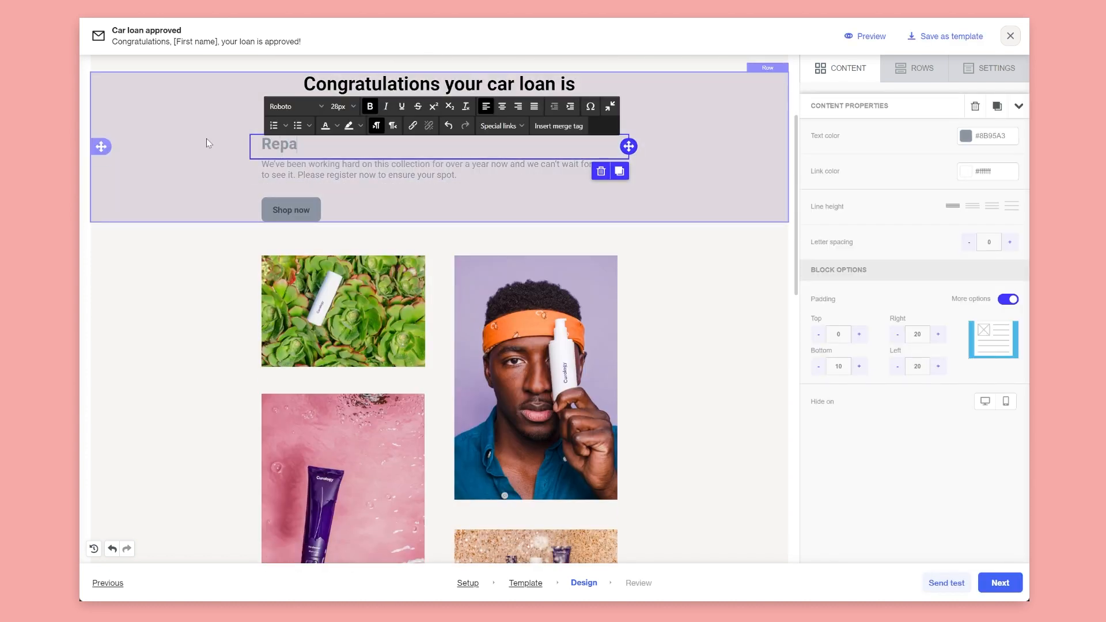
{"action": "type", "text": "yment schedule:"}
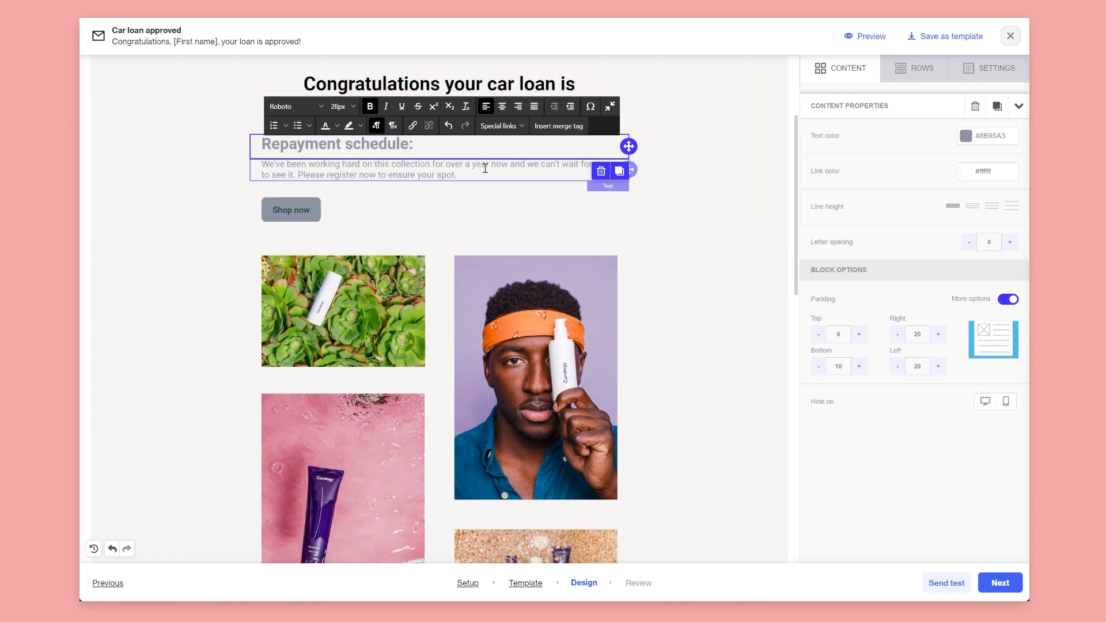
{"action": "left_click", "coordinate": [446, 175]}
{"action": "key", "text": "ctrl+a"}
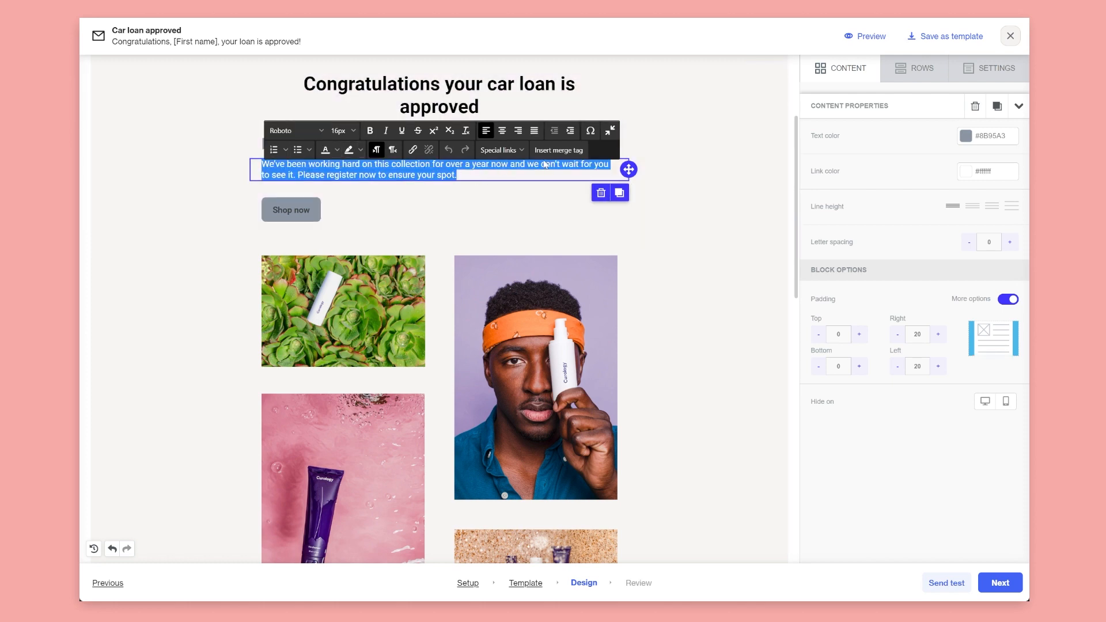
Insert the Repayment amount merge tag from the Repayment schedule created activity
{"action": "left_click", "coordinate": [559, 149]}
{"action": "scroll", "coordinate": [501, 427], "scroll_direction": "down", "scroll_amount": 15}
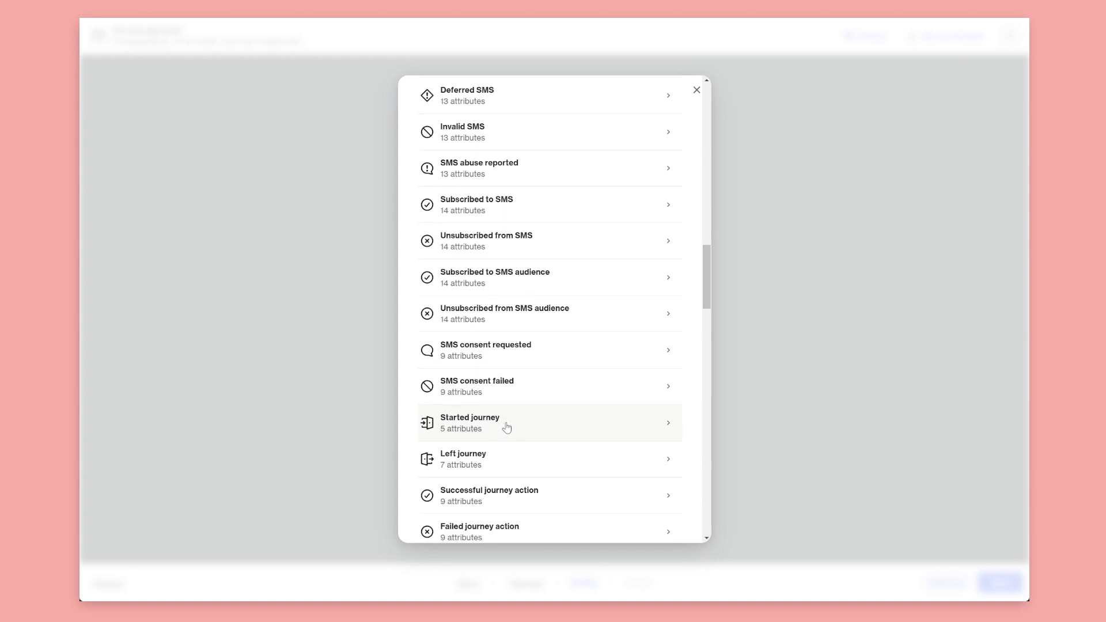
{"action": "scroll", "coordinate": [495, 432], "scroll_direction": "up", "scroll_amount": 15}
{"action": "left_click", "coordinate": [458, 126]}
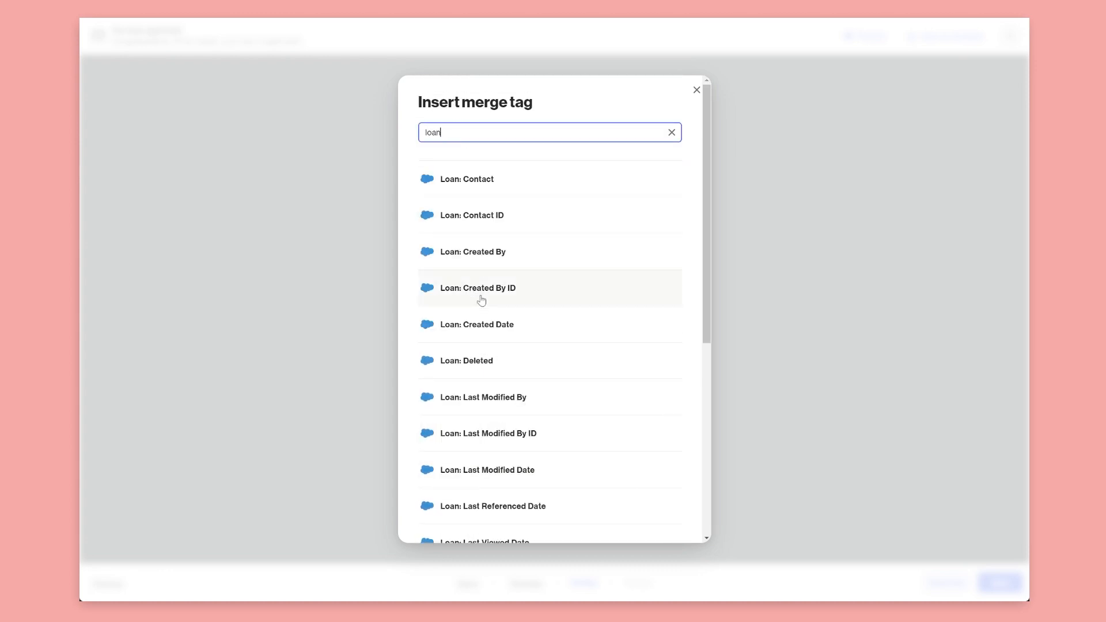
{"action": "scroll", "coordinate": [482, 301], "scroll_direction": "down", "scroll_amount": 5}
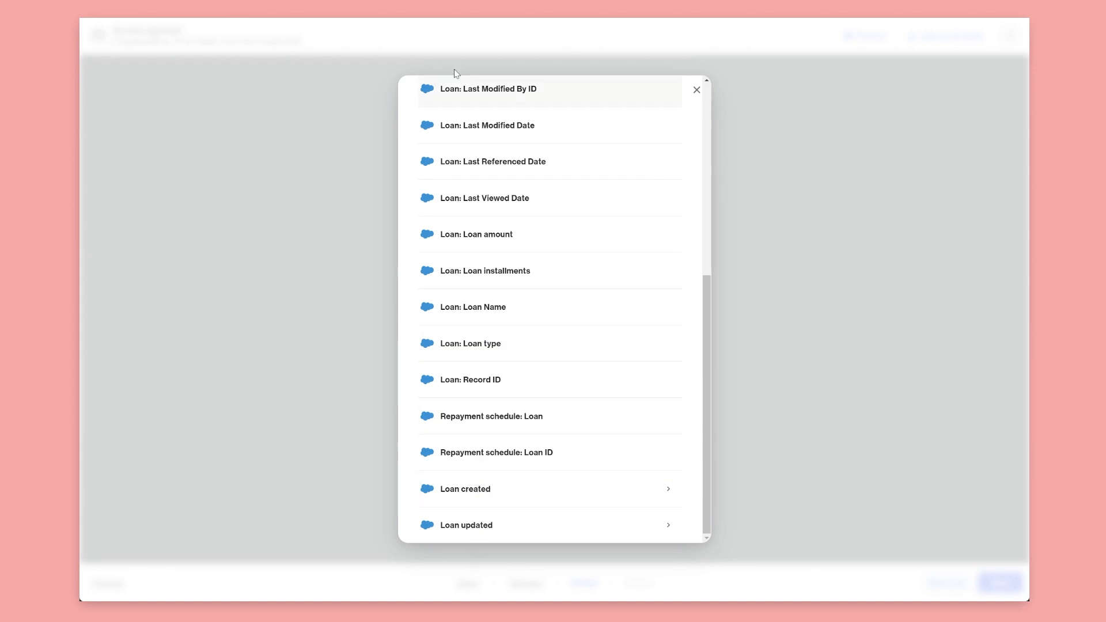
{"action": "scroll", "coordinate": [473, 288], "scroll_direction": "up", "scroll_amount": 5}
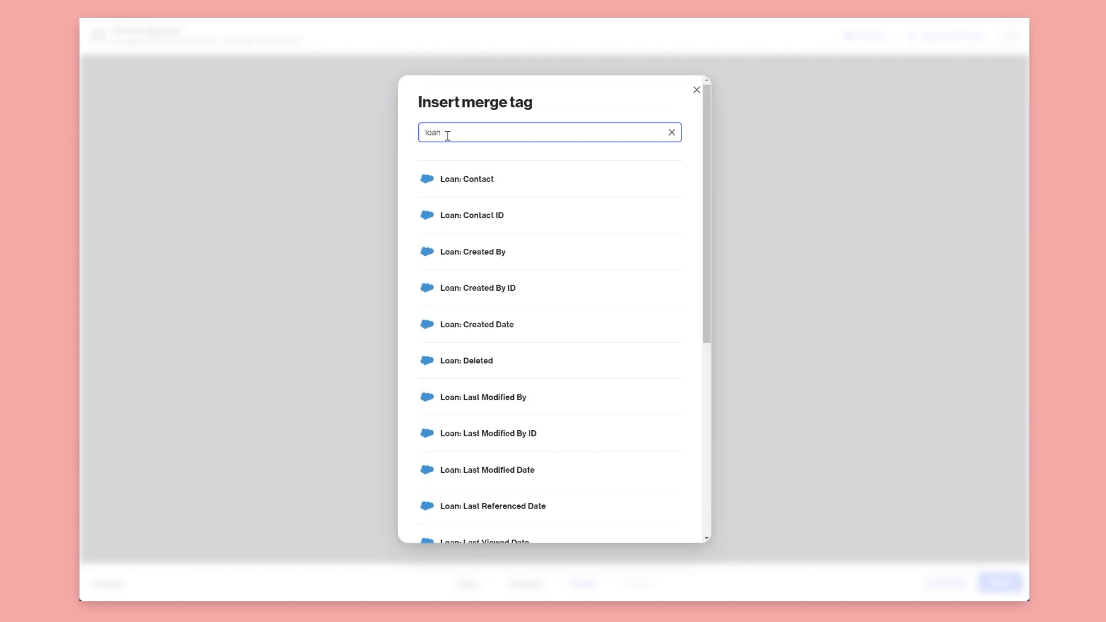
{"action": "left_click_drag", "start_coordinate": [447, 136], "coordinate": [413, 137]}
{"action": "type", "text": "repay"}
{"action": "scroll", "coordinate": [535, 403], "scroll_direction": "down", "scroll_amount": 1}
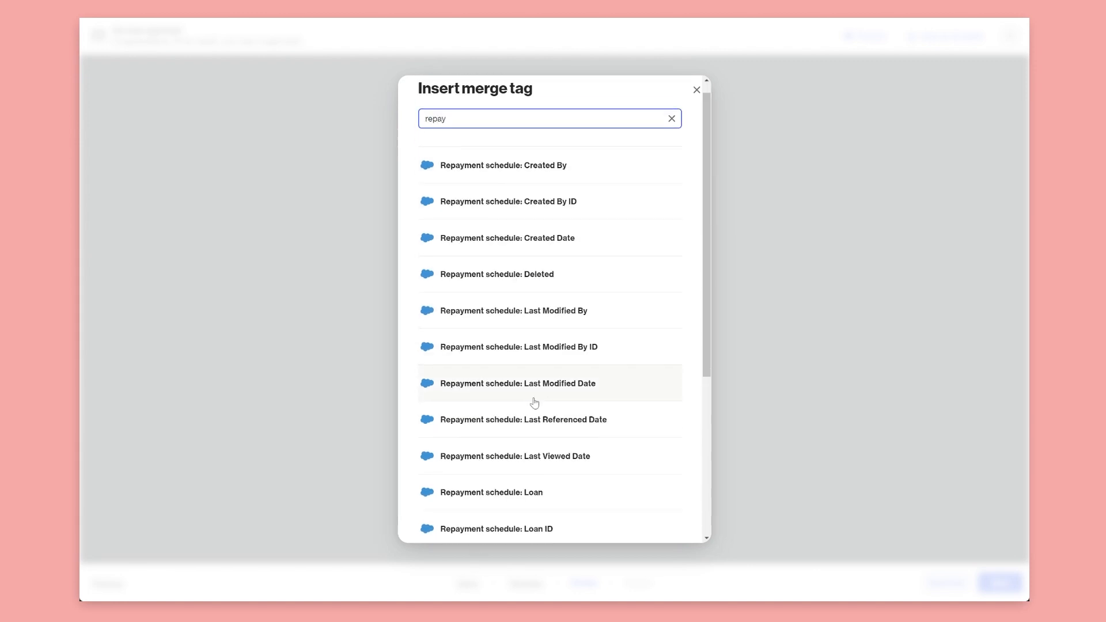
{"action": "scroll", "coordinate": [535, 403], "scroll_direction": "down", "scroll_amount": 5}
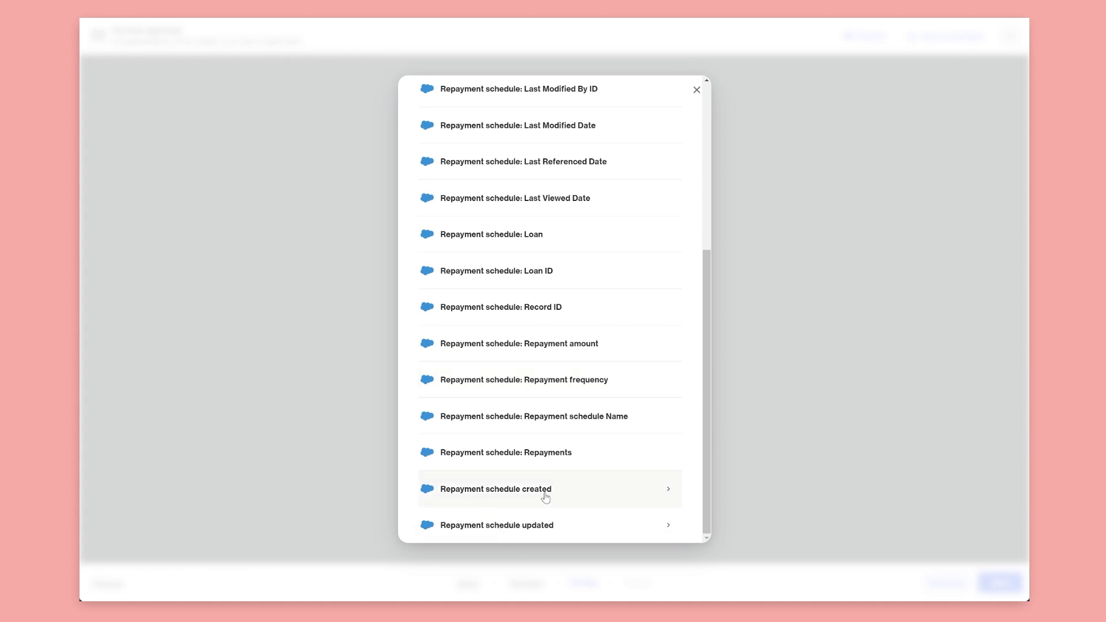
{"action": "left_click", "coordinate": [491, 498]}
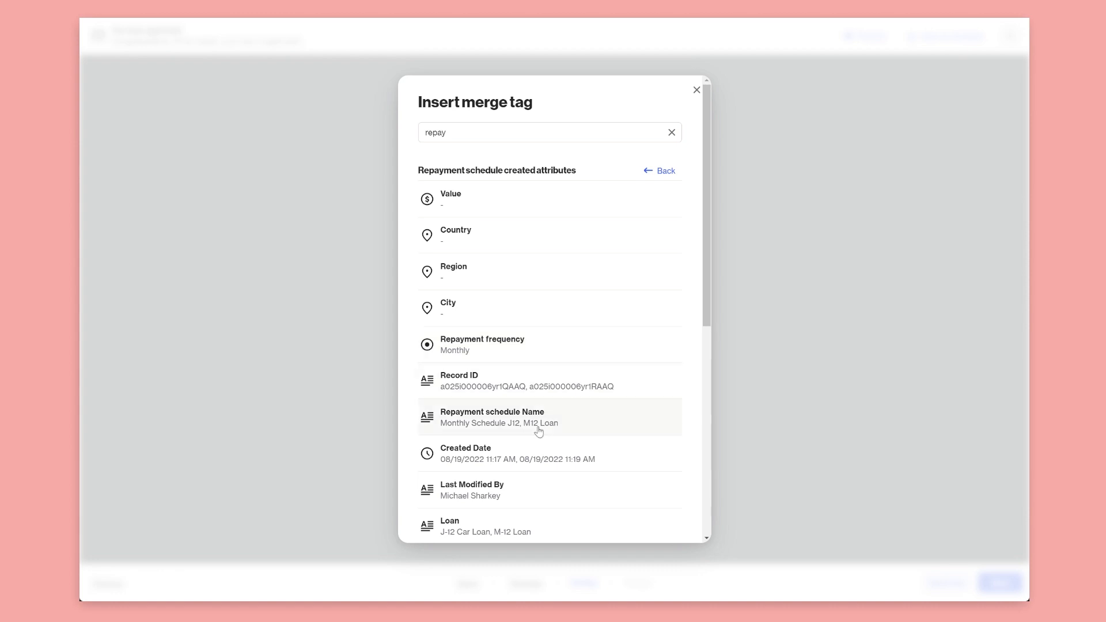
{"action": "scroll", "coordinate": [506, 494], "scroll_direction": "down", "scroll_amount": 3}
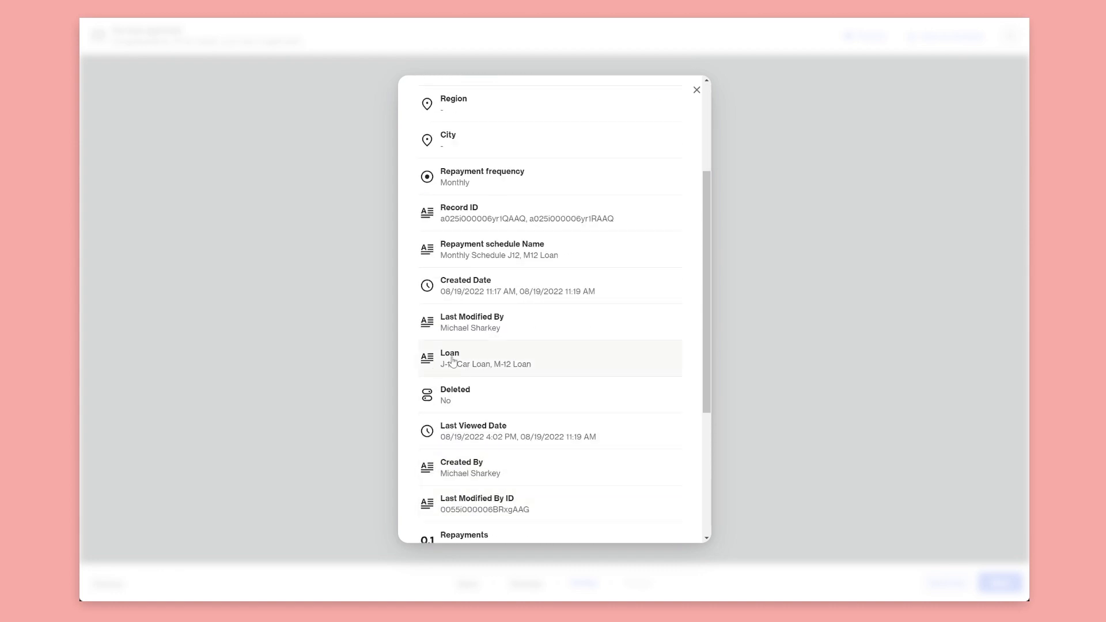
{"action": "scroll", "coordinate": [529, 434], "scroll_direction": "down", "scroll_amount": 2}
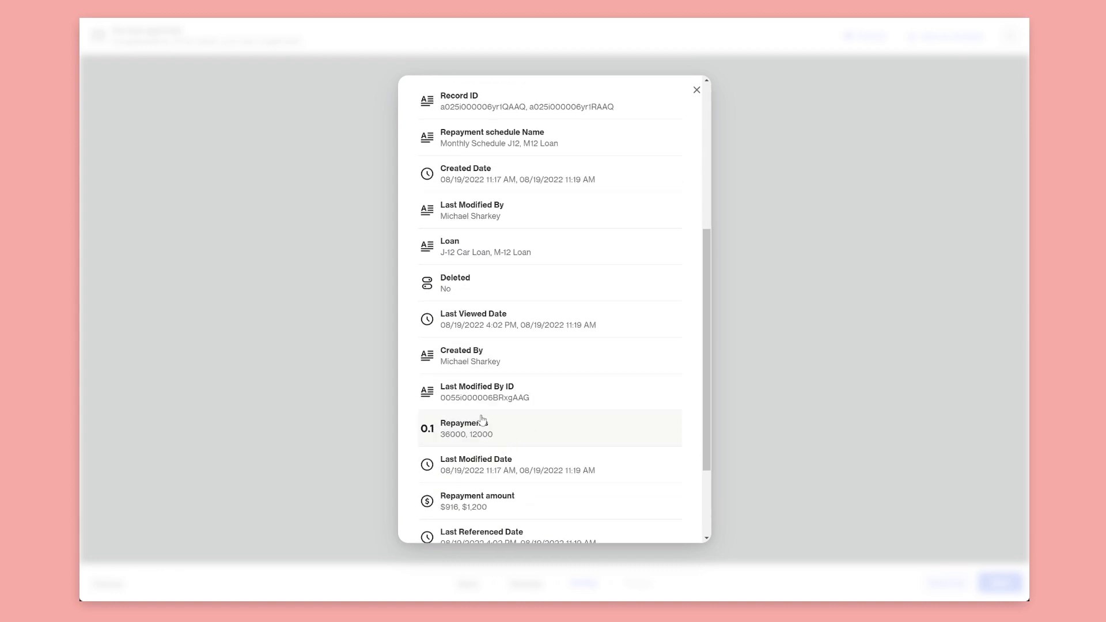
{"action": "left_click", "coordinate": [499, 507]}
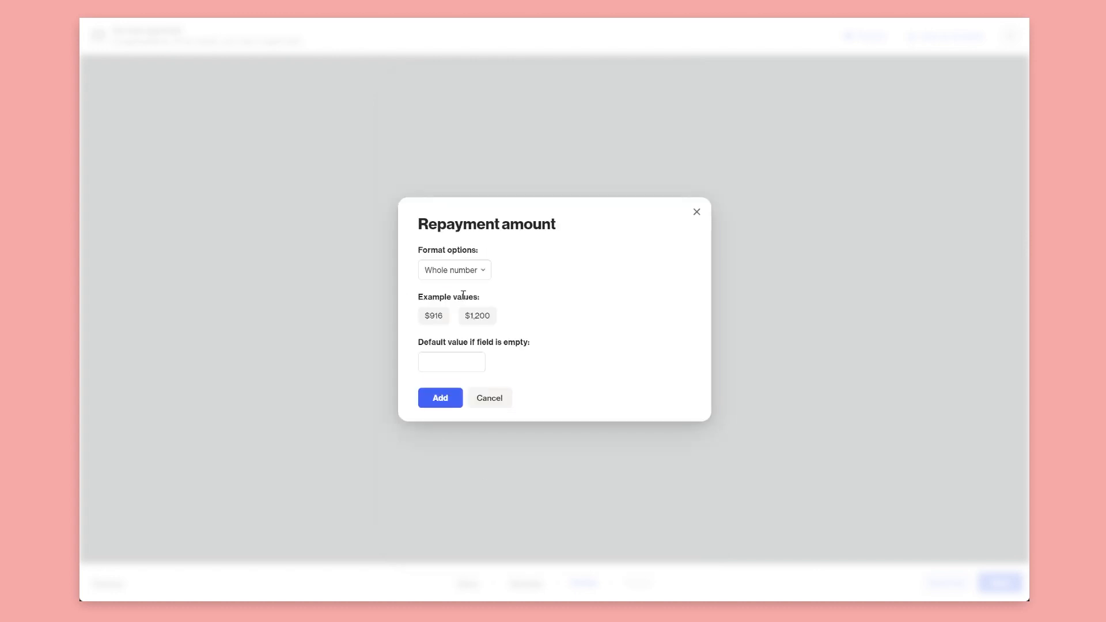
{"action": "left_click", "coordinate": [442, 399]}
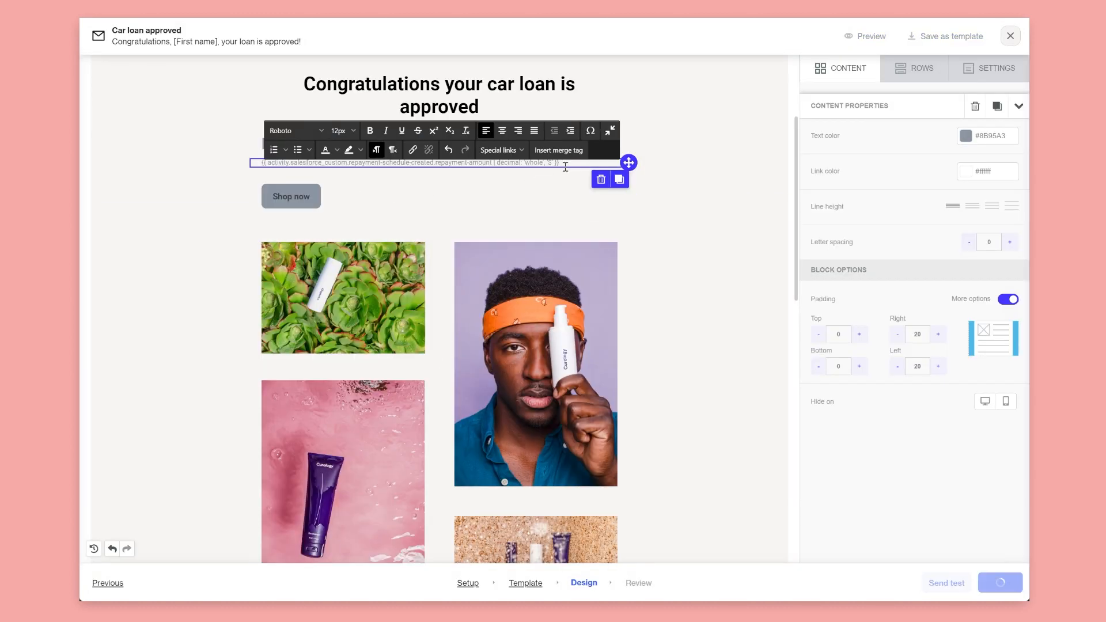
Format the repayment amount text as 18px and black
{"action": "left_click_drag", "start_coordinate": [560, 163], "coordinate": [190, 173]}
{"action": "left_click", "coordinate": [348, 132]}
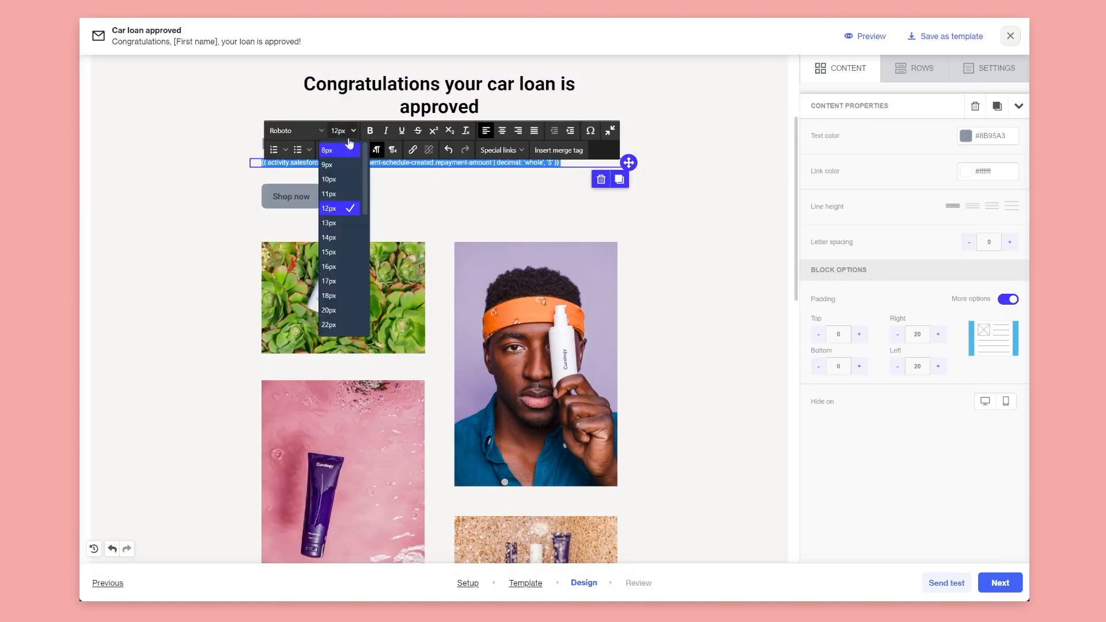
{"action": "left_click", "coordinate": [346, 296]}
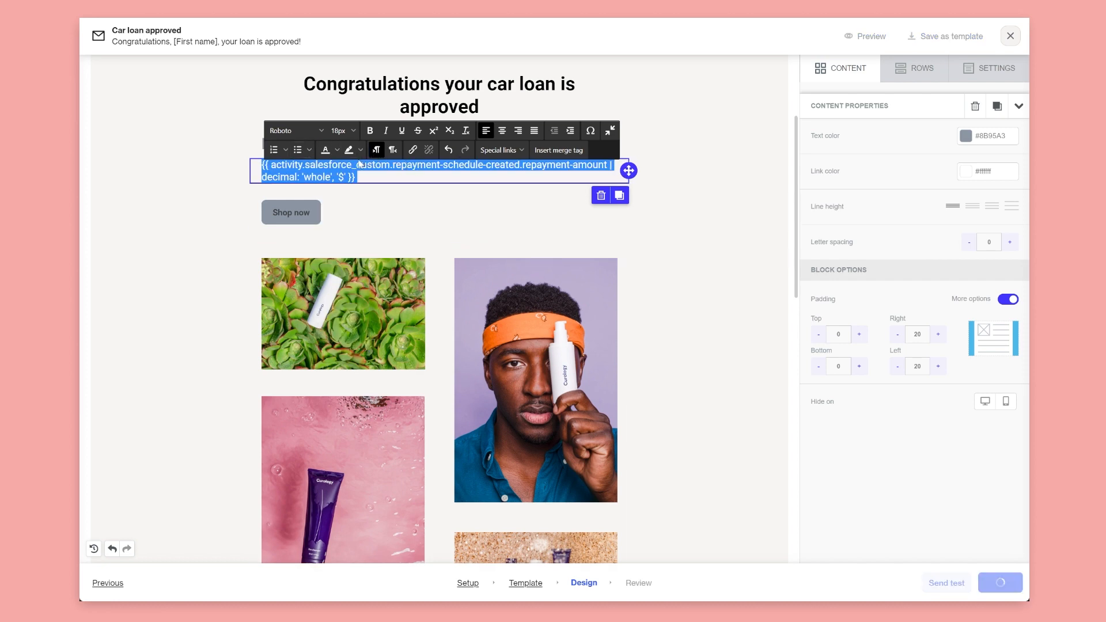
{"action": "left_click", "coordinate": [337, 150]}
{"action": "left_click", "coordinate": [318, 169]}
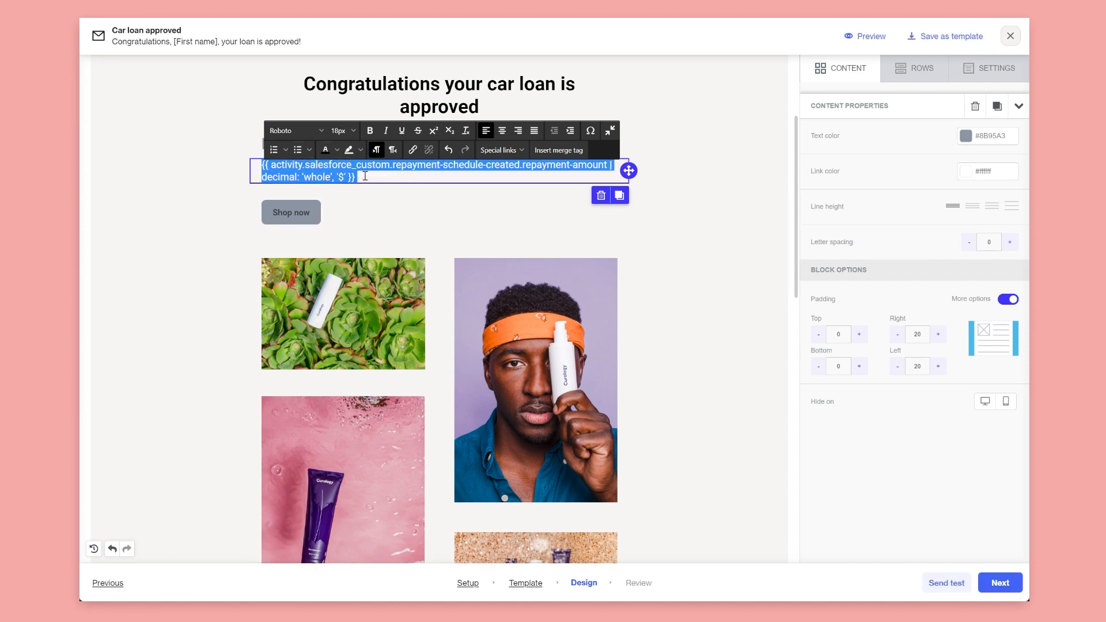
{"action": "left_click", "coordinate": [291, 212]}
Delete the product image row and continue to the Review step
{"action": "scroll", "coordinate": [577, 255], "scroll_direction": "up", "scroll_amount": 3}
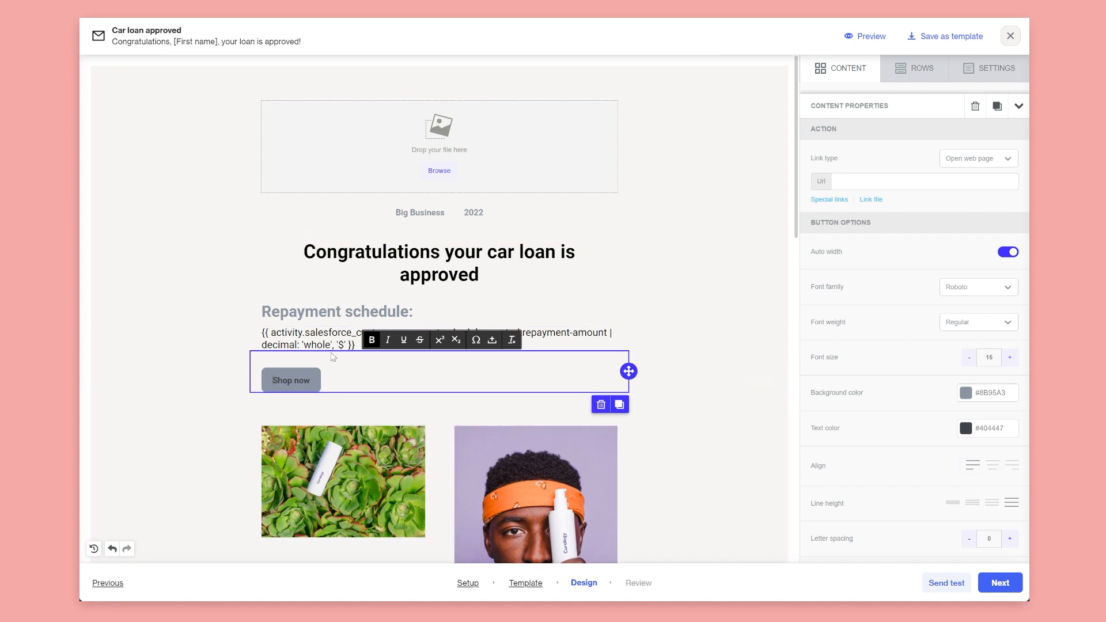
{"action": "left_click", "coordinate": [717, 427]}
{"action": "left_click", "coordinate": [754, 407]}
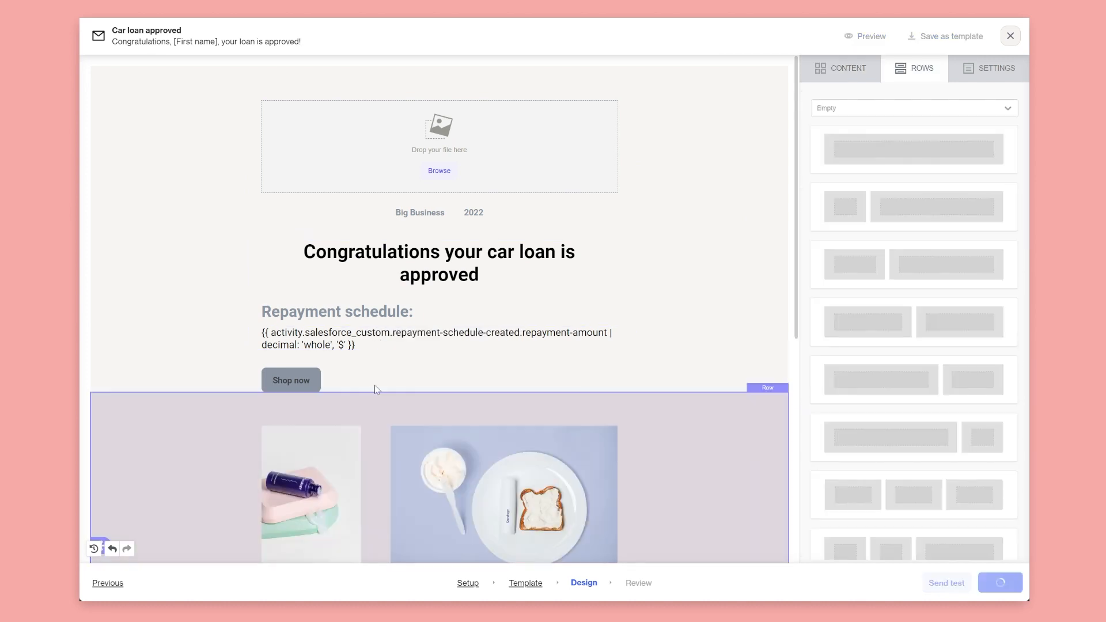
{"action": "left_click", "coordinate": [372, 342]}
{"action": "key", "text": "ctrl+a"}
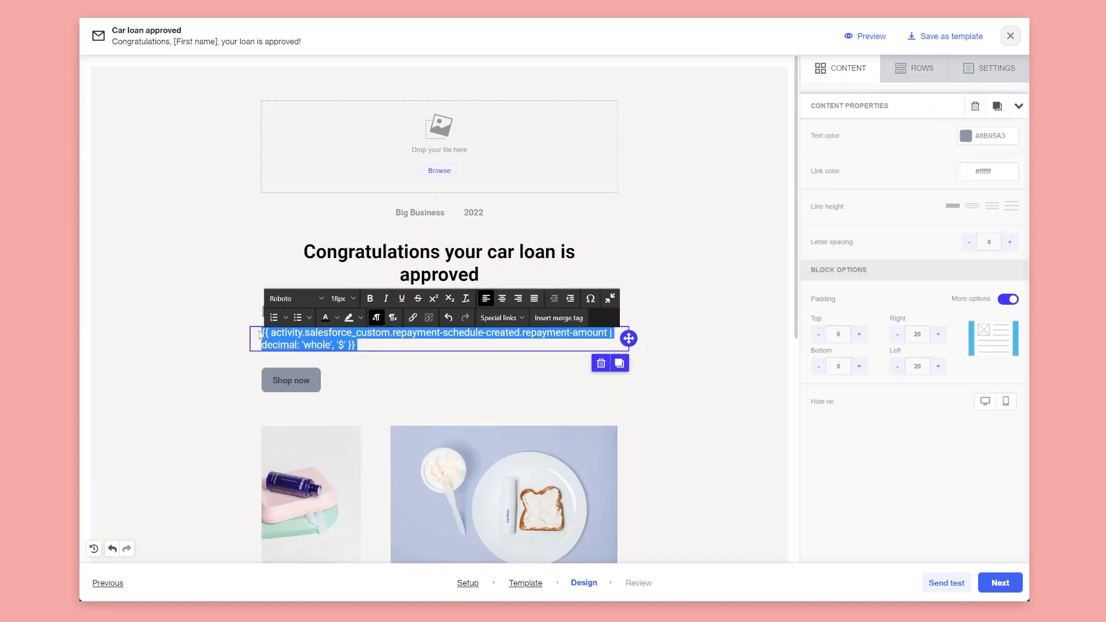
{"action": "left_click", "coordinate": [390, 356]}
{"action": "left_click", "coordinate": [1009, 575]}
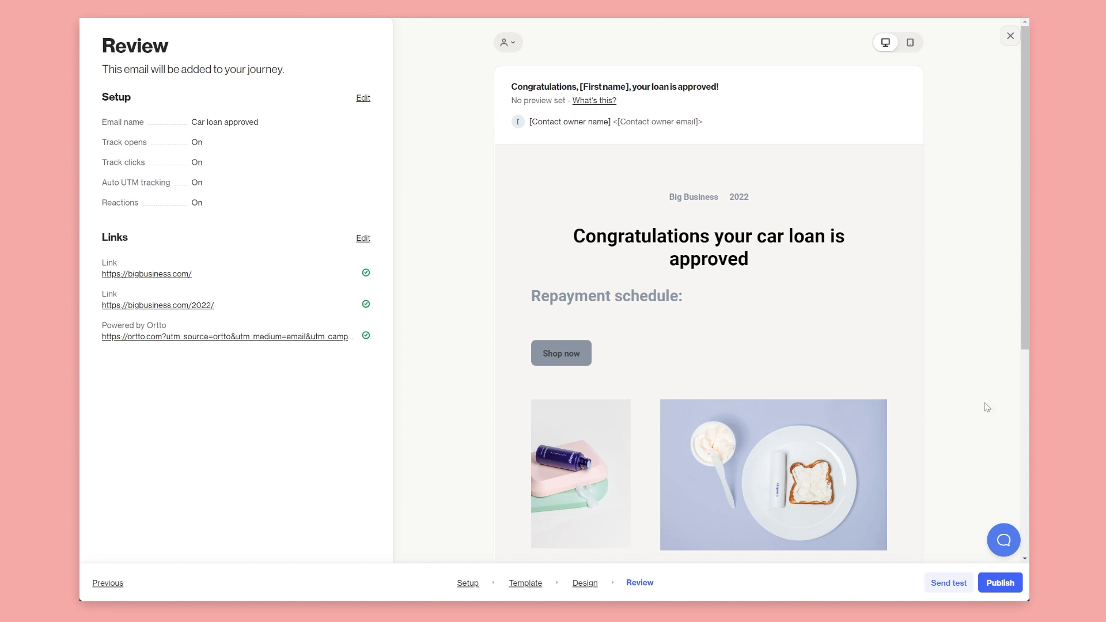
Preview the email with a chosen contact, confirming the repayment amount shows $916
{"action": "left_click", "coordinate": [518, 46]}
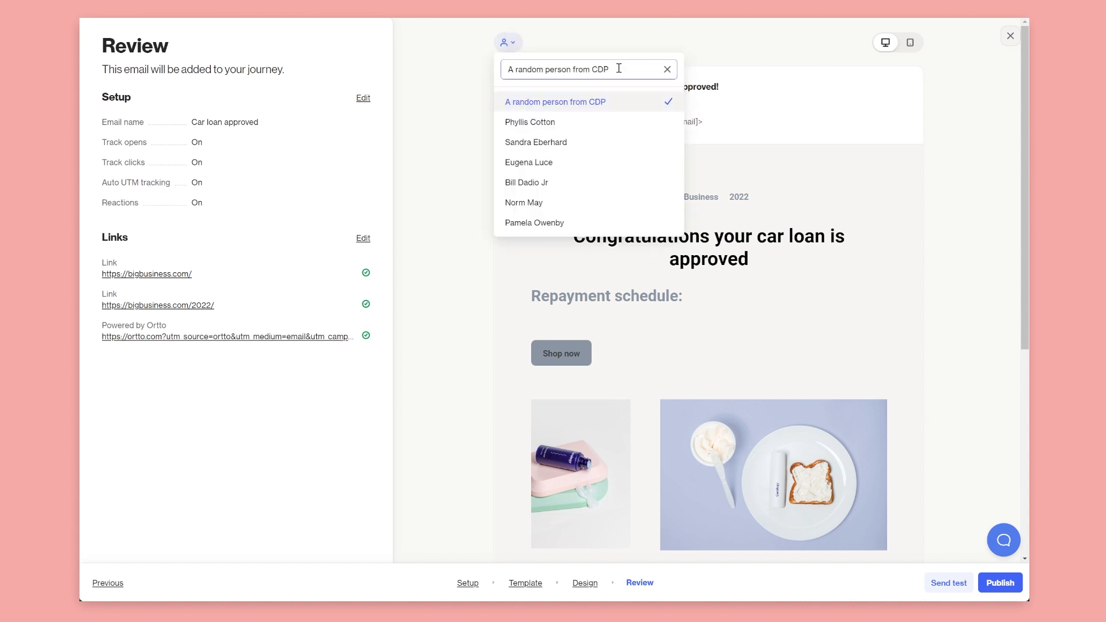
{"action": "left_click_drag", "start_coordinate": [619, 68], "coordinate": [471, 50]}
{"action": "type", "text": "jere"}
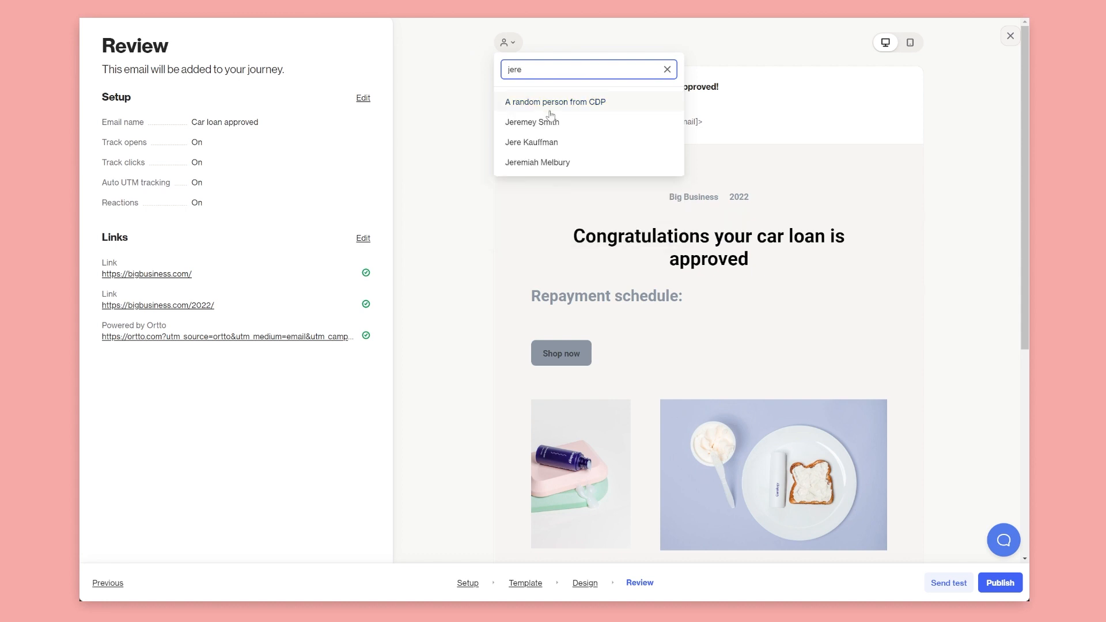
{"action": "left_click", "coordinate": [551, 121]}
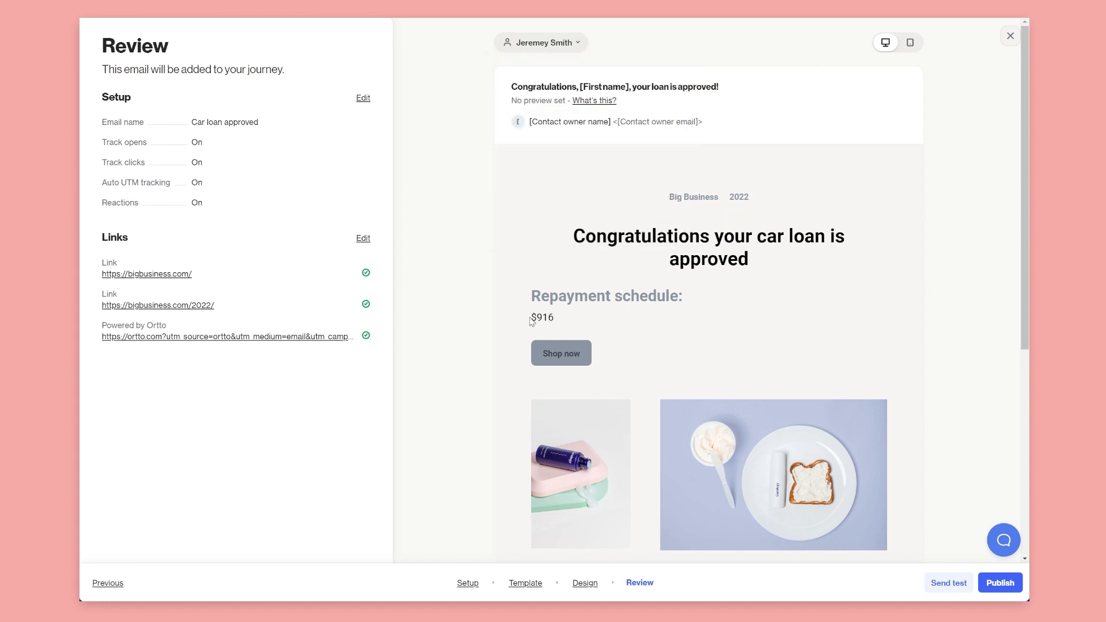
{"action": "mouse_move", "coordinate": [531, 320]}
{"action": "left_mouse_down"}
{"action": "mouse_move", "coordinate": [561, 322]}
{"action": "mouse_move", "coordinate": [549, 319]}
{"action": "left_mouse_up"}
{"action": "left_click", "coordinate": [548, 322]}
{"action": "left_click_drag", "start_coordinate": [530, 319], "coordinate": [558, 320]}
{"action": "left_click", "coordinate": [565, 236]}
Publish the Car loan approved email into the Loan approved journey
{"action": "left_click", "coordinate": [564, 46]}
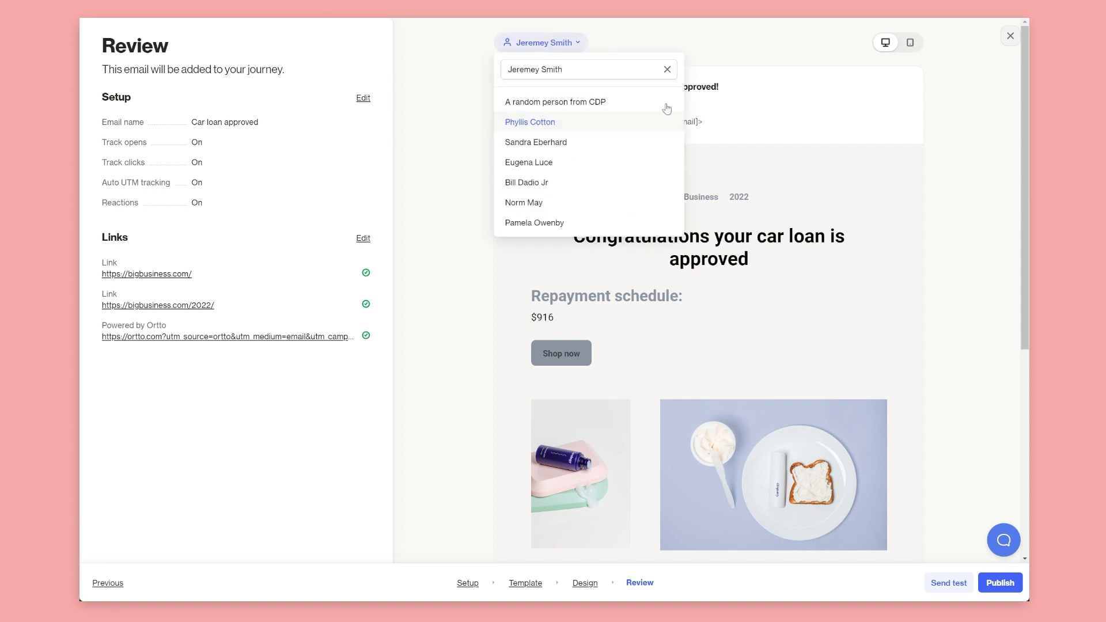
{"action": "left_click", "coordinate": [463, 167]}
{"action": "left_click", "coordinate": [1010, 589]}
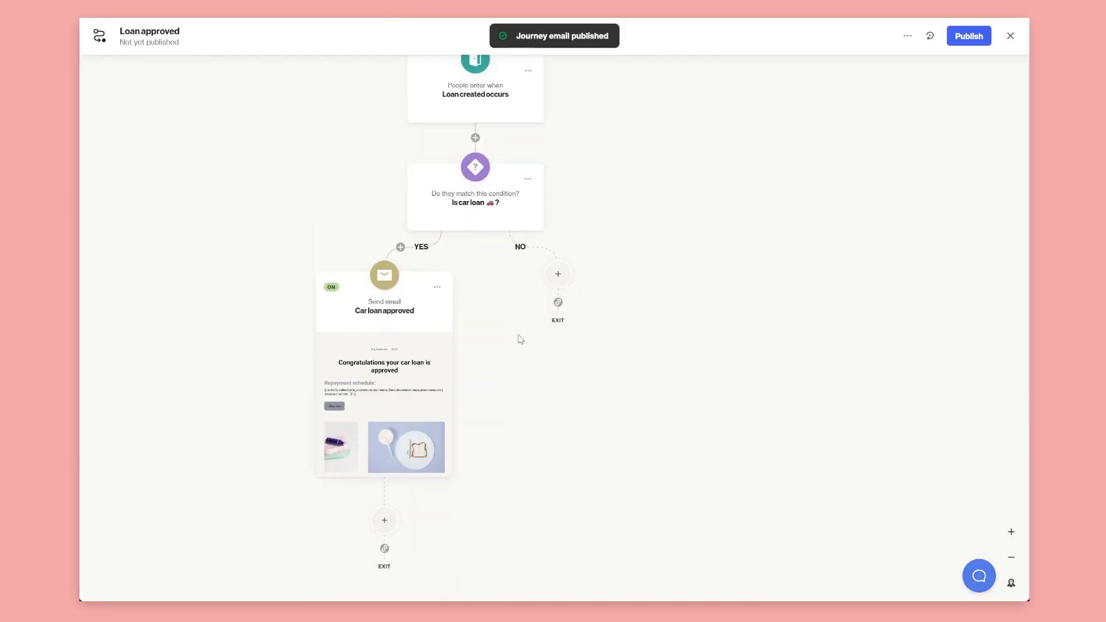
Duplicate the Car loan approved email onto the NO branch
{"action": "left_click", "coordinate": [437, 286]}
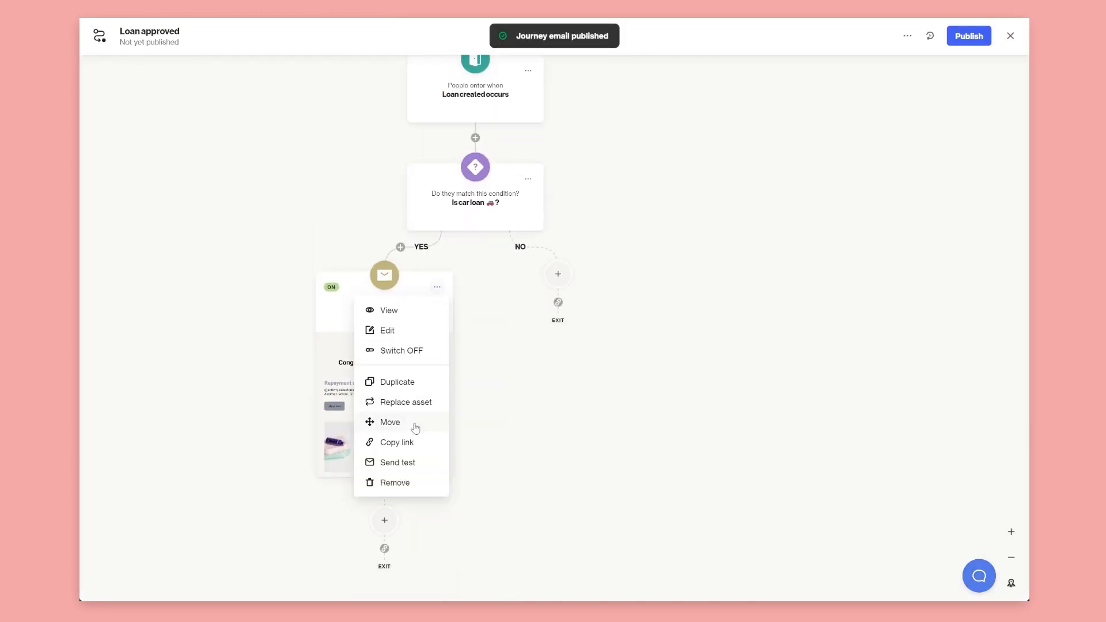
{"action": "left_click", "coordinate": [398, 383]}
{"action": "left_click", "coordinate": [558, 274]}
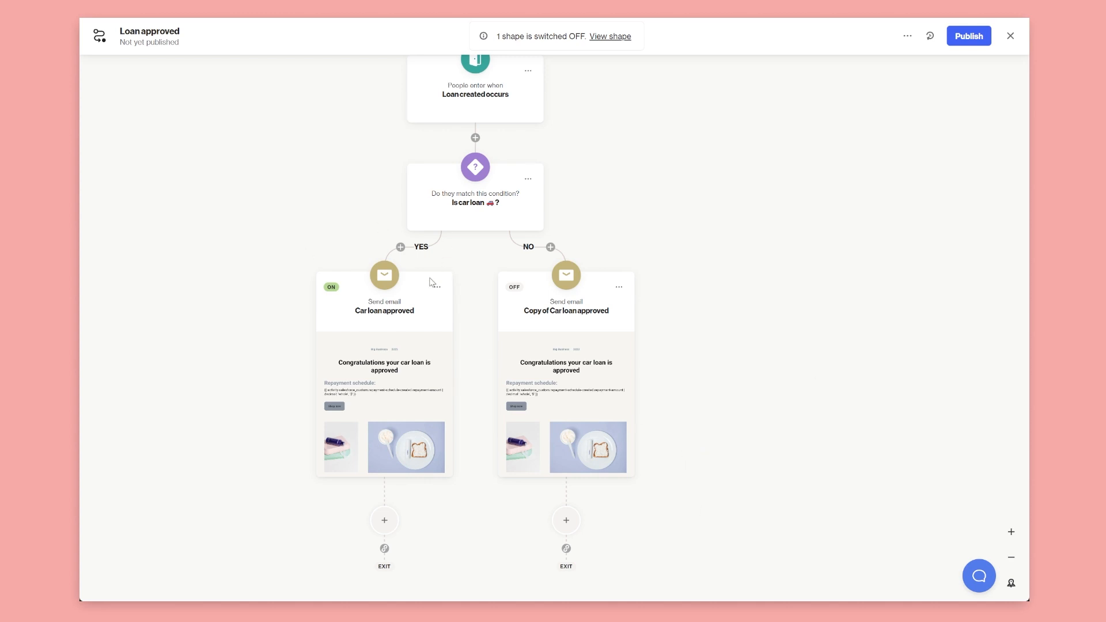
Add a Salesforce Create record action after the YES branch email
{"action": "left_click_drag", "start_coordinate": [477, 272], "coordinate": [545, 186]}
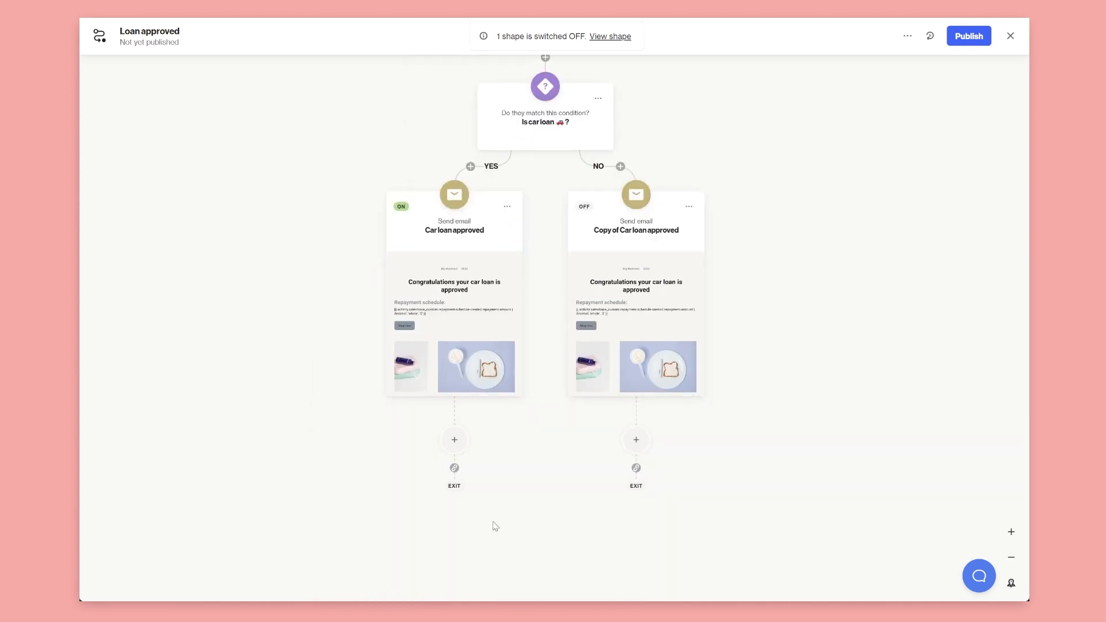
{"action": "left_click_drag", "start_coordinate": [496, 526], "coordinate": [490, 445]}
{"action": "left_click", "coordinate": [448, 358]}
{"action": "left_click", "coordinate": [181, 384]}
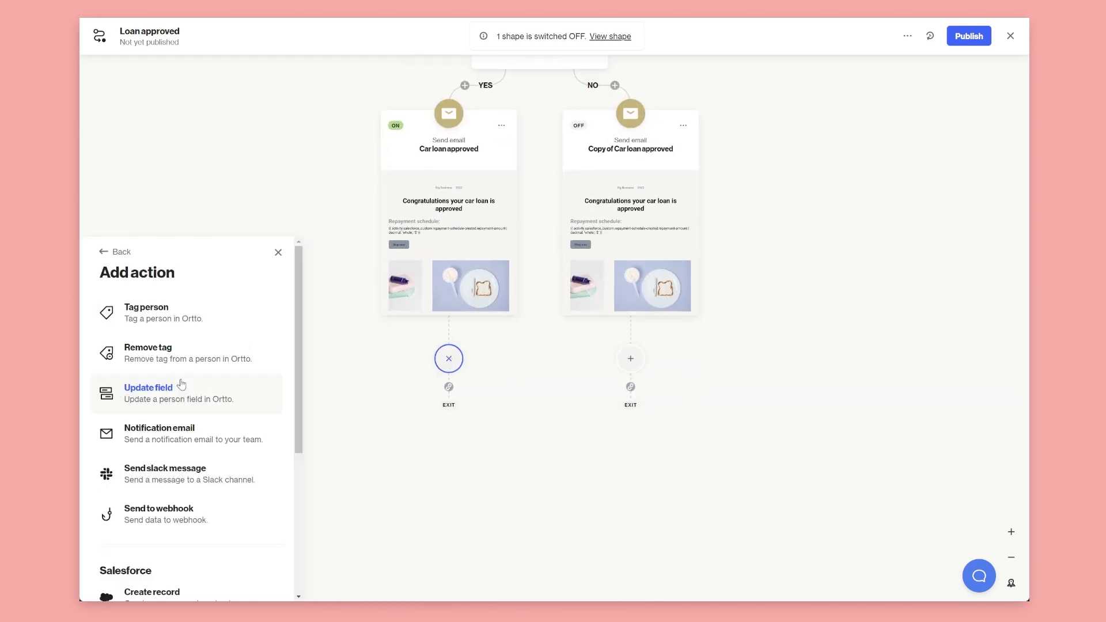
{"action": "scroll", "coordinate": [180, 392], "scroll_direction": "down", "scroll_amount": 4}
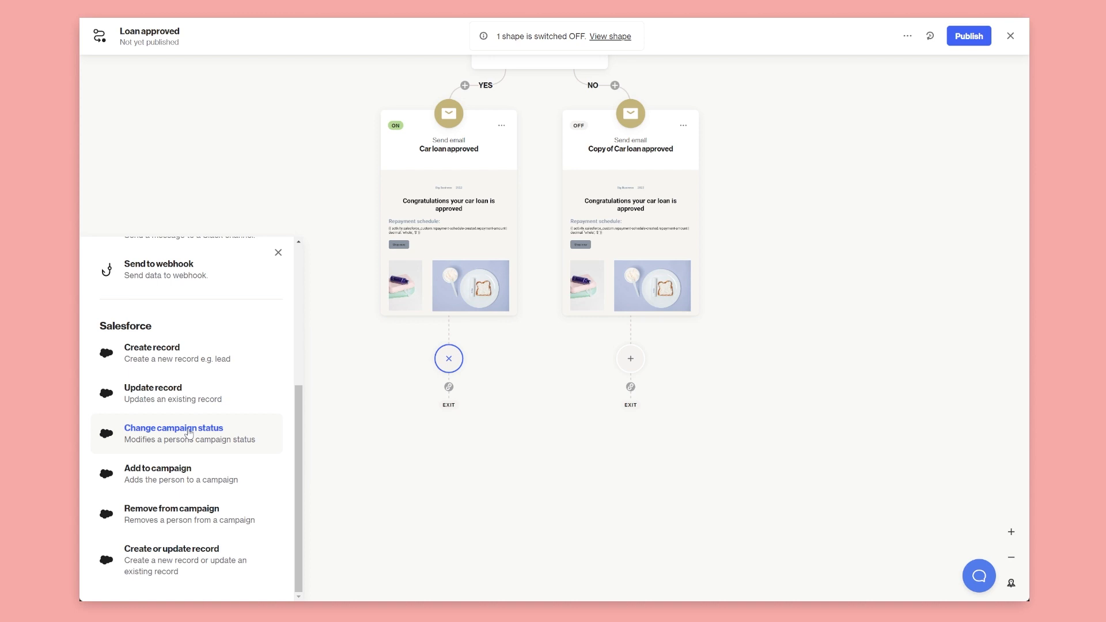
{"action": "left_click", "coordinate": [189, 352]}
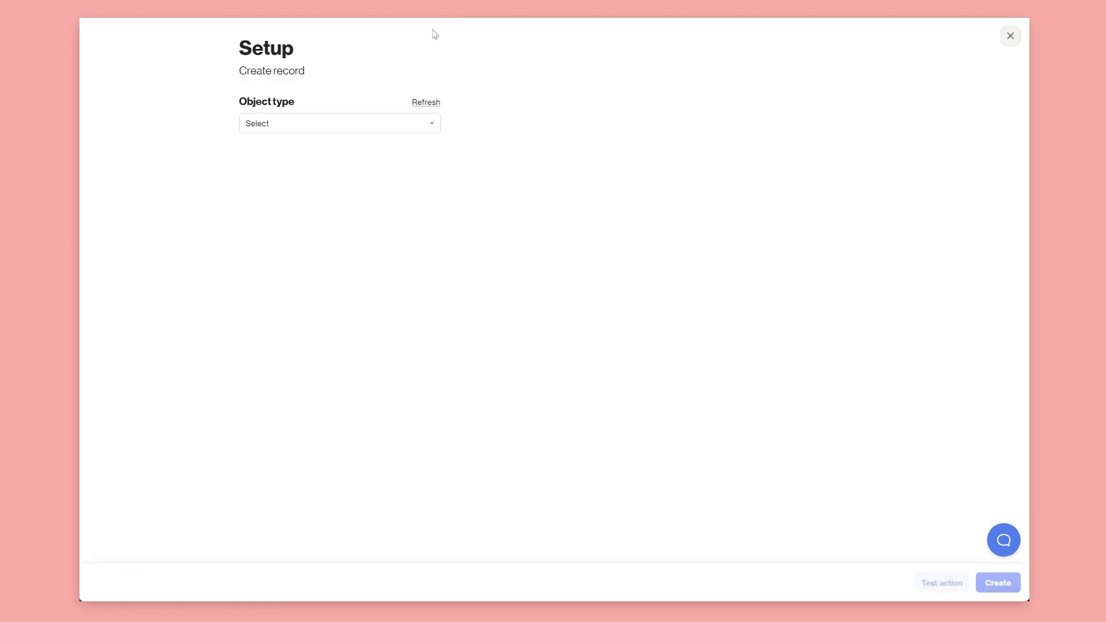
Make the record an Opportunity and add a Probability (%) field
{"action": "left_click", "coordinate": [323, 129]}
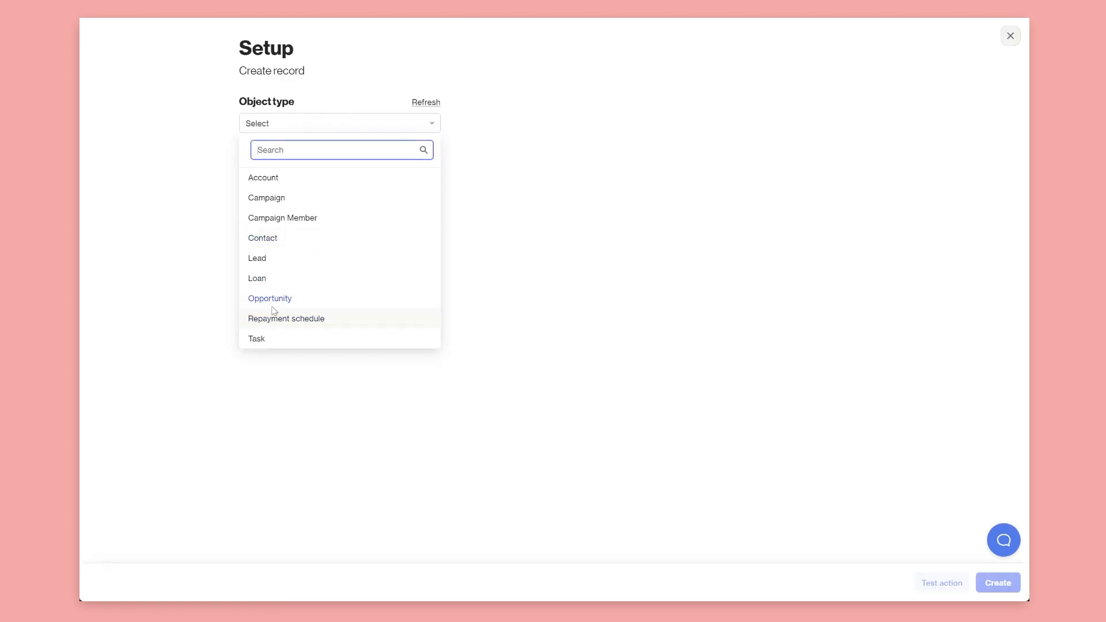
{"action": "left_click", "coordinate": [291, 302]}
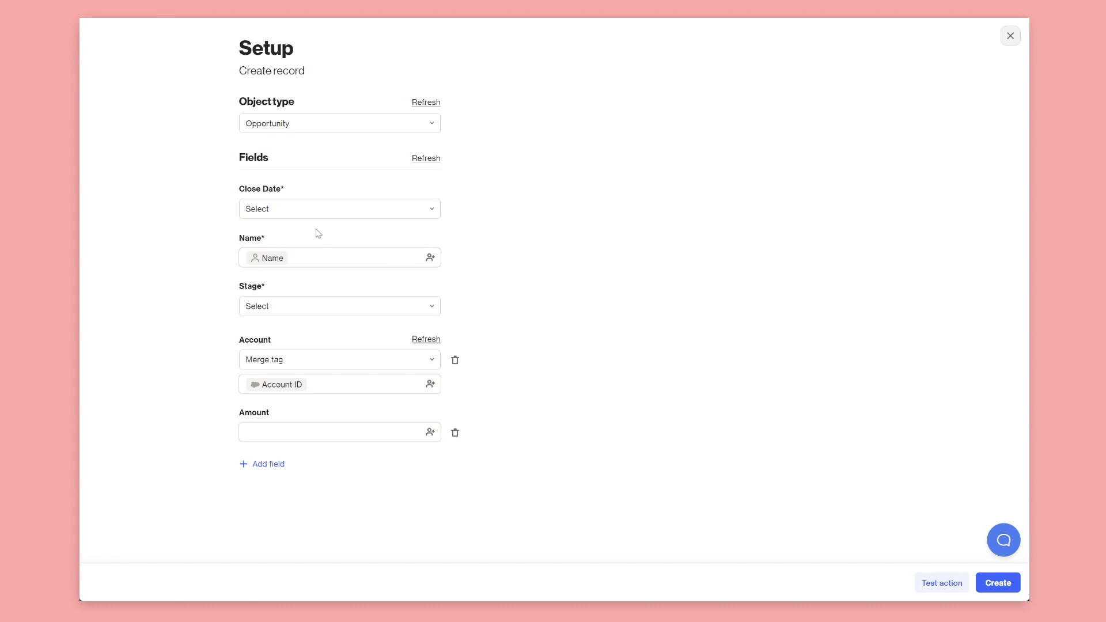
{"action": "left_click", "coordinate": [277, 464]}
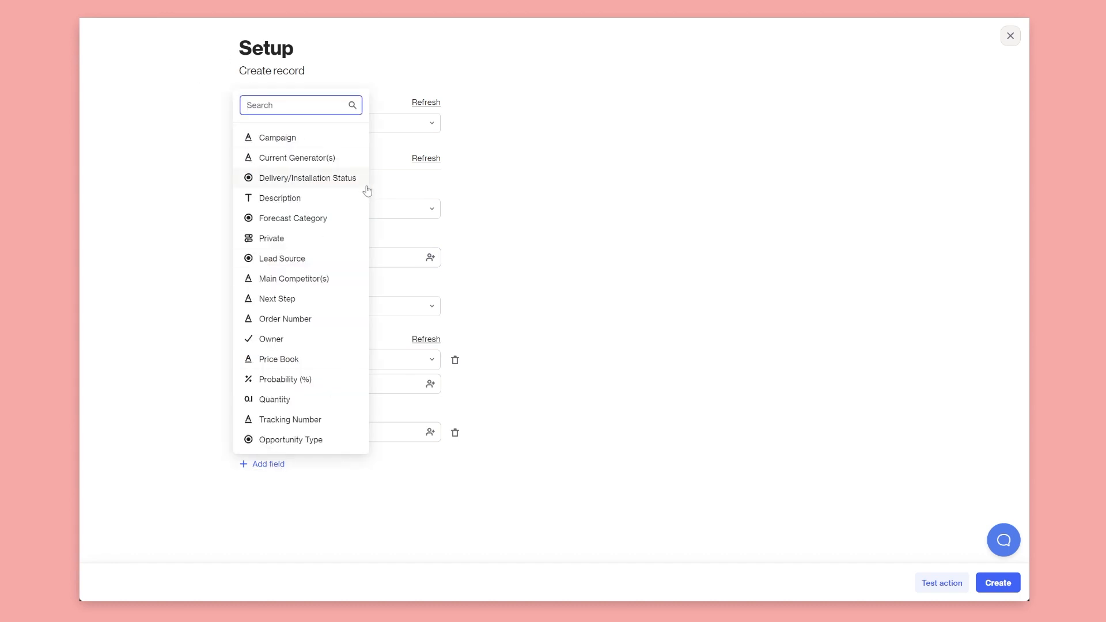
{"action": "left_click", "coordinate": [314, 379]}
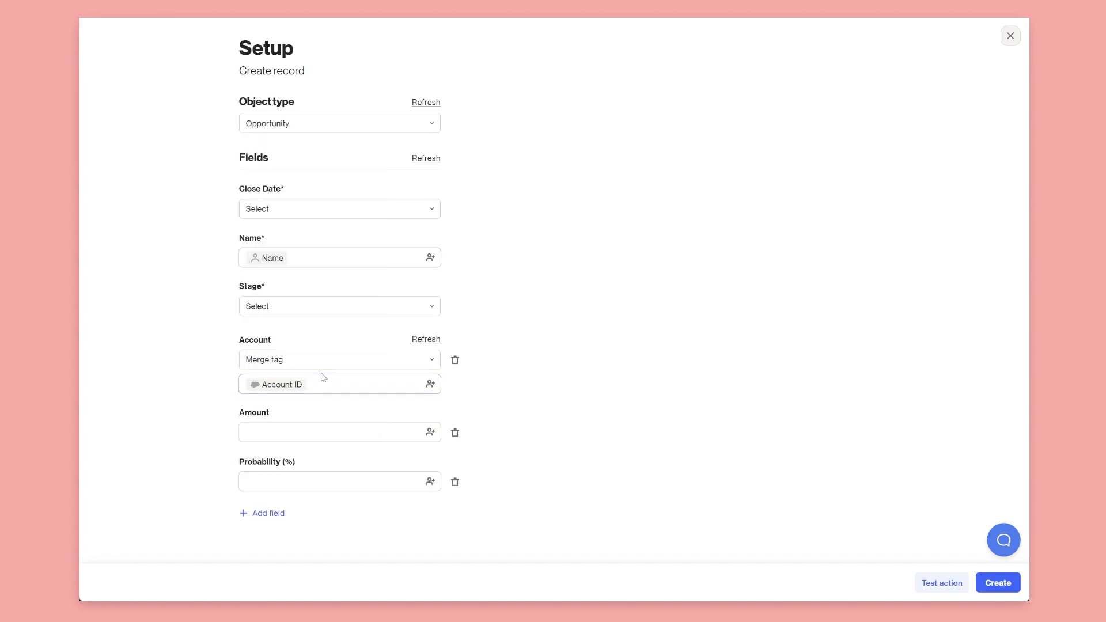
Set Probability (%) to 20 and Stage to Prospecting
{"action": "left_click", "coordinate": [295, 484]}
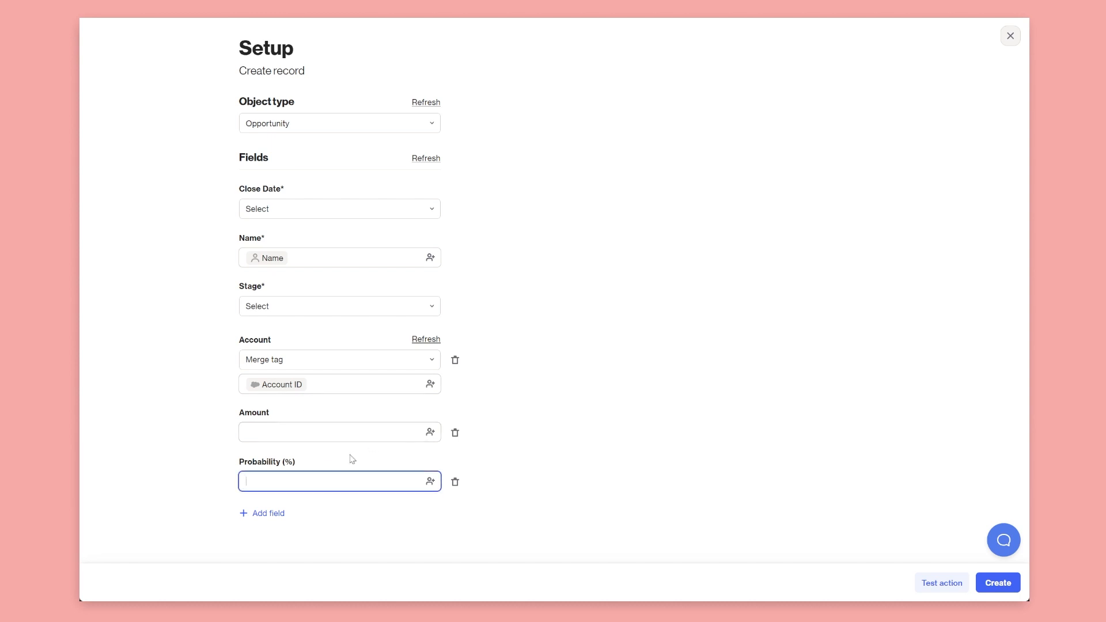
{"action": "left_click", "coordinate": [279, 432]}
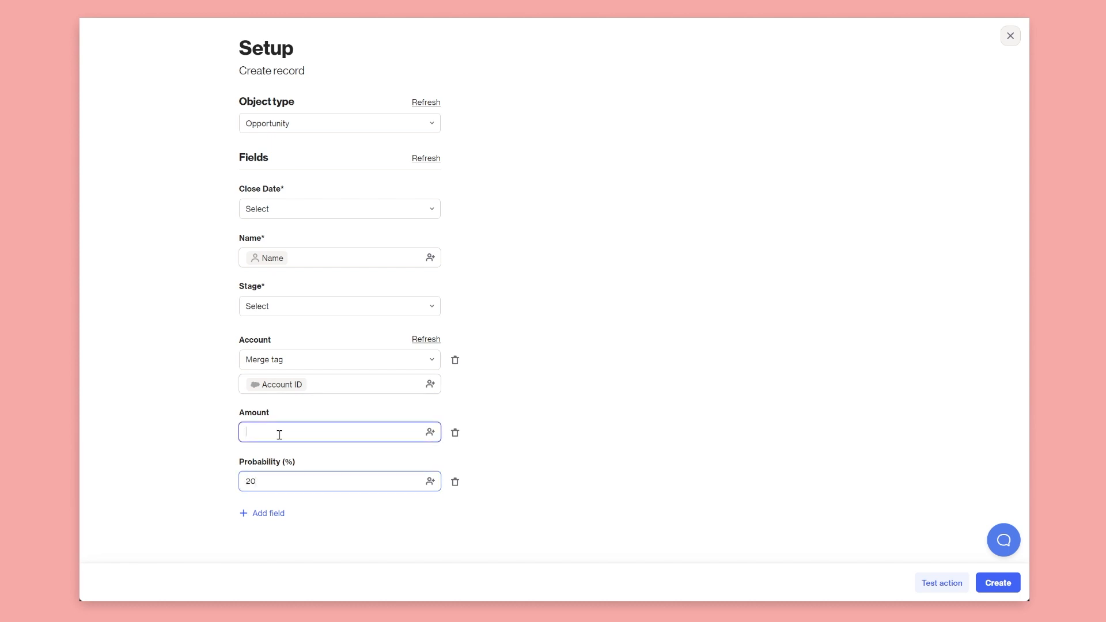
{"action": "left_click", "coordinate": [430, 434]}
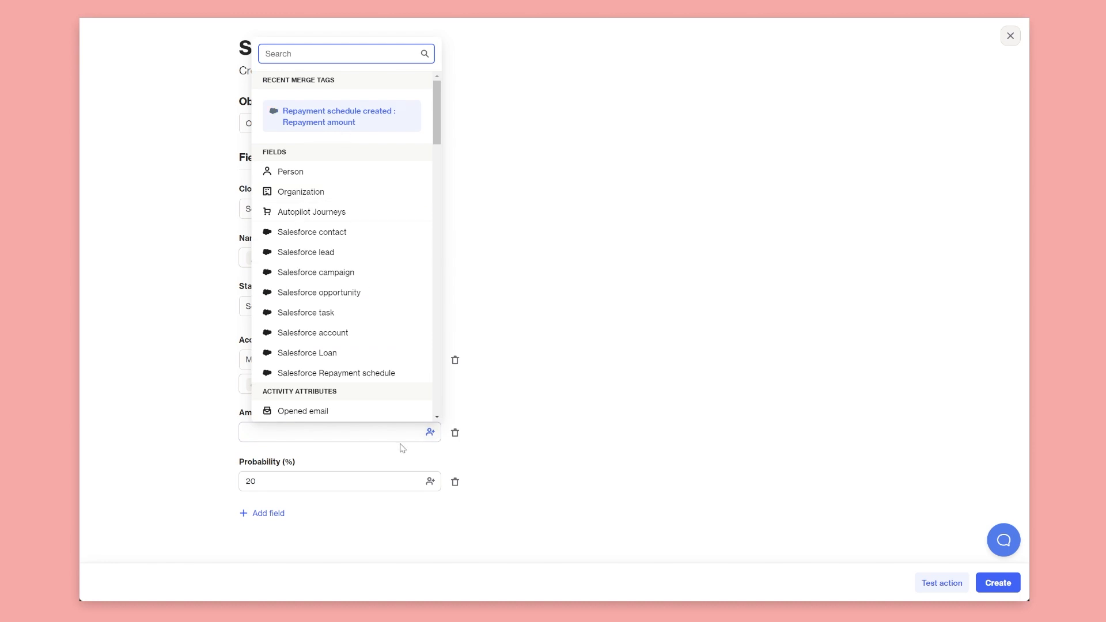
{"action": "left_click", "coordinate": [523, 409]}
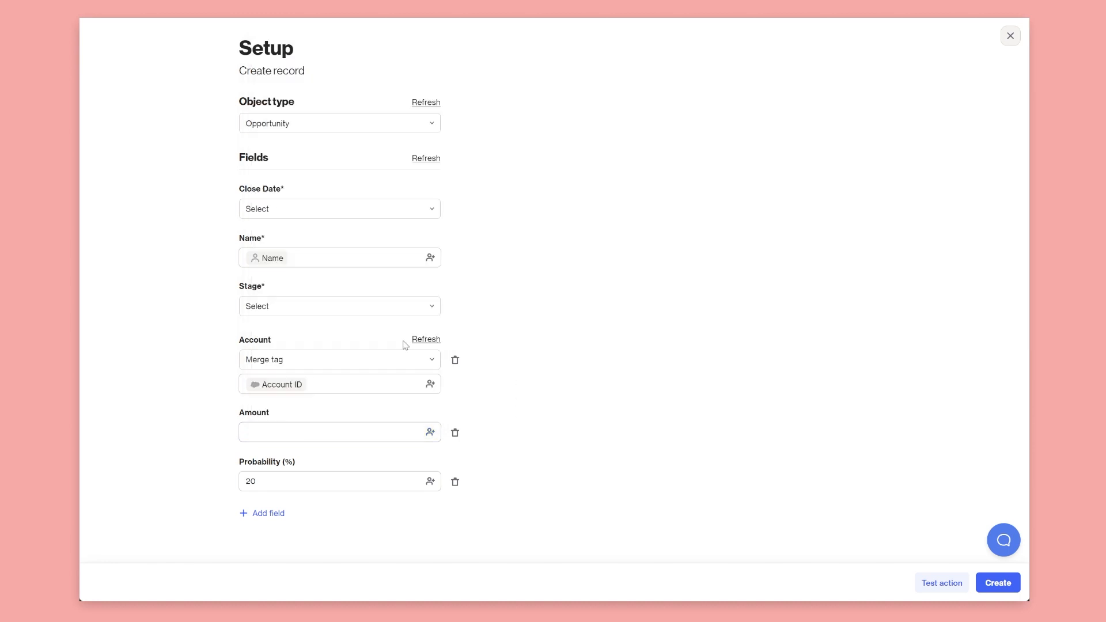
{"action": "left_click", "coordinate": [390, 310]}
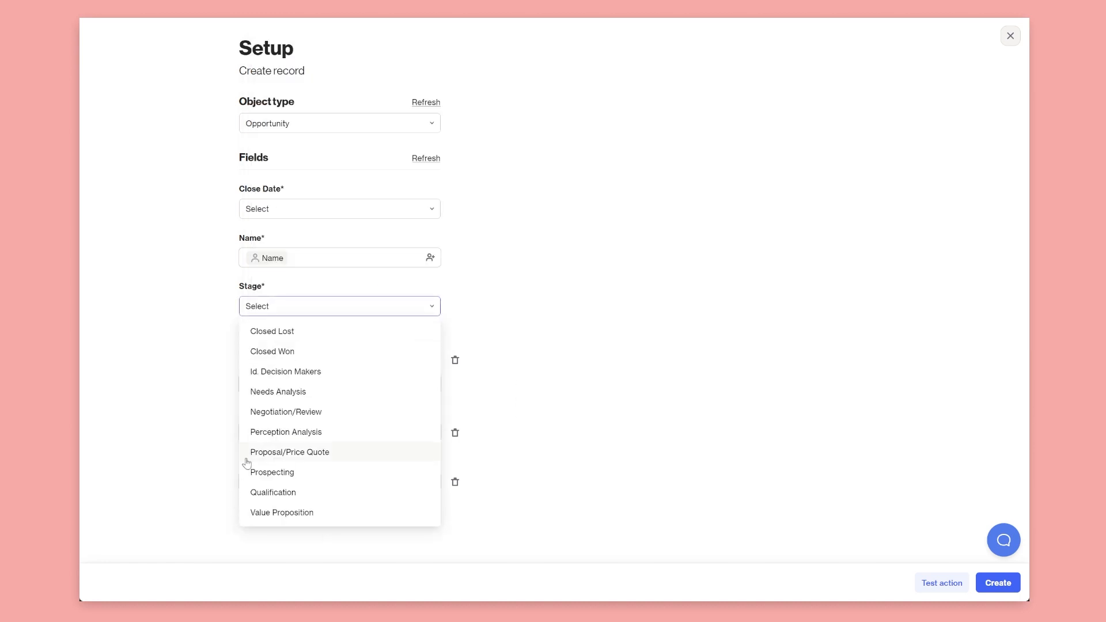
{"action": "left_click", "coordinate": [277, 474]}
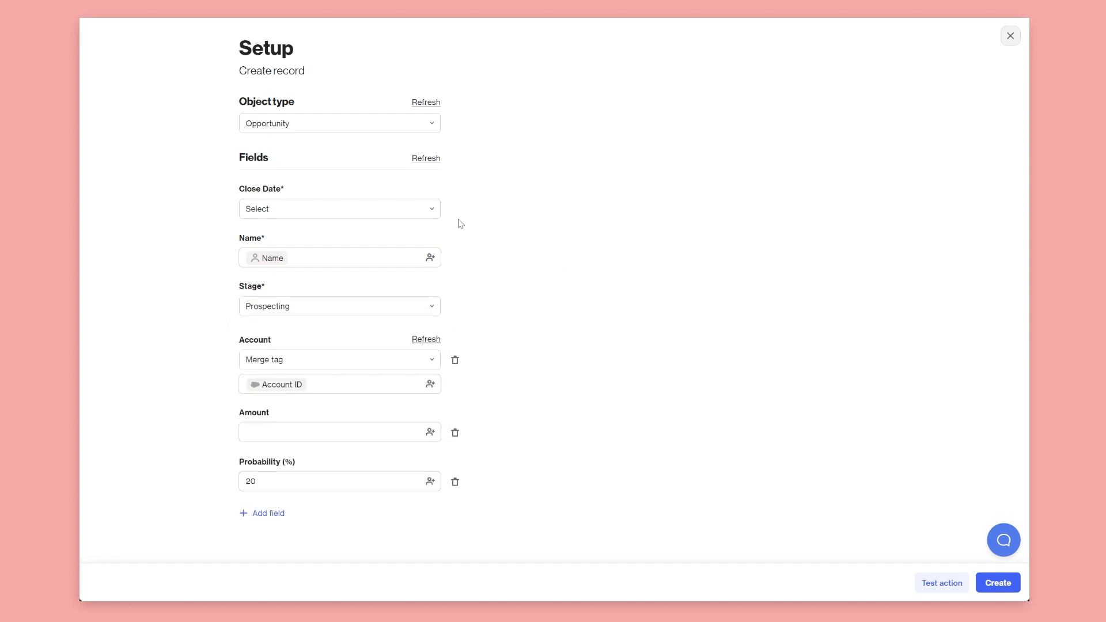
Switch the record to Loan and add Loan amount and Loan type fields
{"action": "left_click", "coordinate": [320, 124]}
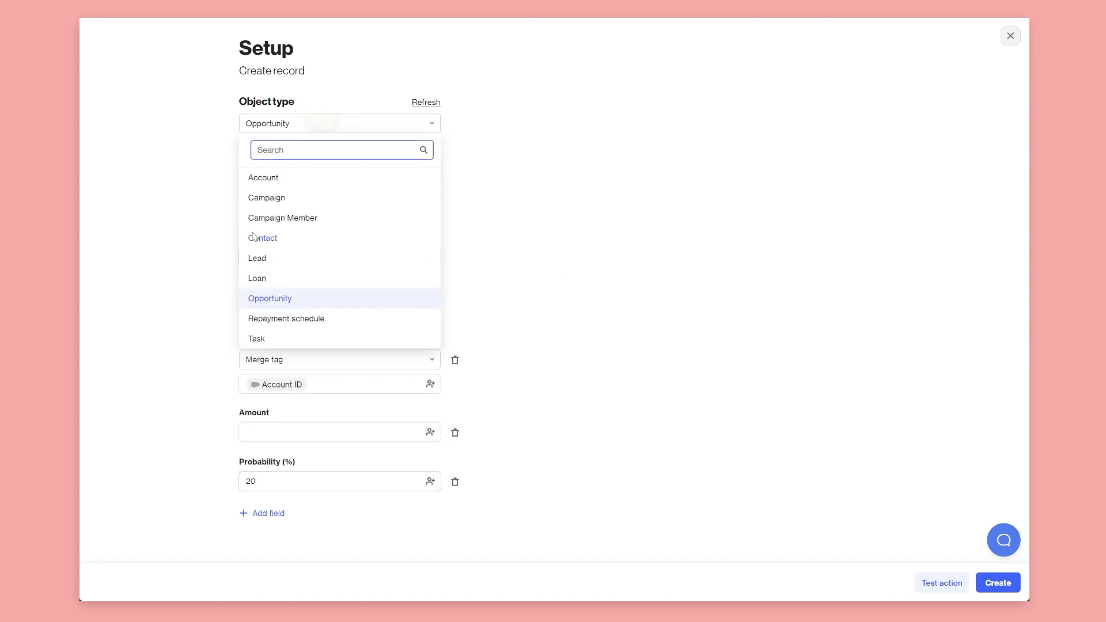
{"action": "left_click", "coordinate": [268, 279]}
{"action": "left_click", "coordinate": [257, 269]}
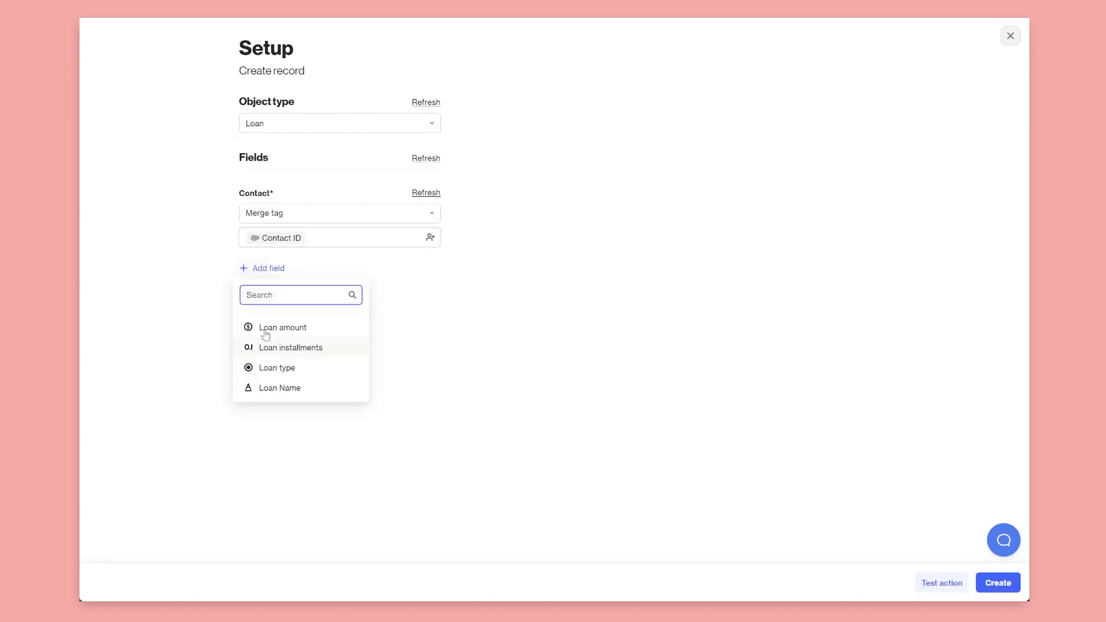
{"action": "left_click", "coordinate": [265, 327]}
{"action": "left_click", "coordinate": [270, 317]}
{"action": "left_click", "coordinate": [278, 397]}
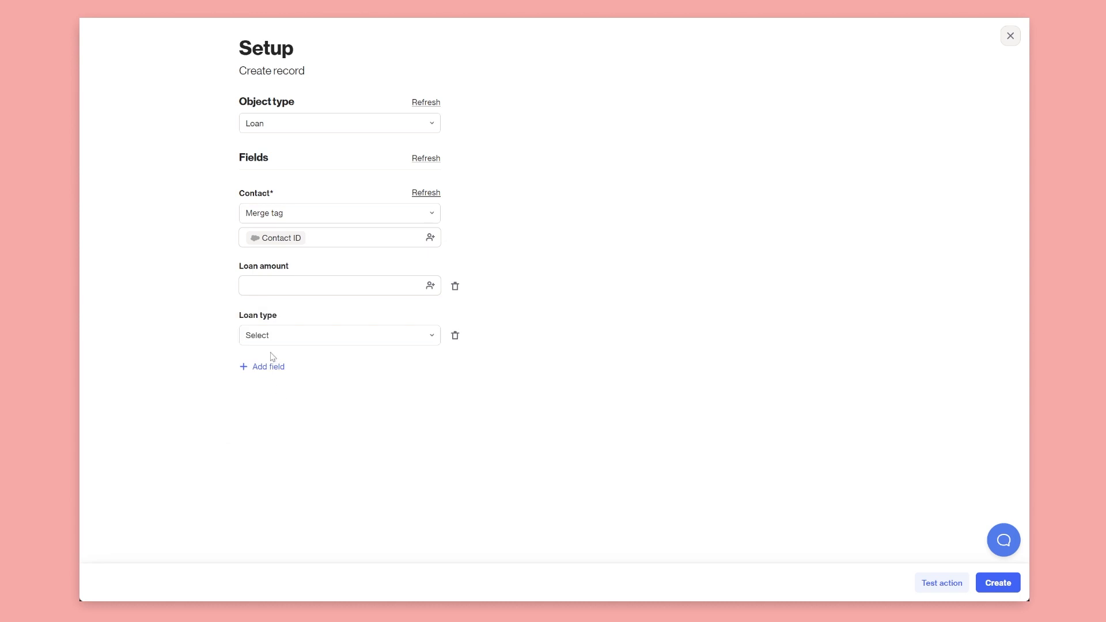
Add Loan Name, set type to Personal loan, then revert the record to Opportunity
{"action": "left_click", "coordinate": [269, 367]}
{"action": "left_click", "coordinate": [280, 448]}
{"action": "left_click", "coordinate": [286, 346]}
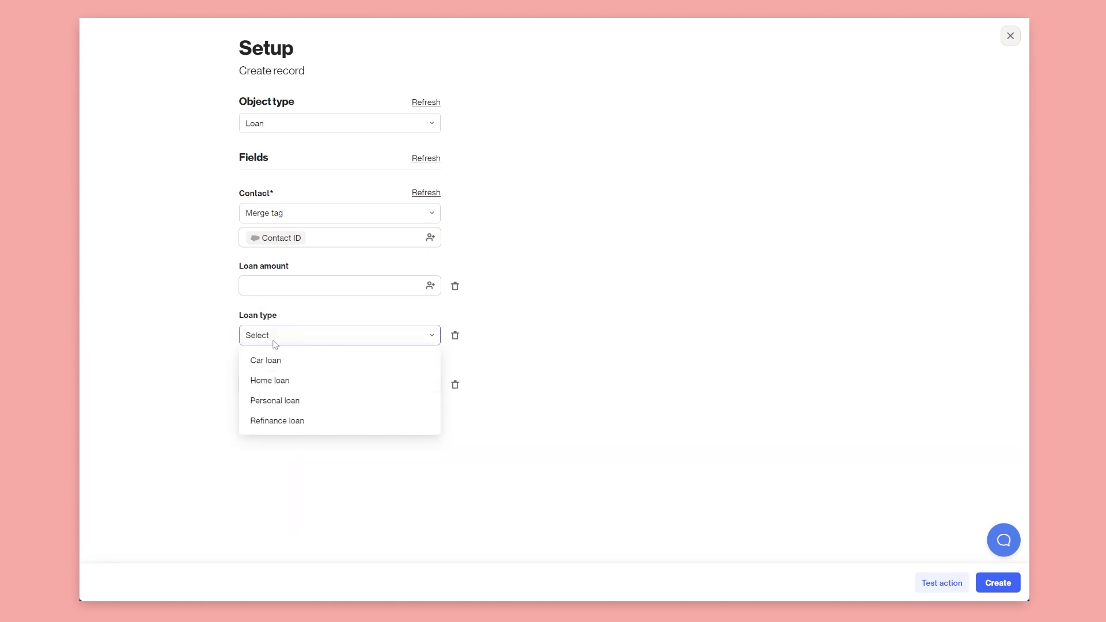
{"action": "left_click", "coordinate": [281, 402]}
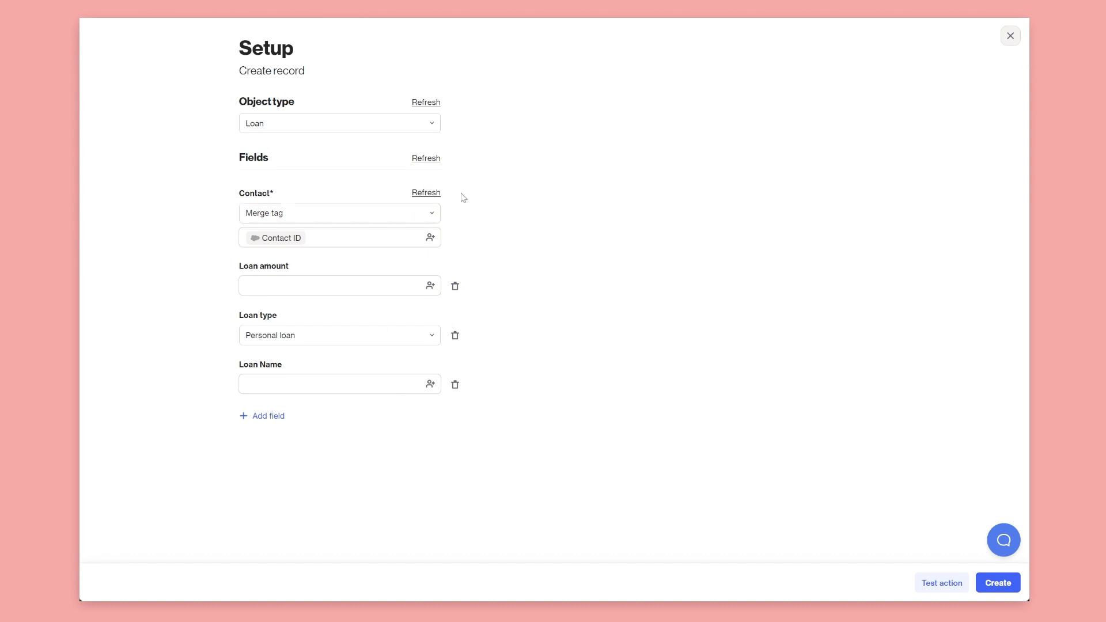
{"action": "left_click", "coordinate": [351, 124]}
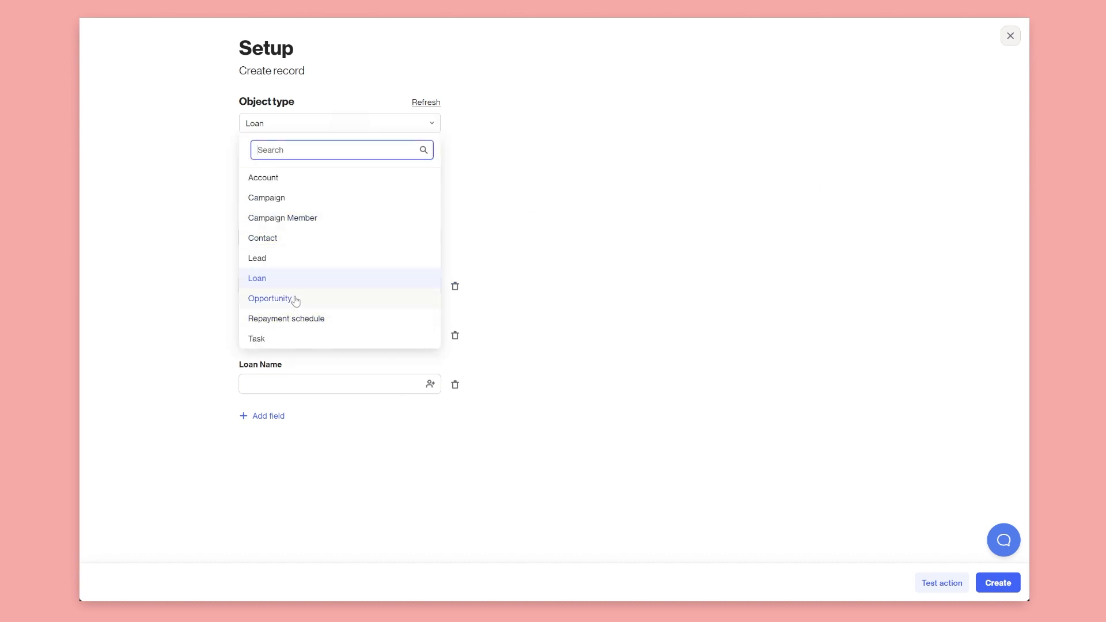
{"action": "left_click", "coordinate": [328, 295]}
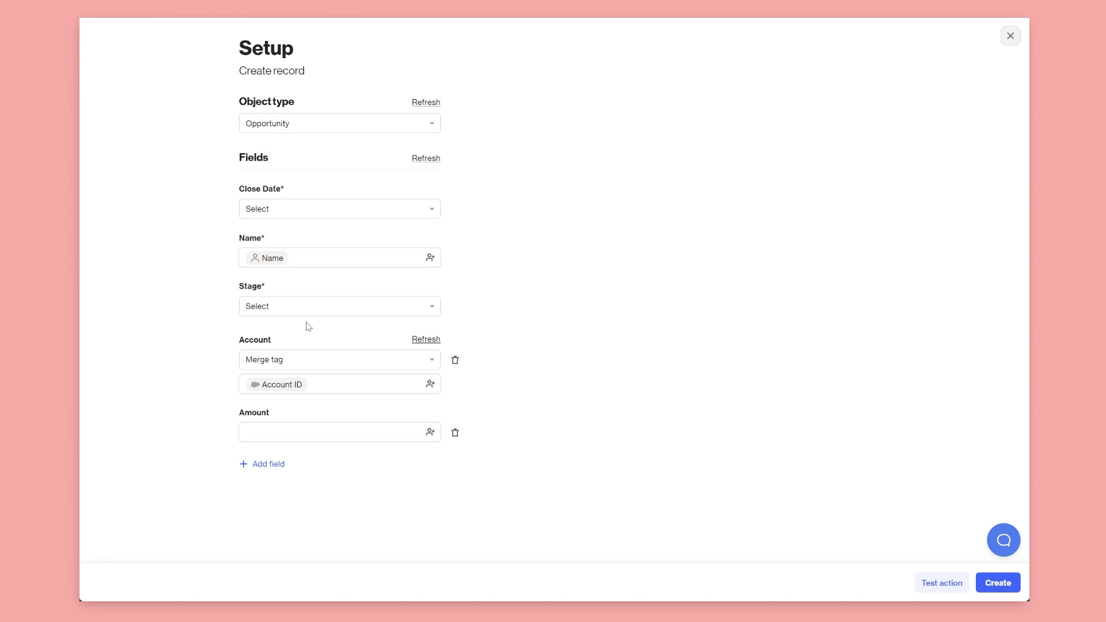
Add a round-robin Owner field rotating between Chatter Expert, Data.com Clean, Integration User and another user
{"action": "left_click", "coordinate": [272, 465]}
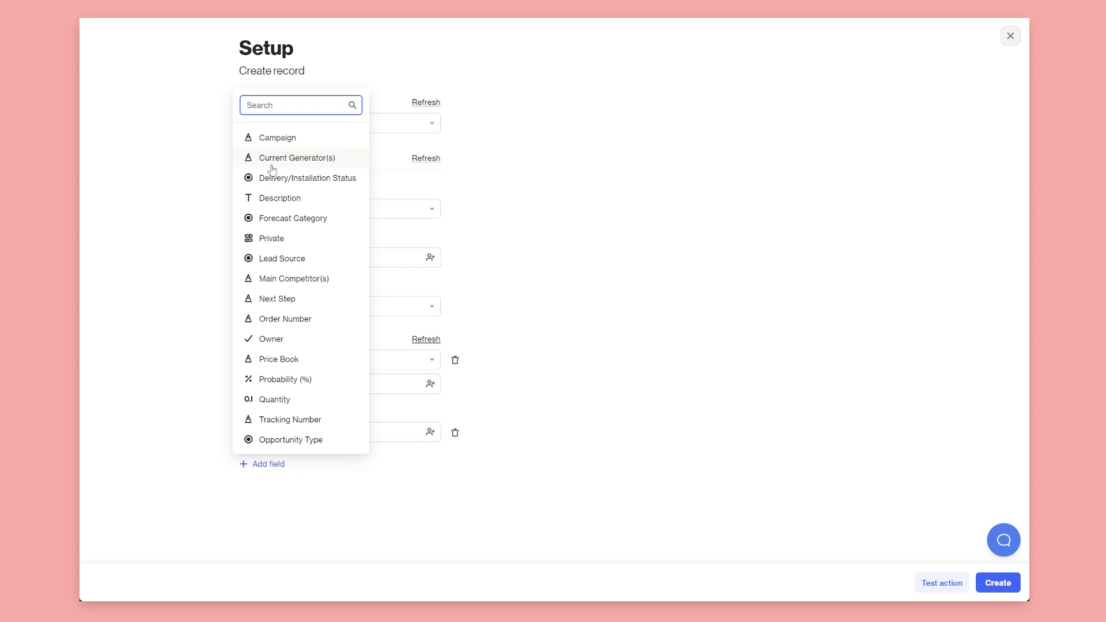
{"action": "left_click", "coordinate": [276, 339]}
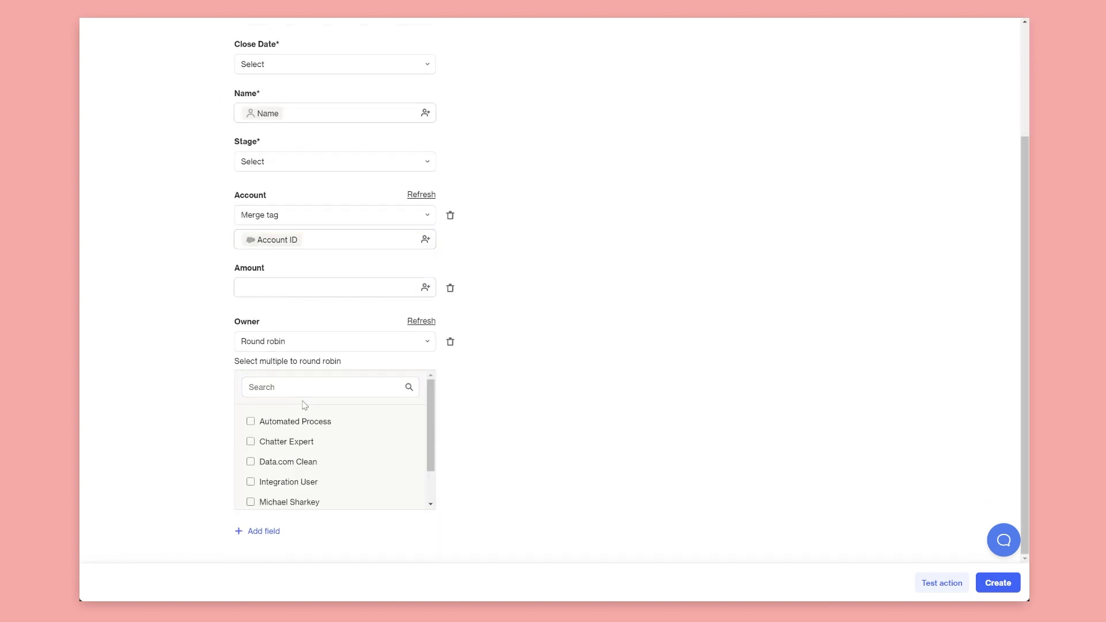
{"action": "scroll", "coordinate": [303, 417], "scroll_direction": "down", "scroll_amount": 2}
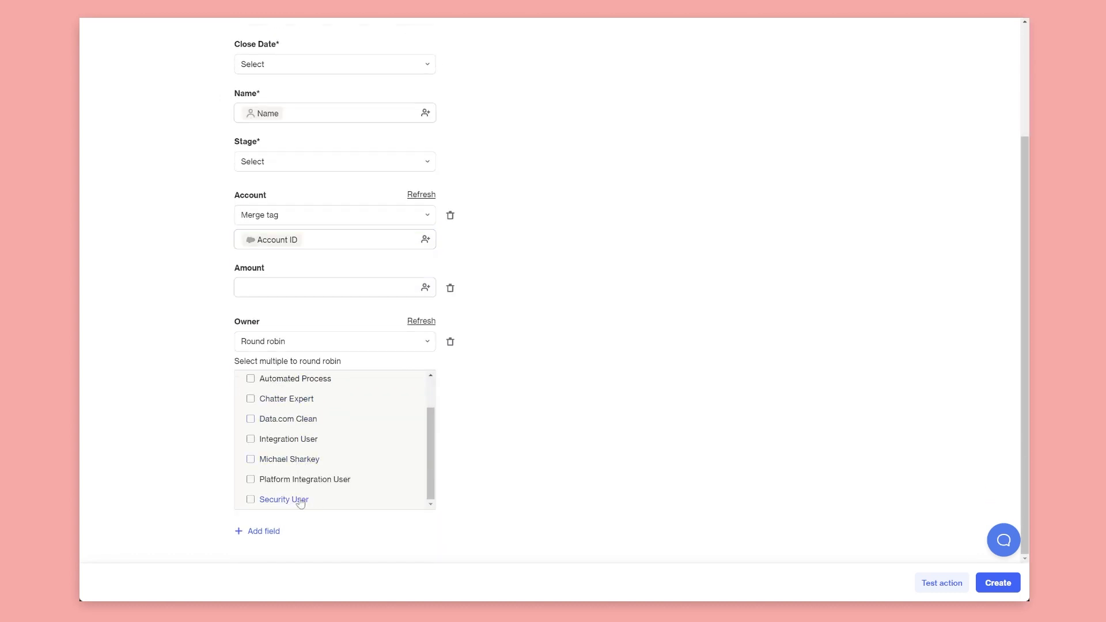
{"action": "scroll", "coordinate": [288, 456], "scroll_direction": "up", "scroll_amount": 2}
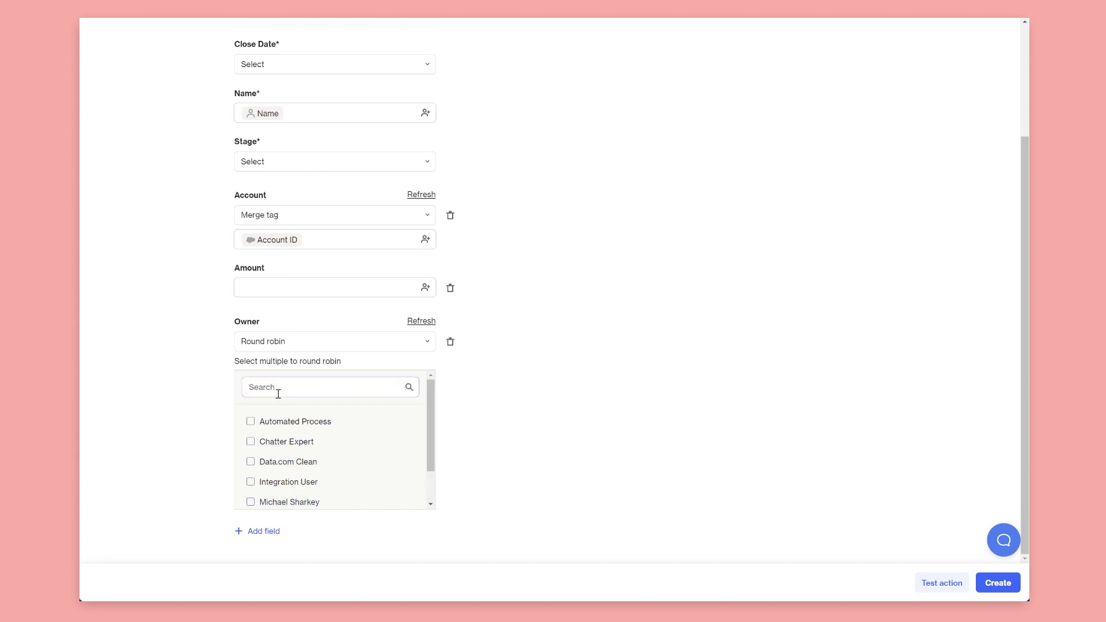
{"action": "scroll", "coordinate": [280, 406], "scroll_direction": "down", "scroll_amount": 2}
{"action": "left_click", "coordinate": [279, 459]}
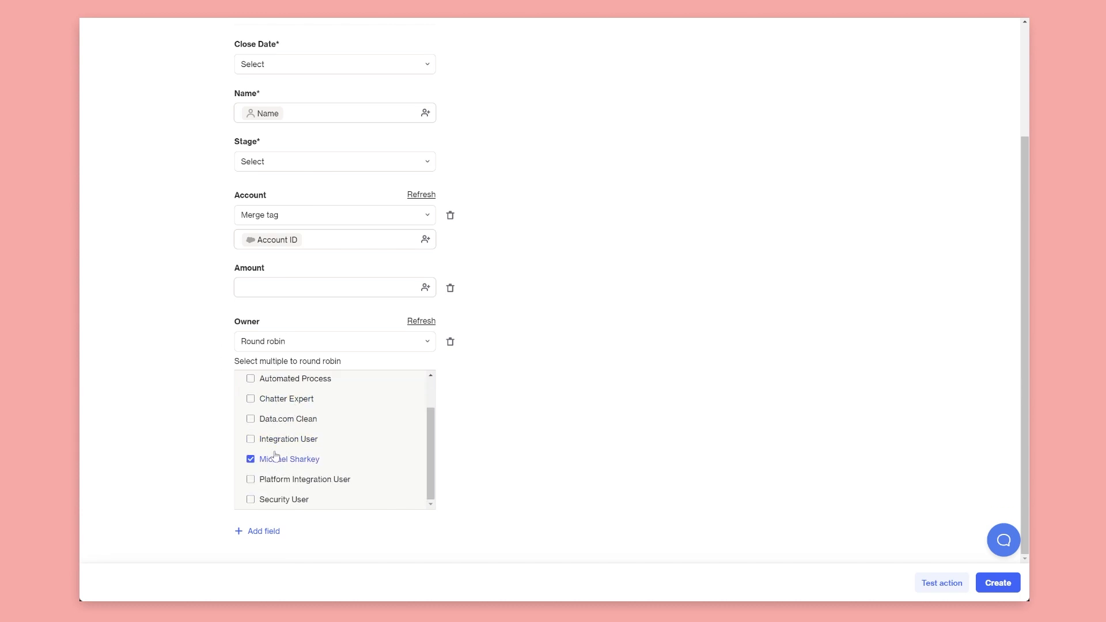
{"action": "left_click", "coordinate": [277, 439]}
{"action": "left_click", "coordinate": [276, 424]}
{"action": "left_click", "coordinate": [279, 400]}
{"action": "scroll", "coordinate": [346, 450], "scroll_direction": "up", "scroll_amount": 2}
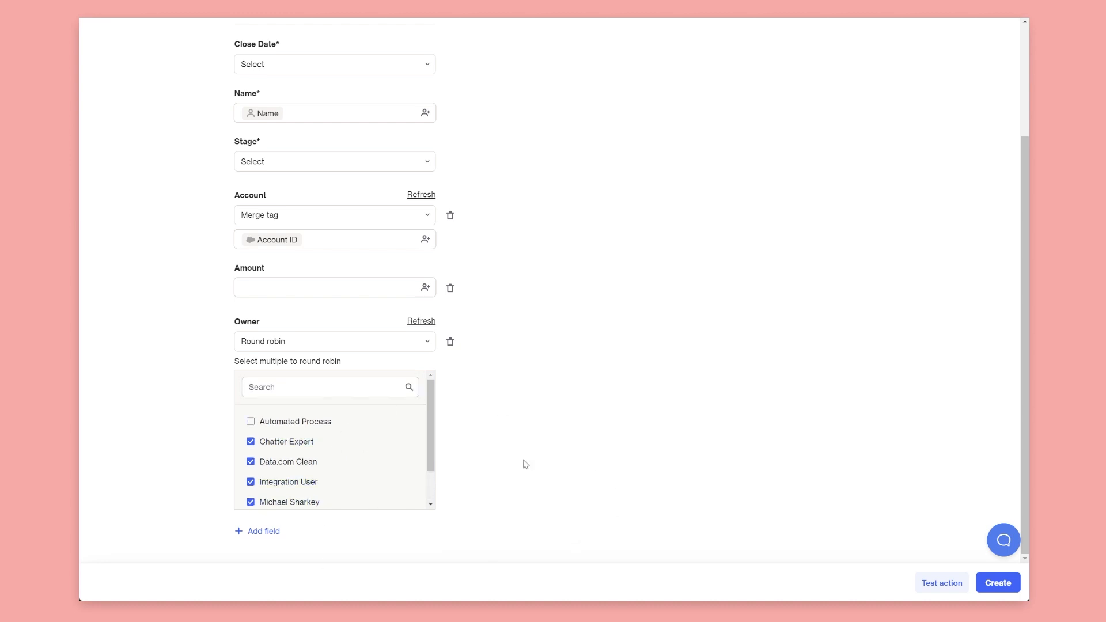
{"action": "scroll", "coordinate": [564, 444], "scroll_direction": "up", "scroll_amount": 3}
{"action": "scroll", "coordinate": [555, 447], "scroll_direction": "down", "scroll_amount": 3}
Close the Create record setup and pan the journey canvas to the car loan split's lower branch
{"action": "scroll", "coordinate": [882, 479], "scroll_direction": "up", "scroll_amount": 3}
{"action": "scroll", "coordinate": [611, 393], "scroll_direction": "down", "scroll_amount": 3}
{"action": "scroll", "coordinate": [603, 392], "scroll_direction": "up", "scroll_amount": 3}
{"action": "left_click", "coordinate": [1002, 36]}
{"action": "left_click_drag", "start_coordinate": [351, 458], "coordinate": [160, 402]}
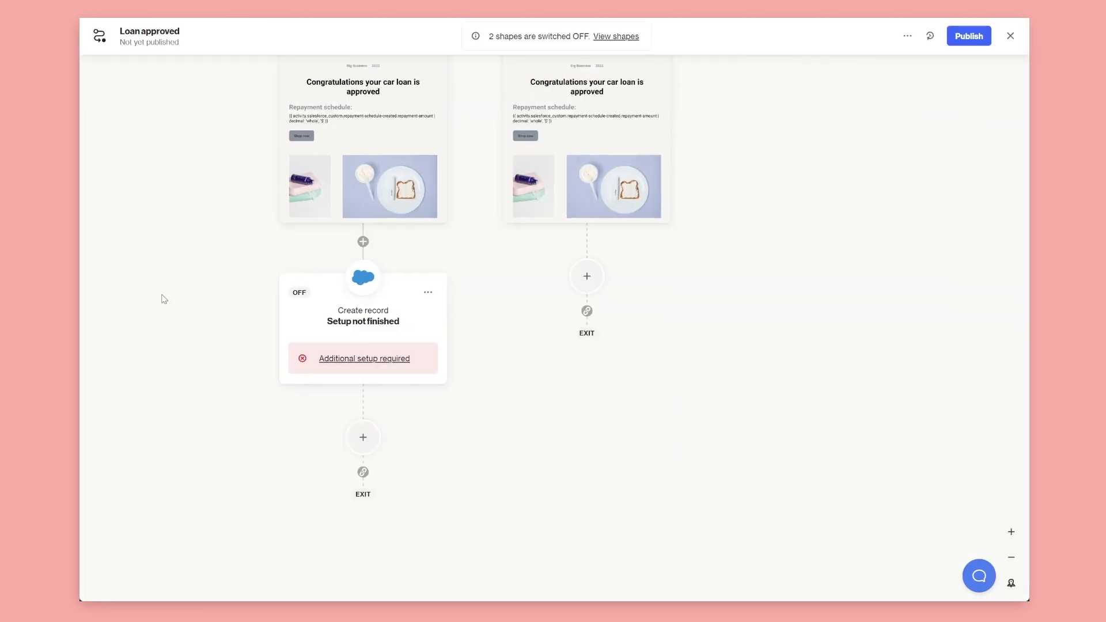
{"action": "left_click_drag", "start_coordinate": [162, 295], "coordinate": [179, 469]}
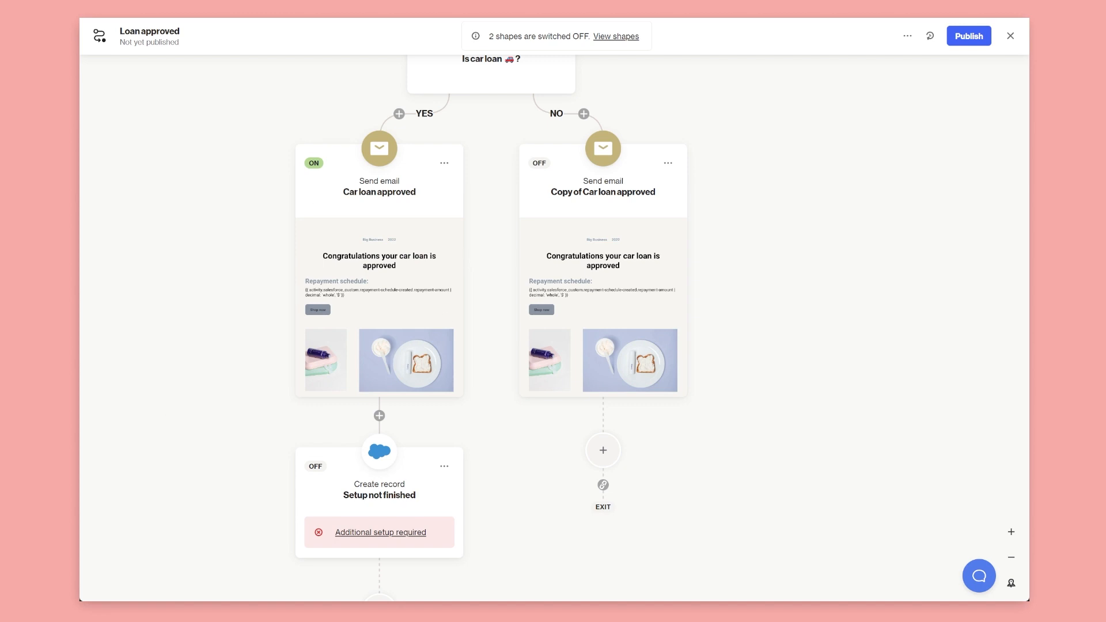
{"action": "scroll", "coordinate": [144, 435], "scroll_direction": "down", "scroll_amount": 5}
{"action": "left_click_drag", "start_coordinate": [192, 466], "coordinate": [294, 396]}
{"action": "scroll", "coordinate": [285, 378], "scroll_direction": "up", "scroll_amount": 5}
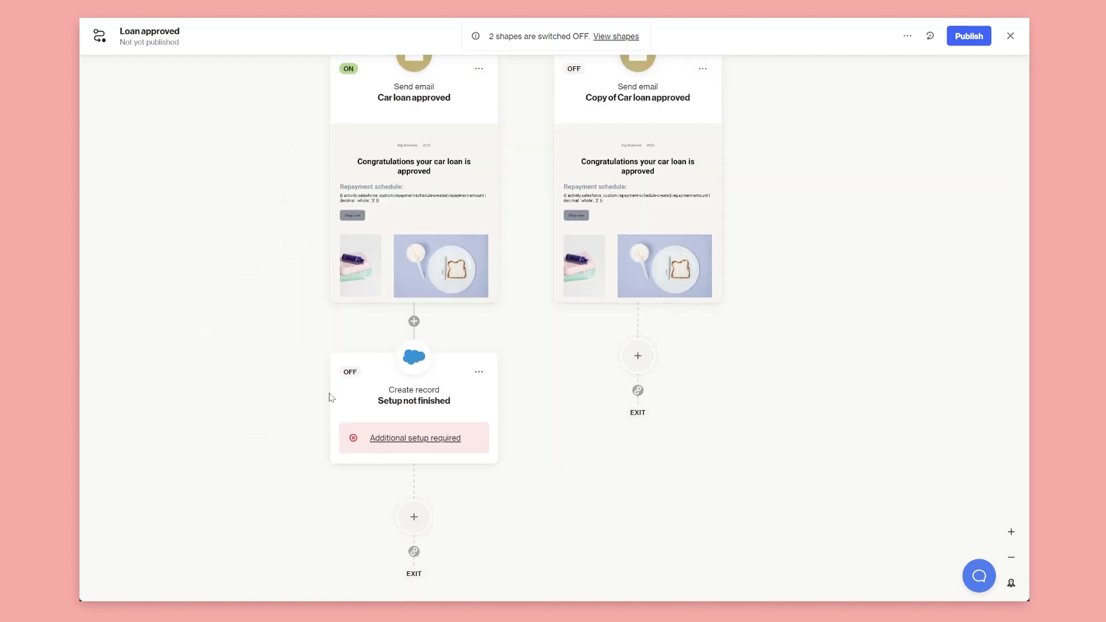
Browse the action steps available below Create record, then dismiss the list without adding one
{"action": "left_click", "coordinate": [416, 519]}
{"action": "left_click", "coordinate": [208, 392]}
{"action": "scroll", "coordinate": [207, 438], "scroll_direction": "down", "scroll_amount": 4}
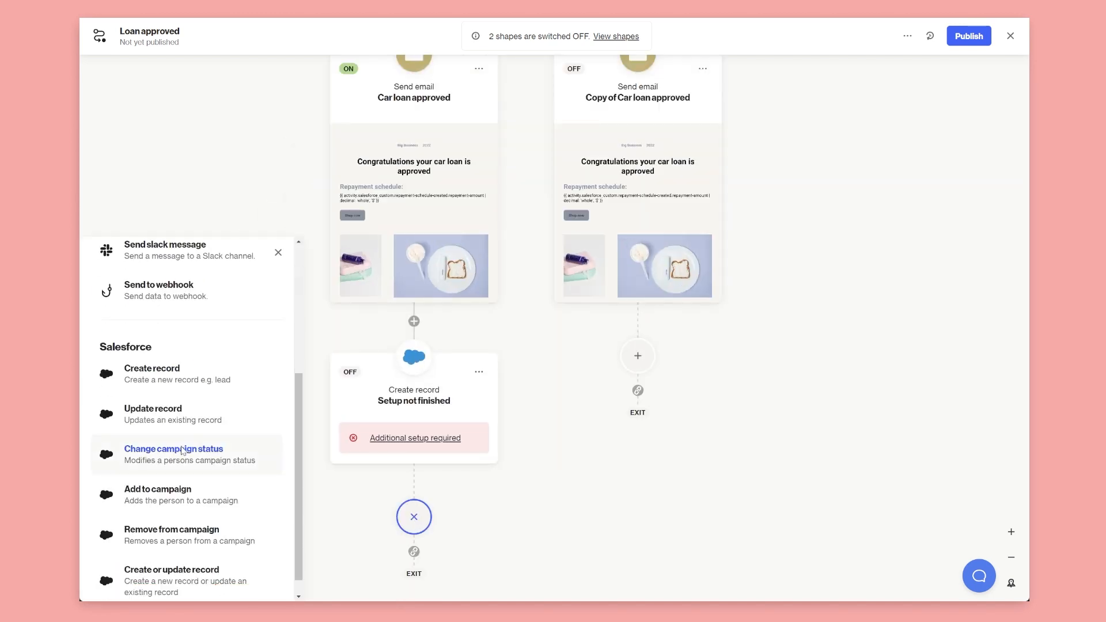
{"action": "scroll", "coordinate": [215, 483], "scroll_direction": "down", "scroll_amount": 1}
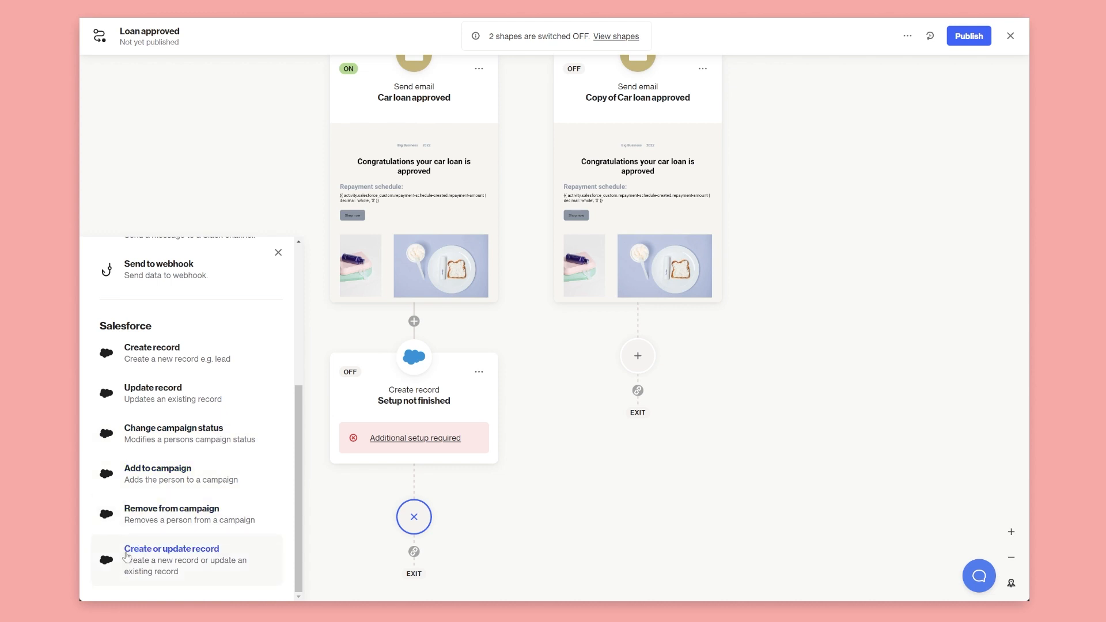
{"action": "left_click_drag", "start_coordinate": [560, 486], "coordinate": [563, 486]}
{"action": "left_click", "coordinate": [280, 254]}
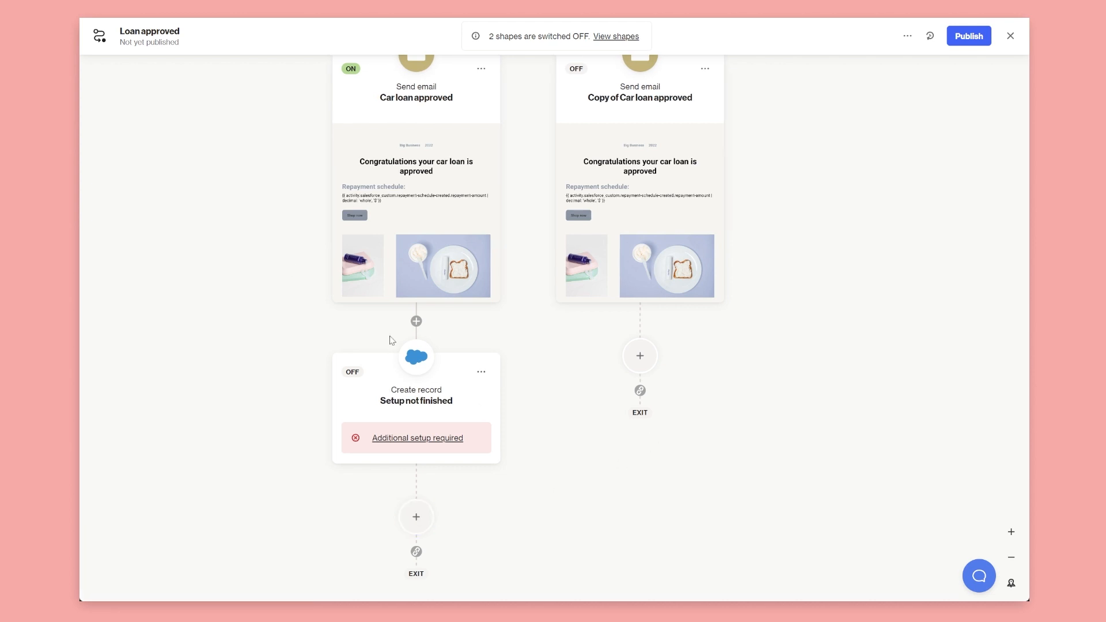
Bring the email steps into view, then exit the journey editor to its overview
{"action": "scroll", "coordinate": [570, 476], "scroll_direction": "up", "scroll_amount": 2}
{"action": "scroll", "coordinate": [640, 271], "scroll_direction": "up", "scroll_amount": 2}
{"action": "scroll", "coordinate": [640, 272], "scroll_direction": "down", "scroll_amount": 5}
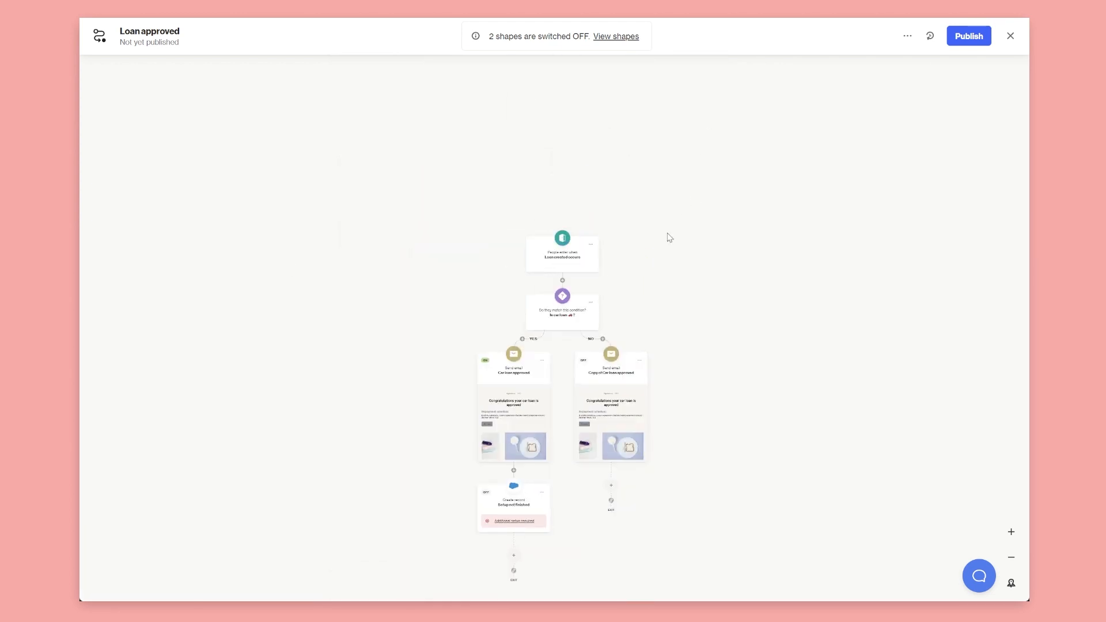
{"action": "scroll", "coordinate": [607, 271], "scroll_direction": "up", "scroll_amount": 5}
{"action": "left_click_drag", "start_coordinate": [569, 537], "coordinate": [607, 391]}
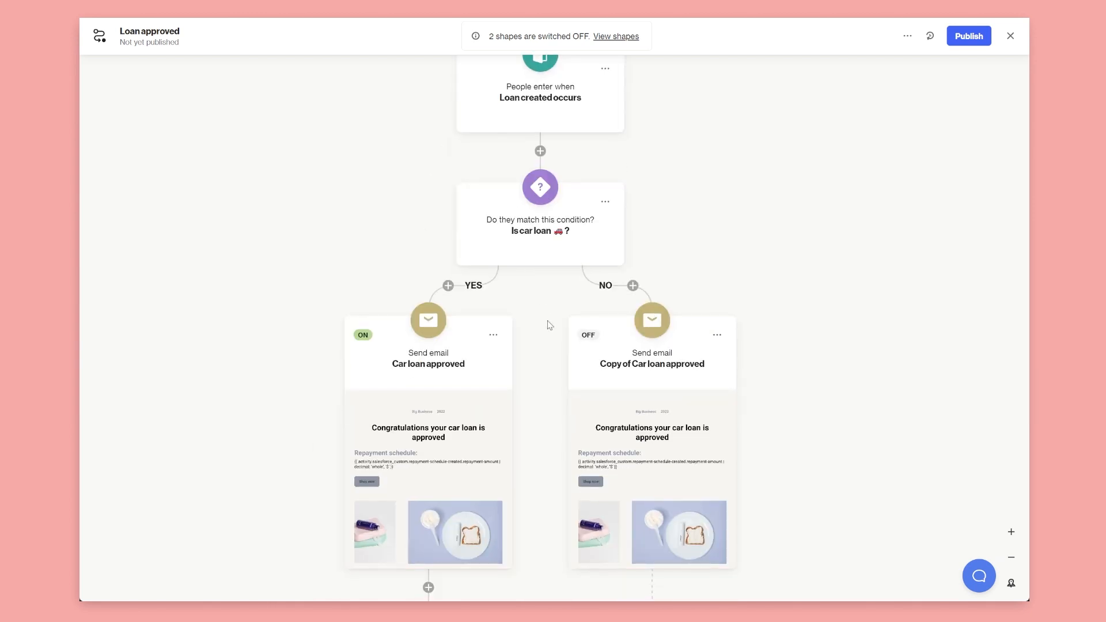
{"action": "left_click", "coordinate": [1012, 35]}
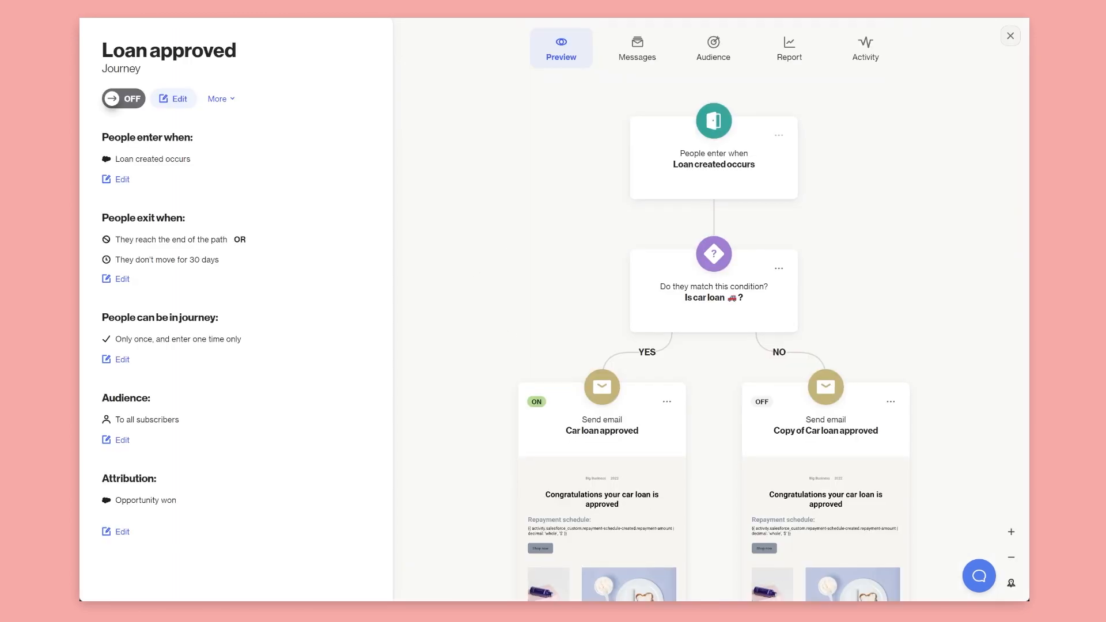
Leave the journey overview and start a from-scratch Column chart report in Reports, advancing to Setup
{"action": "left_click", "coordinate": [1009, 35]}
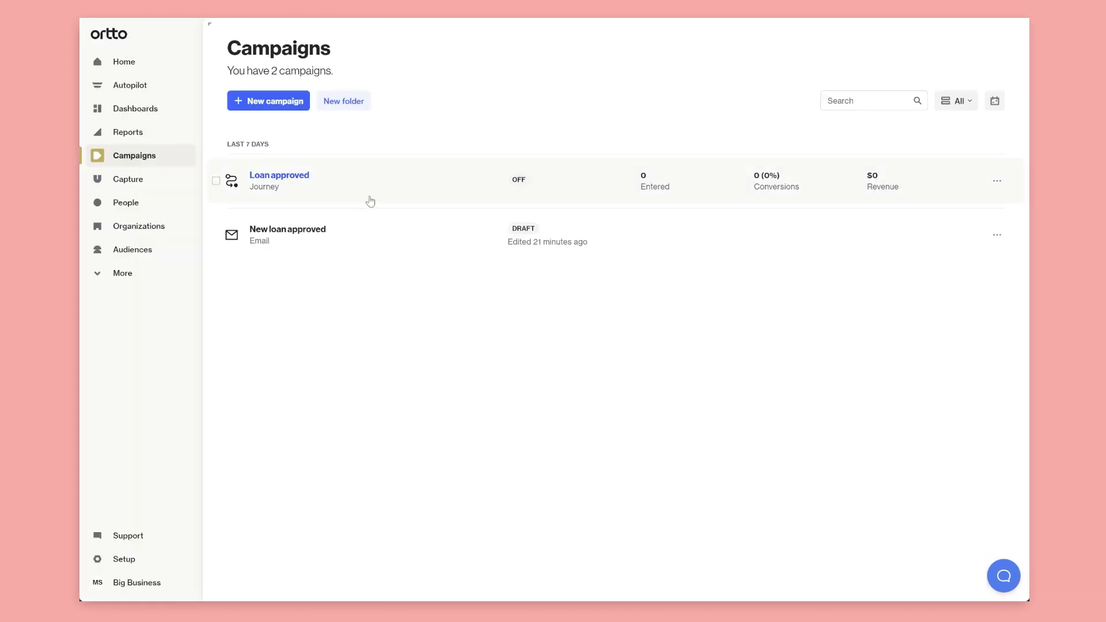
{"action": "left_click", "coordinate": [122, 132]}
{"action": "left_click", "coordinate": [282, 106]}
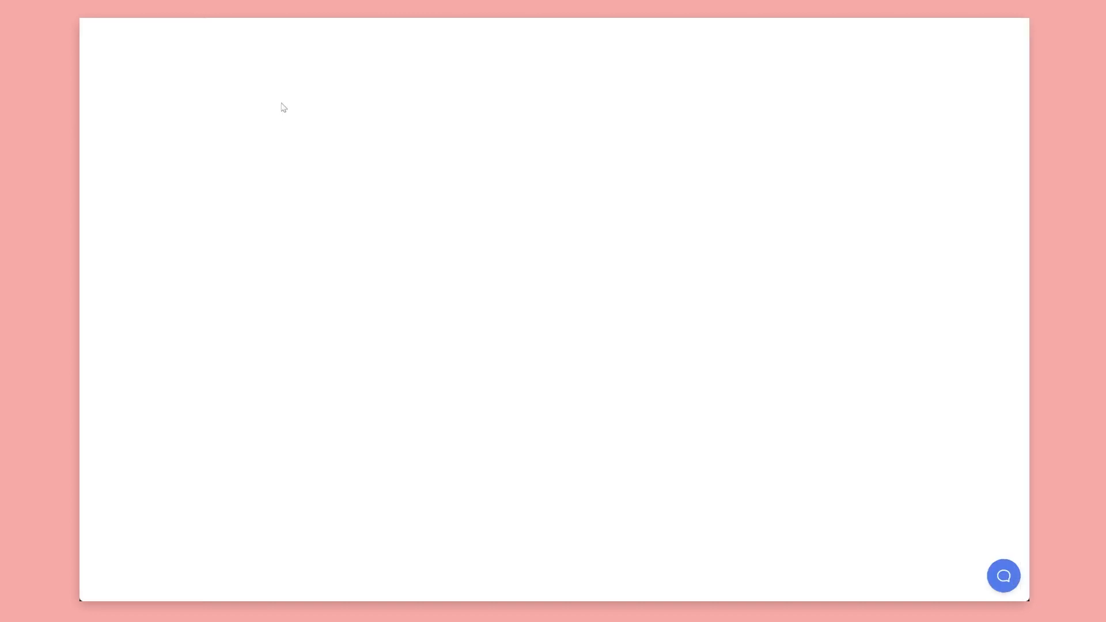
{"action": "left_click", "coordinate": [325, 163]}
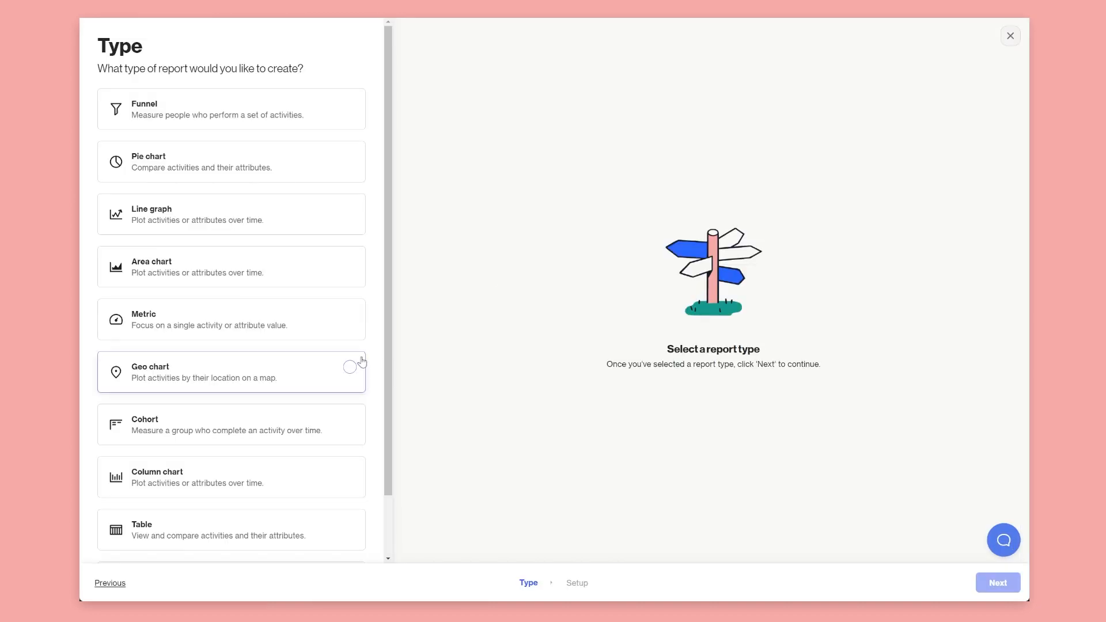
{"action": "scroll", "coordinate": [257, 346], "scroll_direction": "down", "scroll_amount": 1}
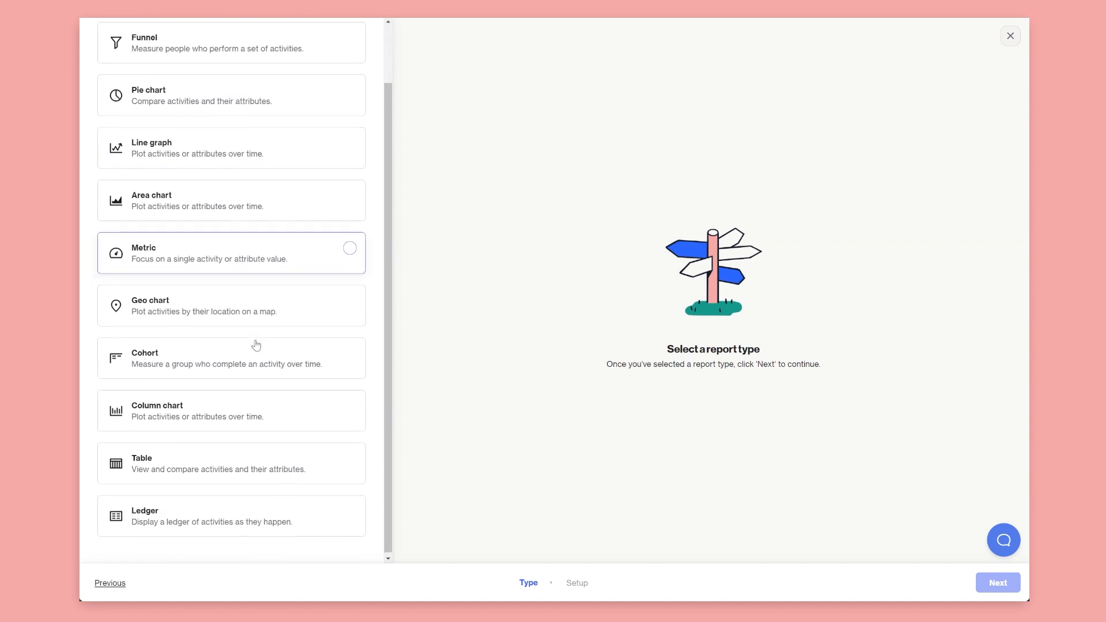
{"action": "left_click", "coordinate": [190, 404]}
{"action": "left_click", "coordinate": [998, 582]}
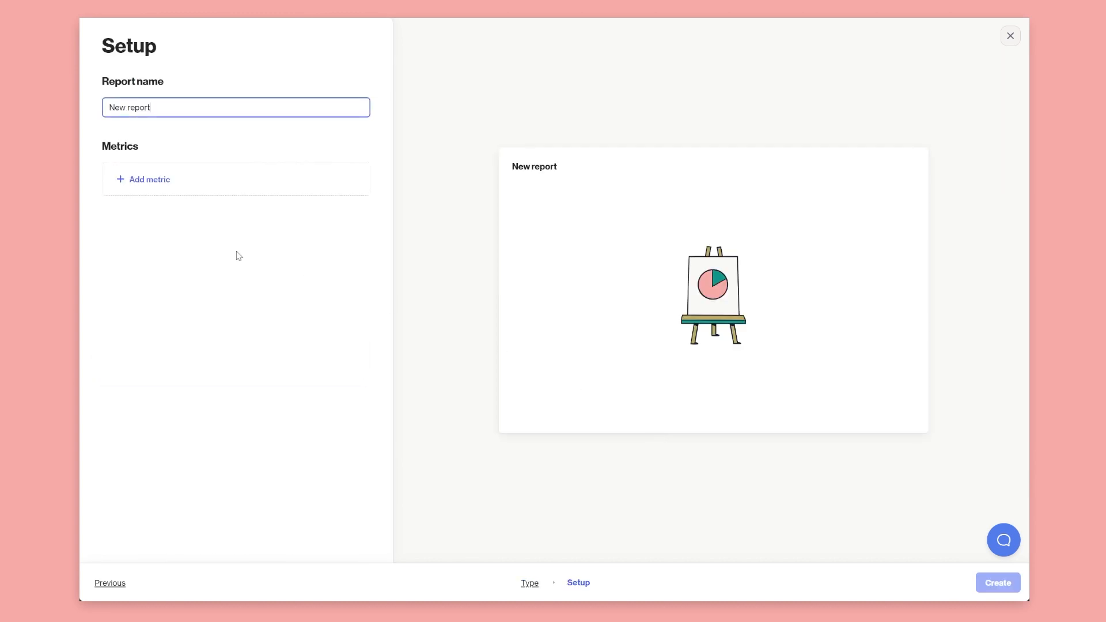
Add Loan created as the column chart's metric
{"action": "left_click", "coordinate": [202, 184]}
{"action": "type", "text": "loan"}
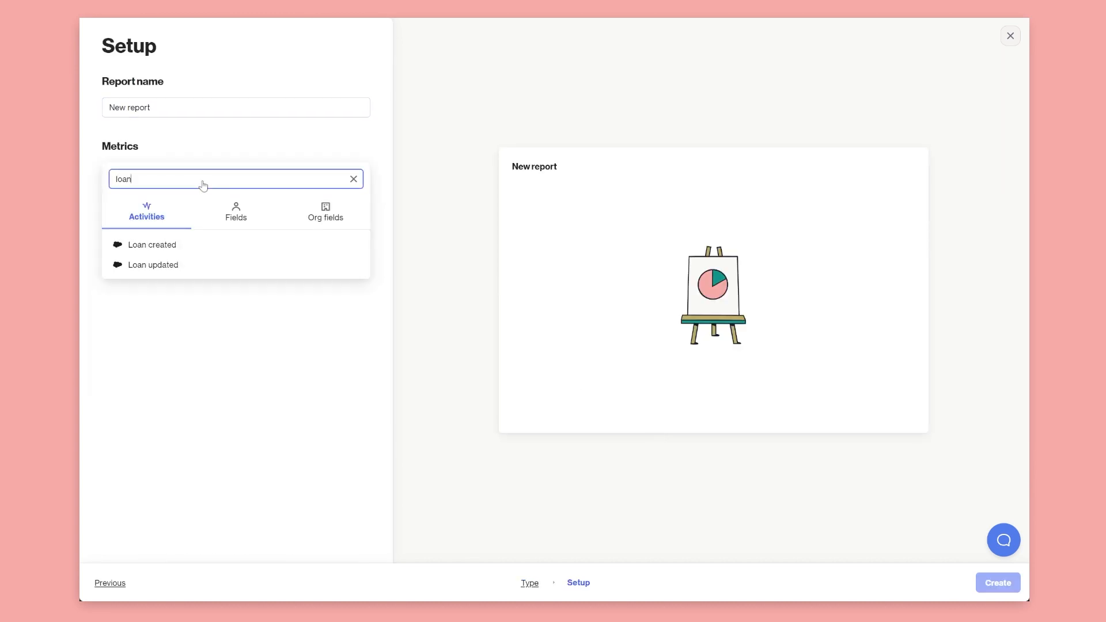
{"action": "left_click", "coordinate": [186, 254]}
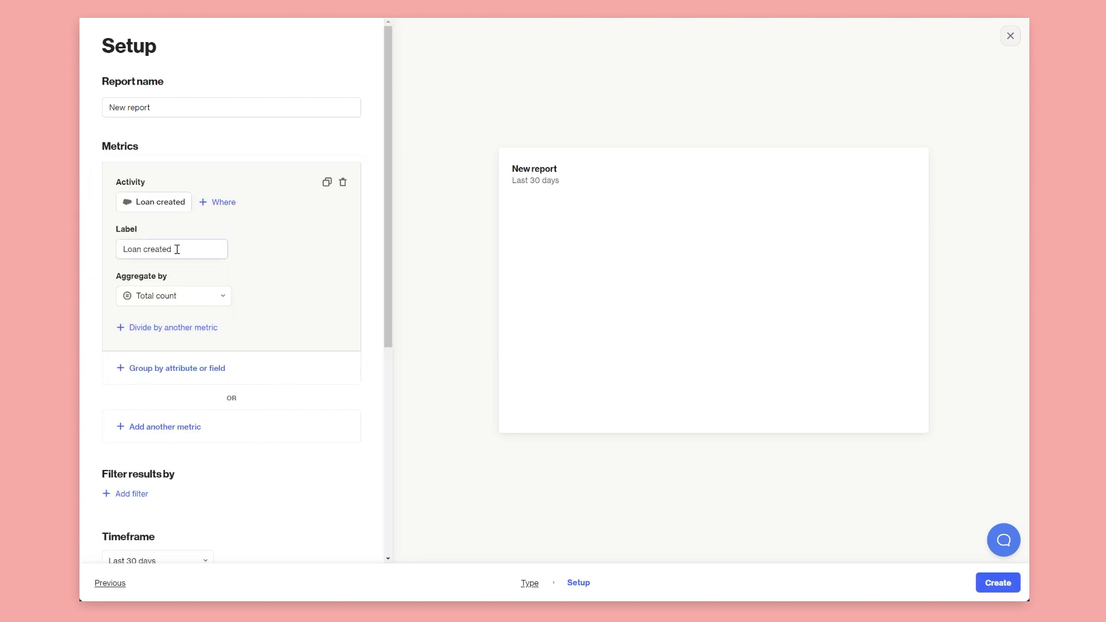
Add Opportunity created as a second metric, delete it, then close the report setup
{"action": "left_click", "coordinate": [204, 438]}
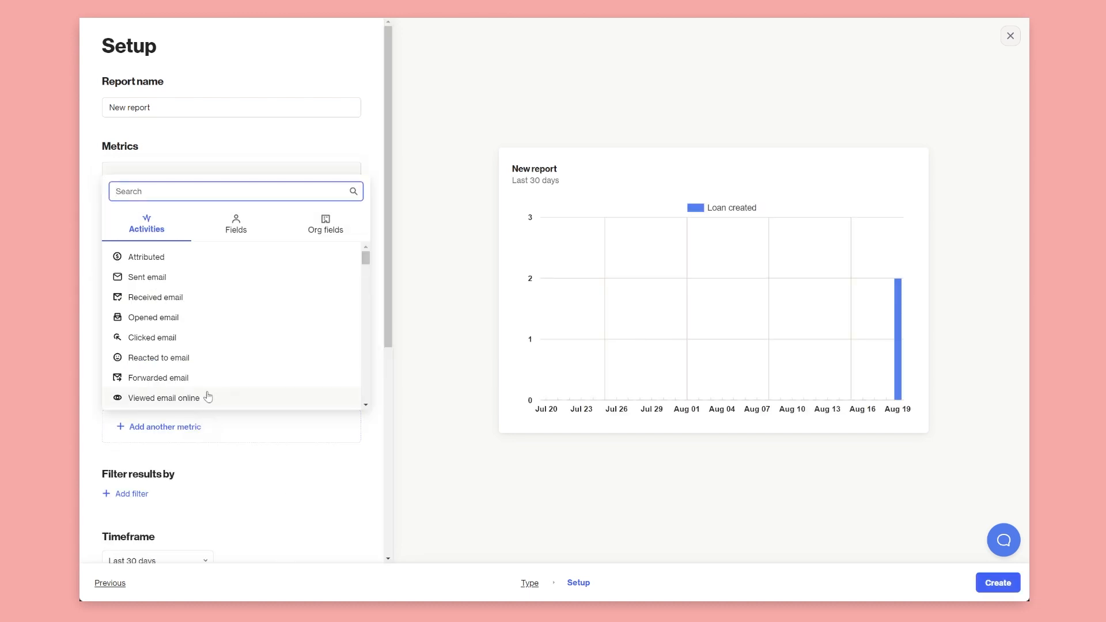
{"action": "type", "text": "opp"}
{"action": "left_click", "coordinate": [212, 259]}
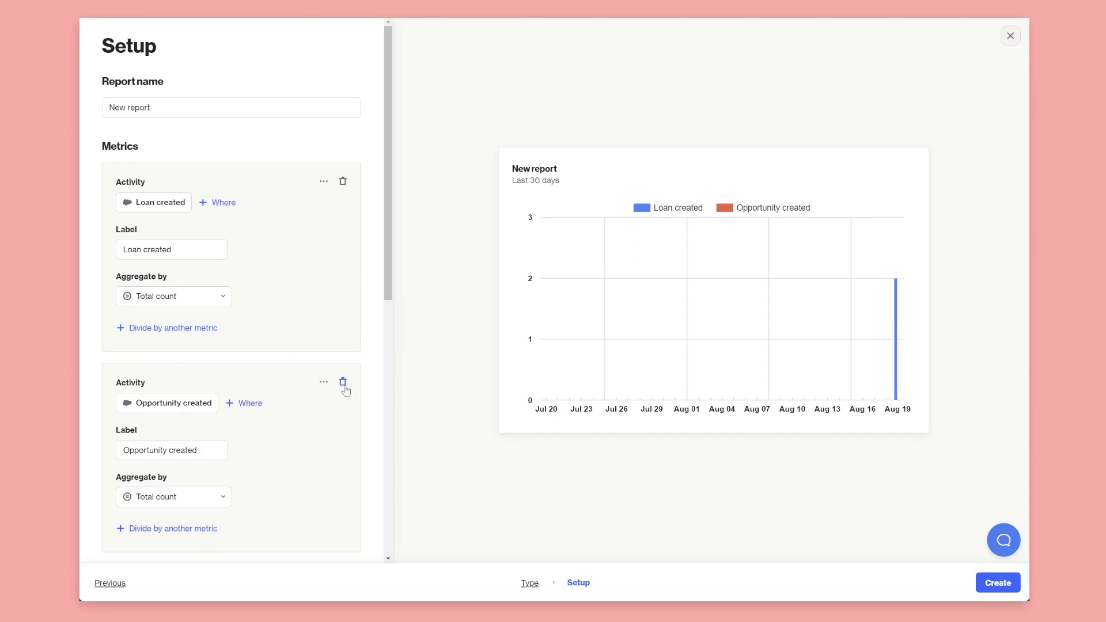
{"action": "left_click", "coordinate": [343, 383]}
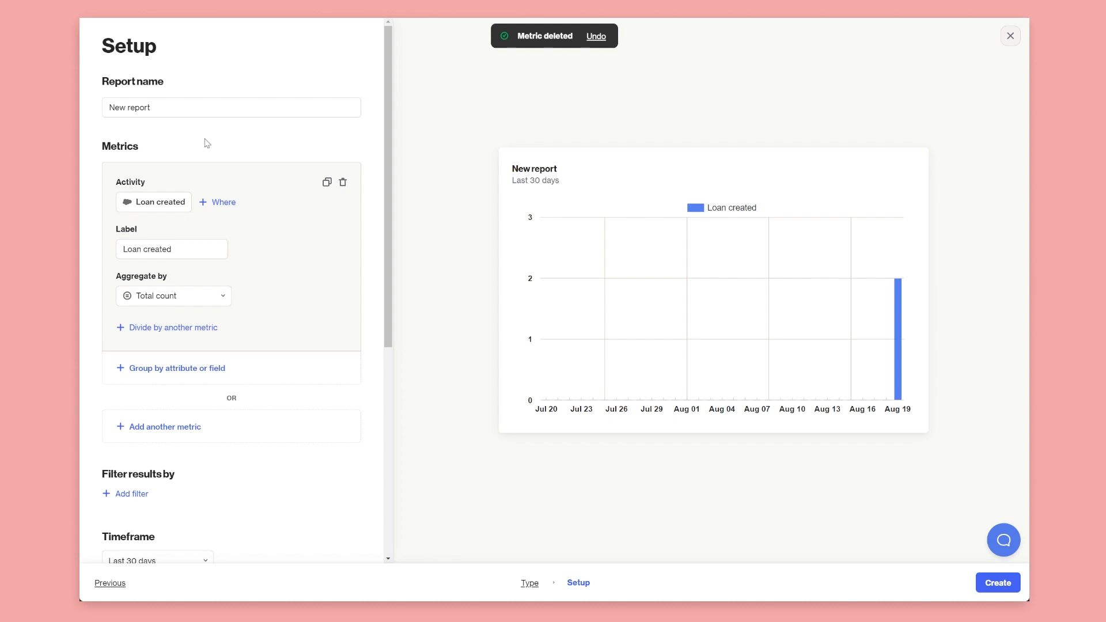
{"action": "left_click", "coordinate": [1011, 36]}
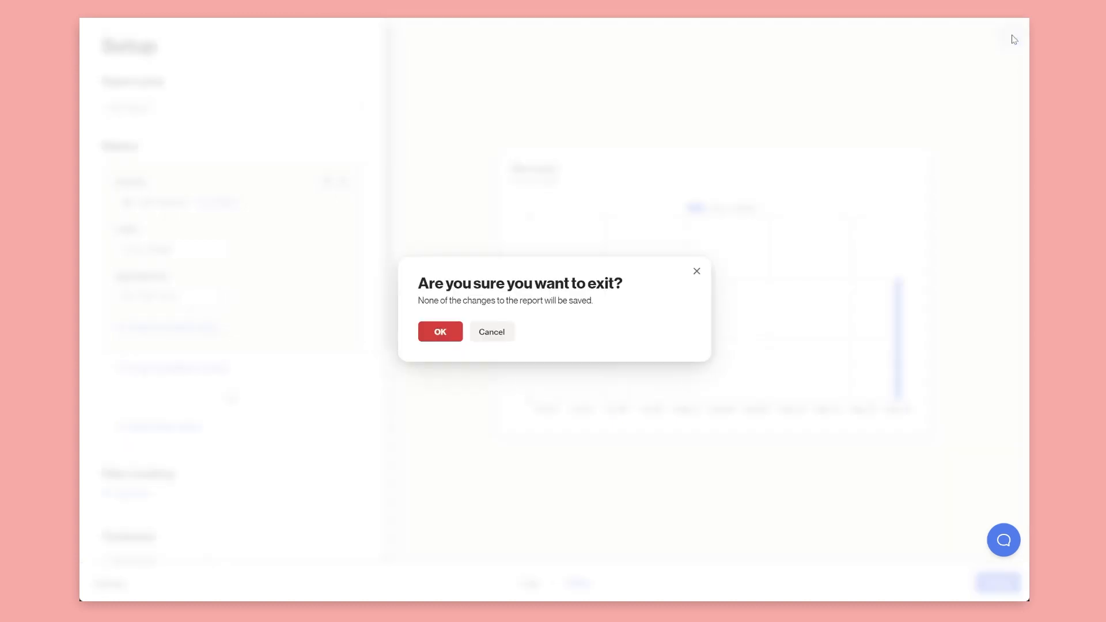
Discard the column chart and start a new from-scratch Funnel report at its Setup step
{"action": "left_click", "coordinate": [444, 333]}
{"action": "left_click", "coordinate": [257, 101]}
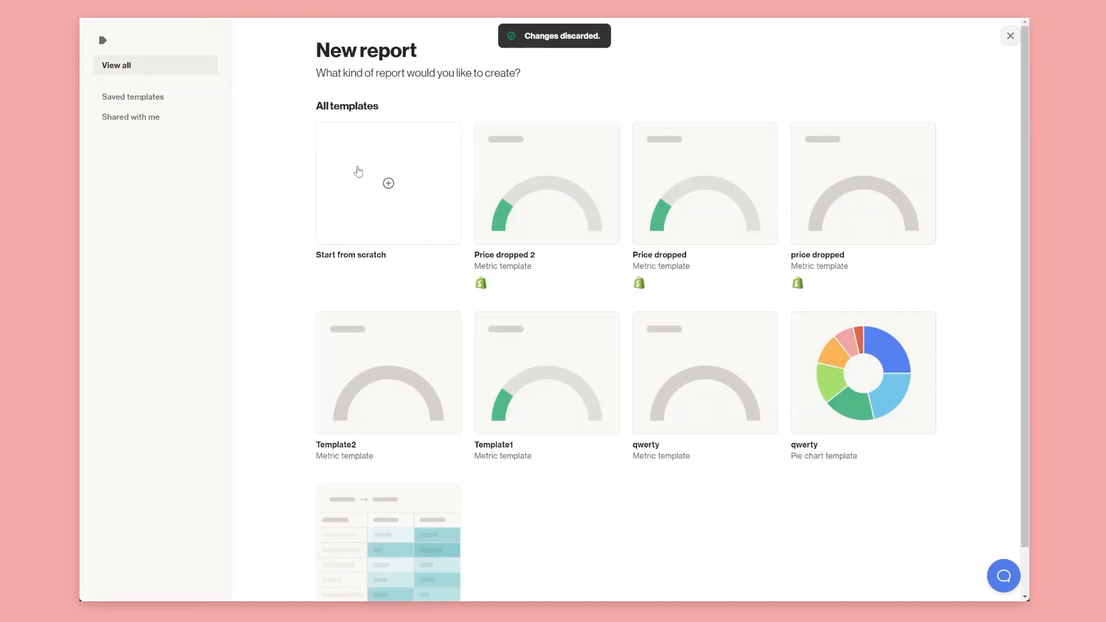
{"action": "left_click", "coordinate": [358, 173]}
{"action": "left_click", "coordinate": [232, 109]}
{"action": "left_click", "coordinate": [998, 583]}
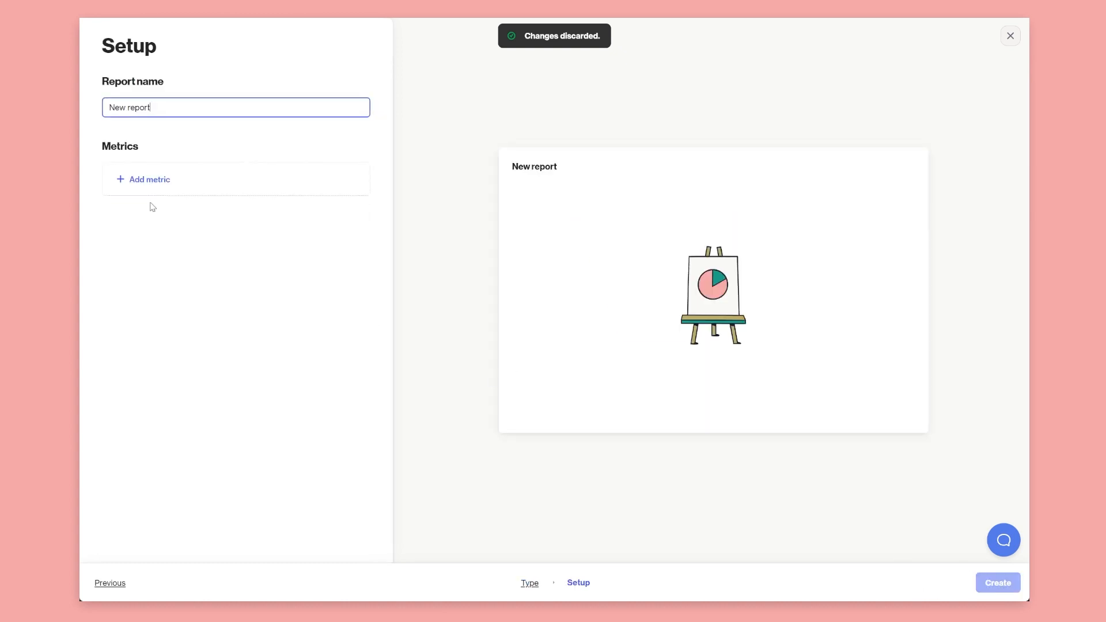
Add Loan created and Repayment schedule created as the funnel's metrics
{"action": "left_click", "coordinate": [166, 190]}
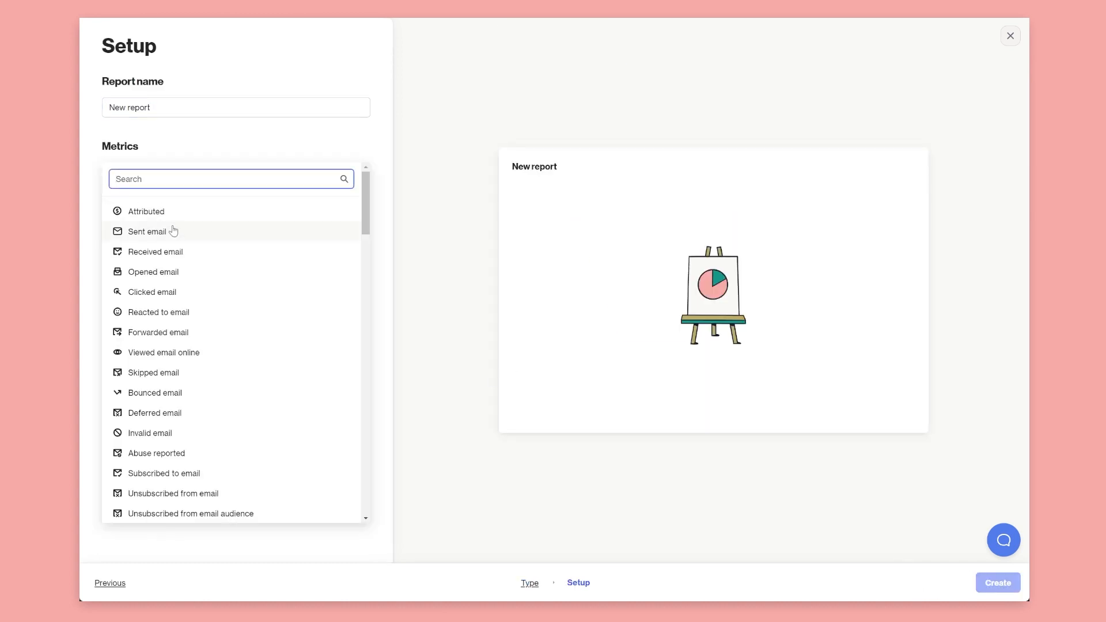
{"action": "type", "text": "web"}
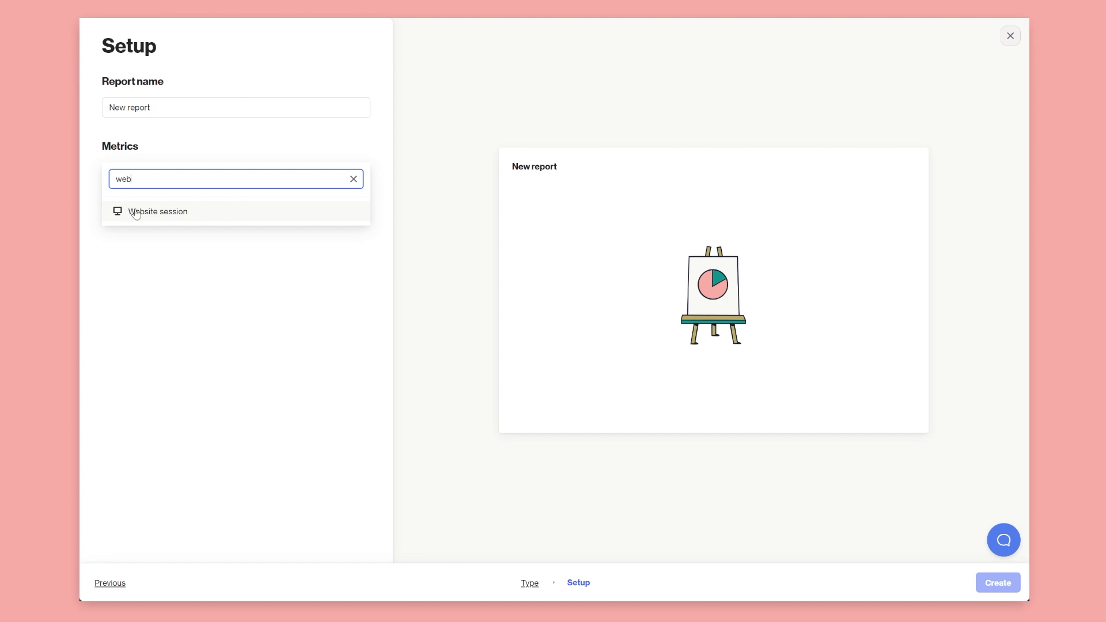
{"action": "left_click", "coordinate": [354, 179]}
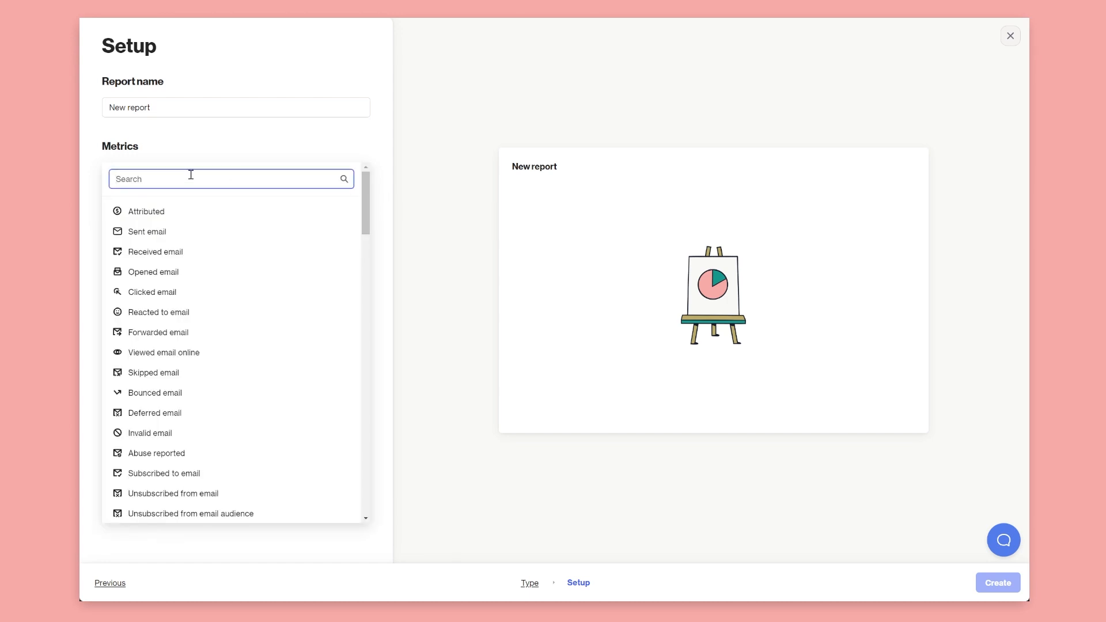
{"action": "type", "text": "loan"}
{"action": "left_click", "coordinate": [183, 211]}
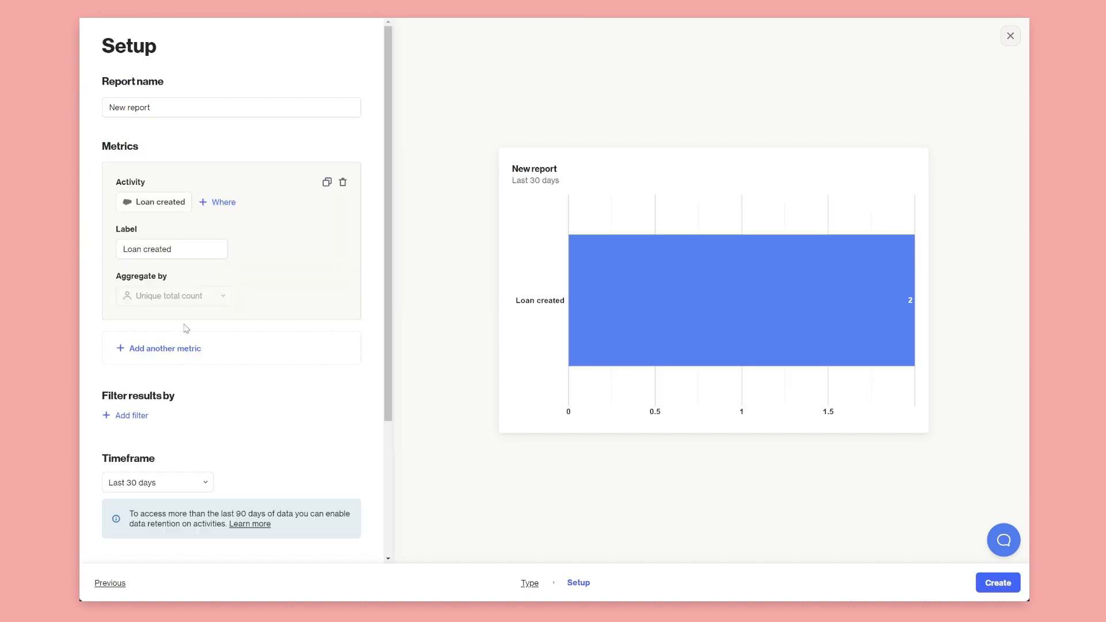
{"action": "left_click", "coordinate": [189, 350]}
{"action": "type", "text": "rep"}
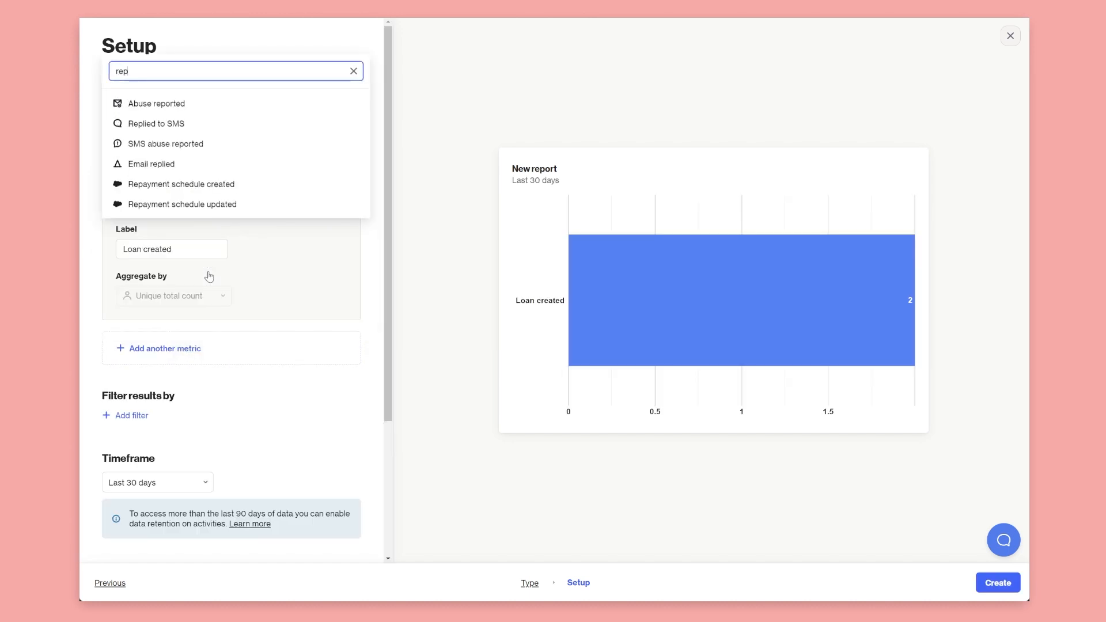
{"action": "left_click", "coordinate": [192, 194]}
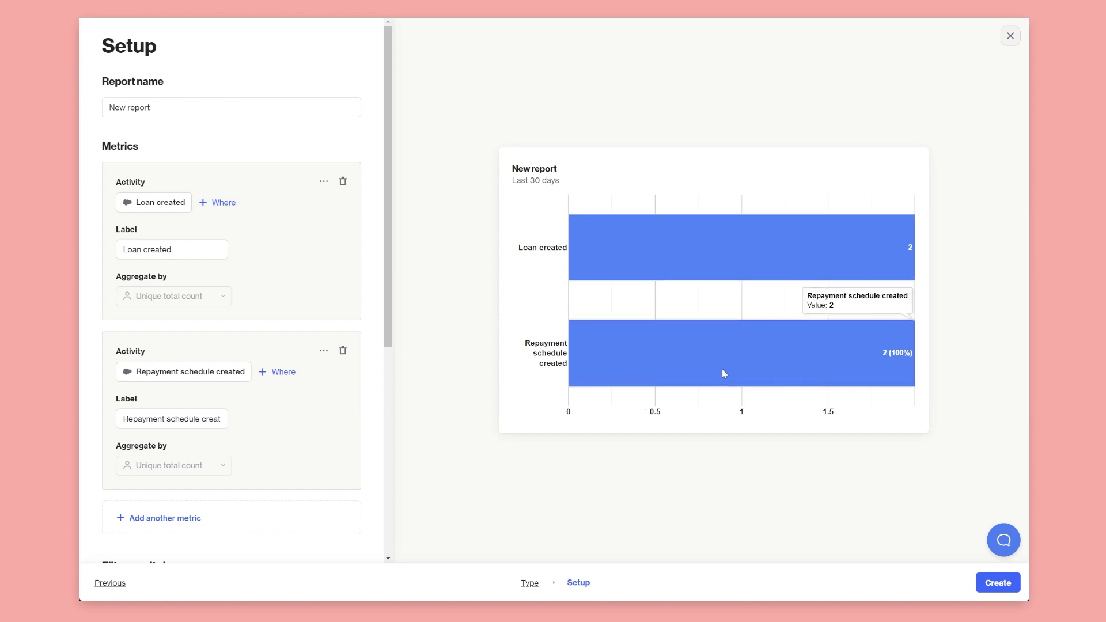
Reorder the funnel so Repayment schedule created comes before Loan created
{"action": "scroll", "coordinate": [229, 308], "scroll_direction": "down", "scroll_amount": 5}
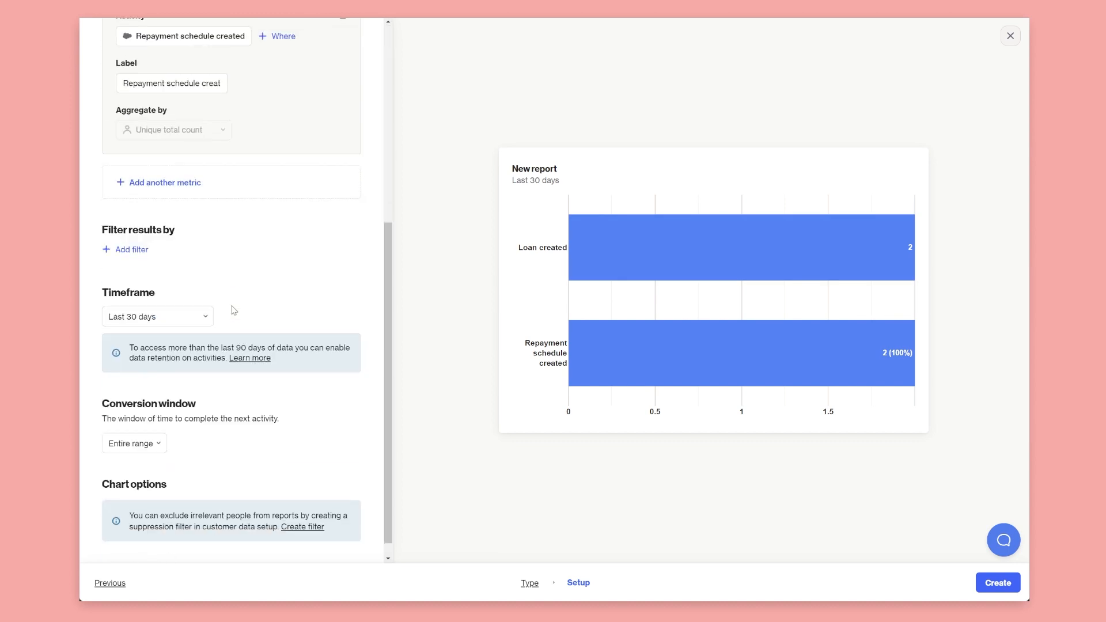
{"action": "scroll", "coordinate": [234, 311], "scroll_direction": "up", "scroll_amount": 4}
{"action": "scroll", "coordinate": [233, 311], "scroll_direction": "up", "scroll_amount": 1}
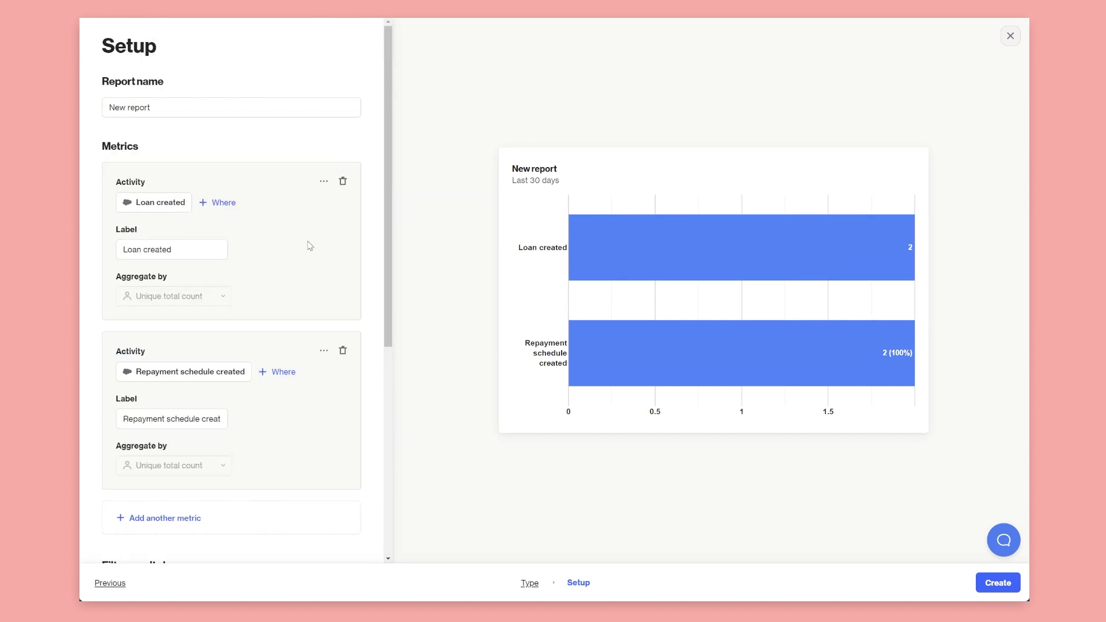
{"action": "left_click", "coordinate": [324, 182]}
{"action": "left_click", "coordinate": [321, 203]}
{"action": "left_click_drag", "start_coordinate": [268, 187], "coordinate": [268, 223]}
{"action": "left_click", "coordinate": [347, 152]}
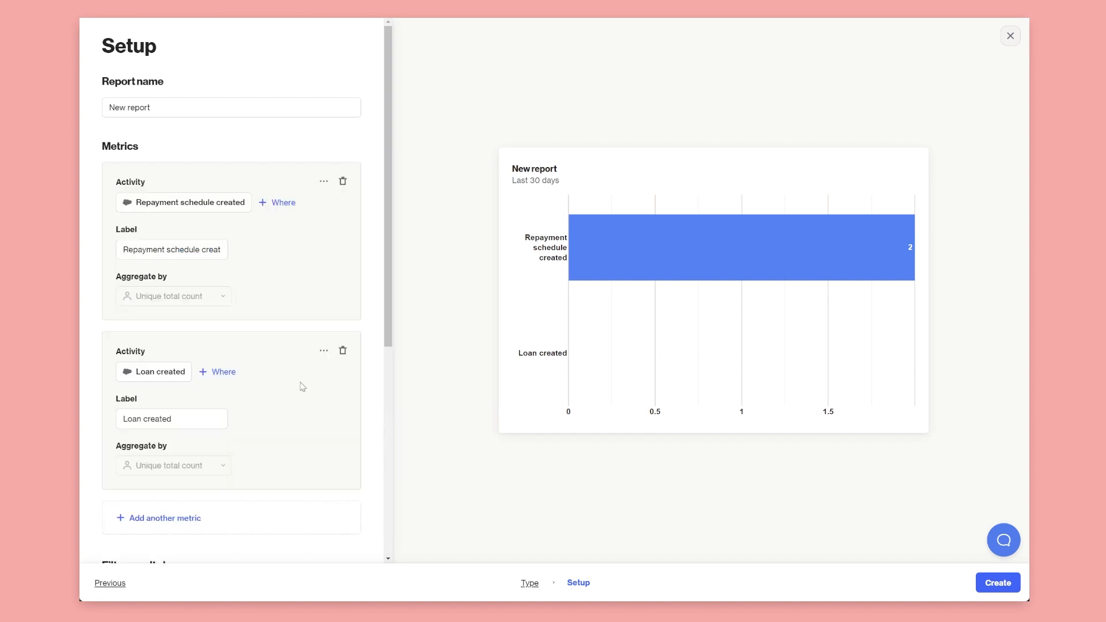
Close the funnel report and discard its changes
{"action": "scroll", "coordinate": [292, 388], "scroll_direction": "down", "scroll_amount": 6}
{"action": "scroll", "coordinate": [288, 391], "scroll_direction": "up", "scroll_amount": 6}
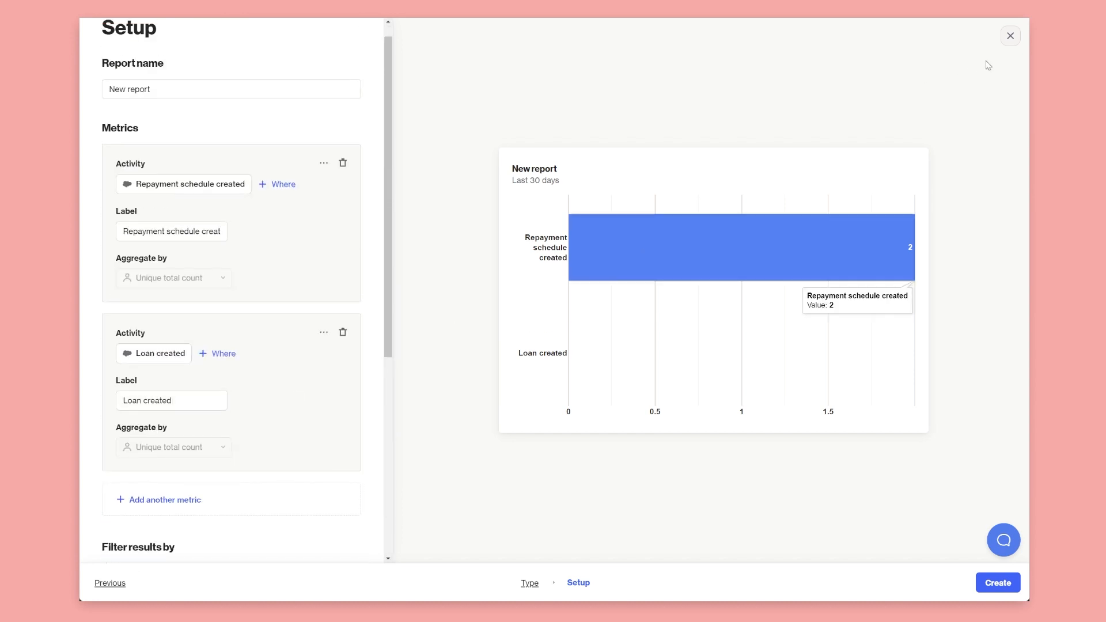
{"action": "left_click", "coordinate": [1010, 37]}
{"action": "left_click", "coordinate": [460, 330]}
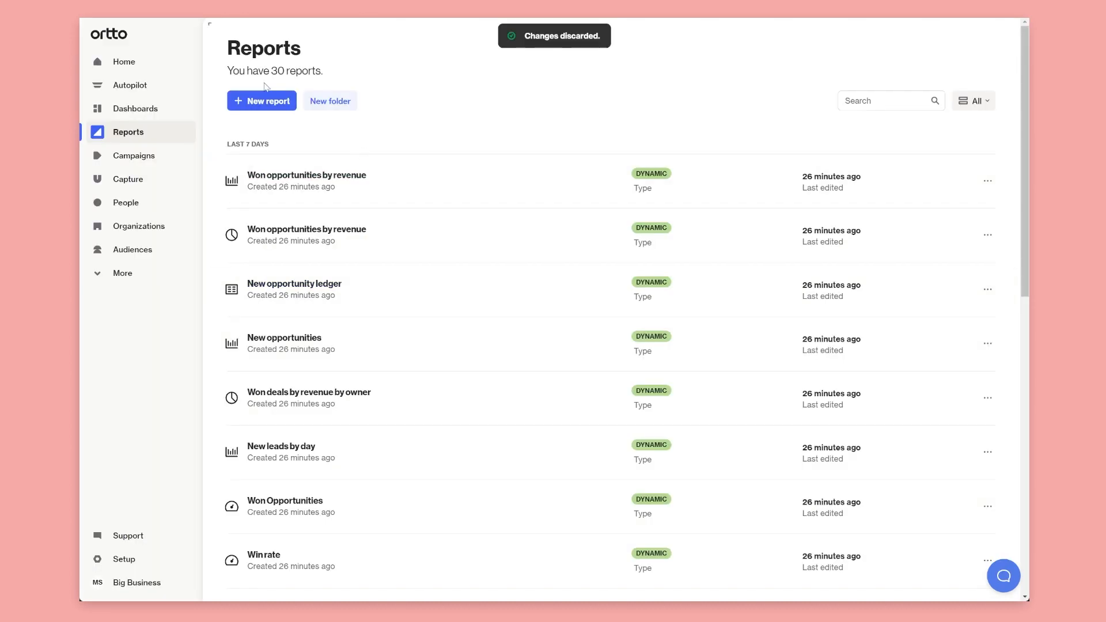
Start a new from-scratch Metric report and advance to its Setup step
{"action": "left_click", "coordinate": [262, 101]}
{"action": "left_click", "coordinate": [366, 262]}
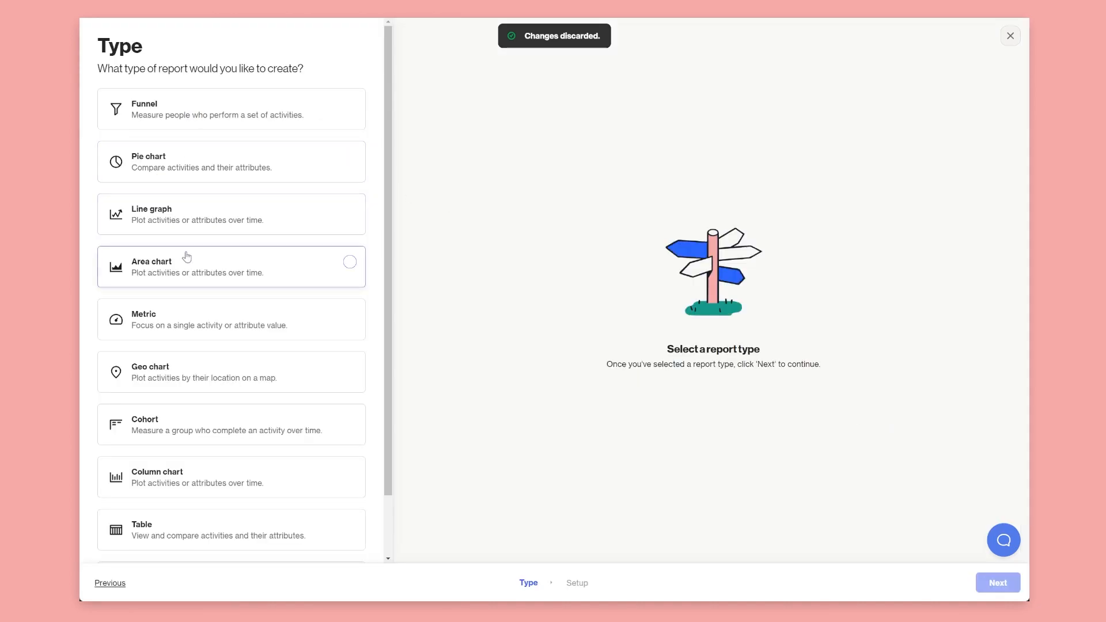
{"action": "left_click", "coordinate": [180, 331]}
{"action": "left_click", "coordinate": [999, 585]}
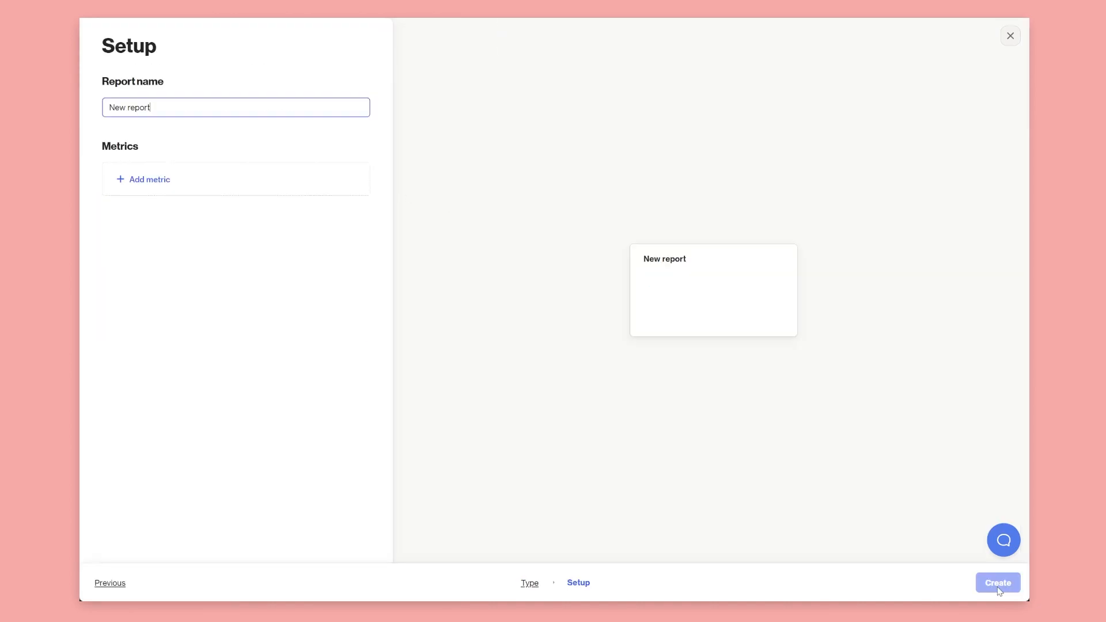
Use Loan created as the metric, aggregated by the sum of Loan amount
{"action": "left_click", "coordinate": [217, 185]}
{"action": "type", "text": "loan"}
{"action": "left_click", "coordinate": [152, 245]}
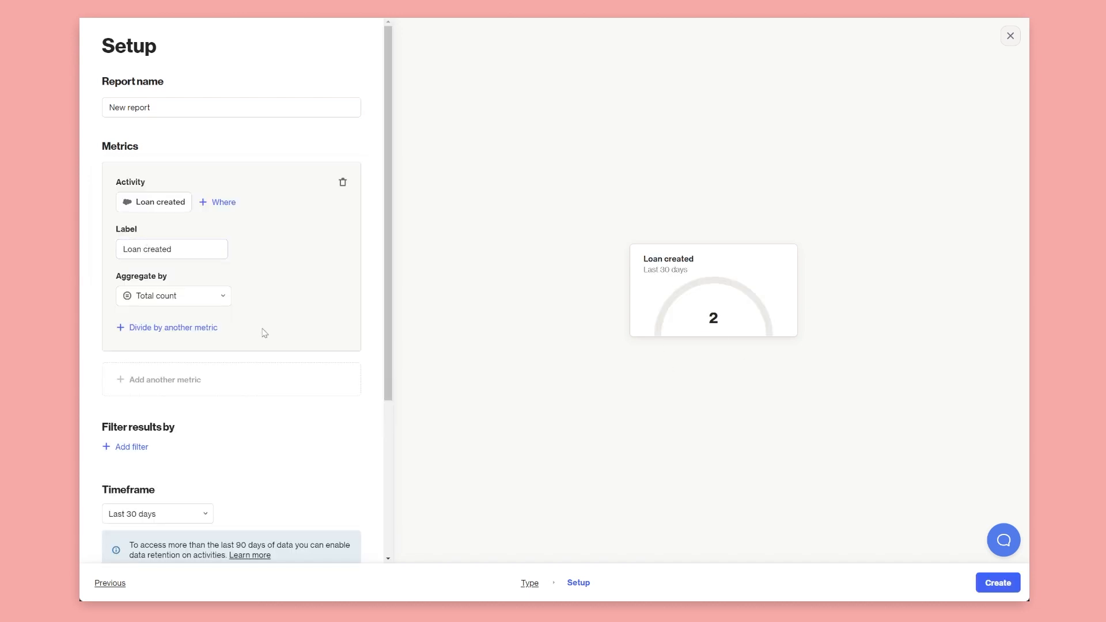
{"action": "left_click", "coordinate": [190, 297]}
{"action": "left_click", "coordinate": [173, 395]}
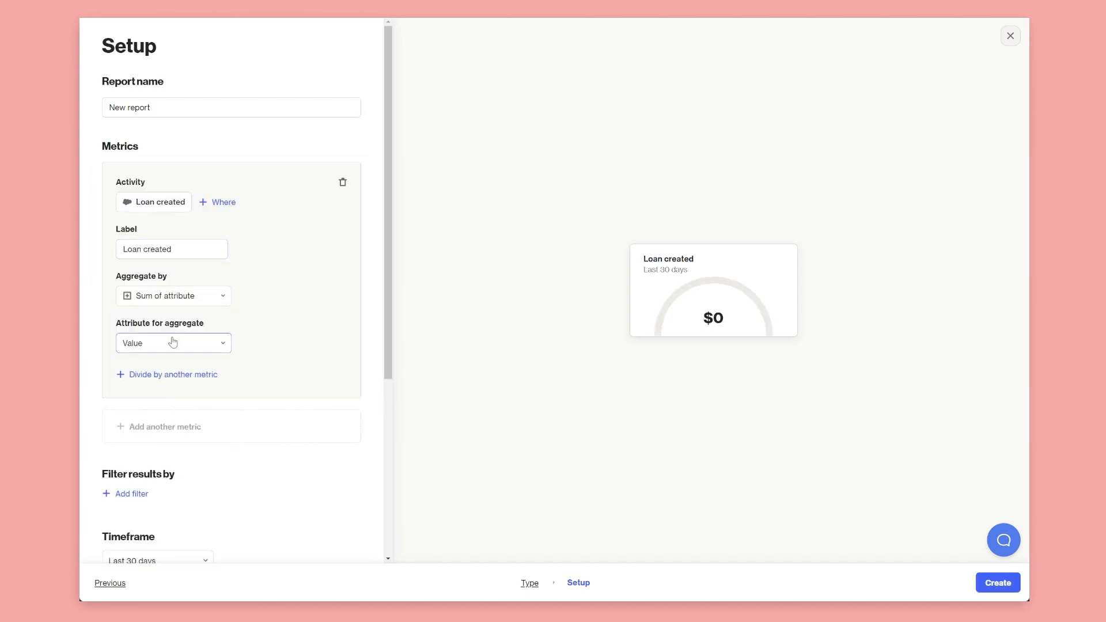
{"action": "left_click", "coordinate": [173, 342]}
{"action": "left_click", "coordinate": [167, 387]}
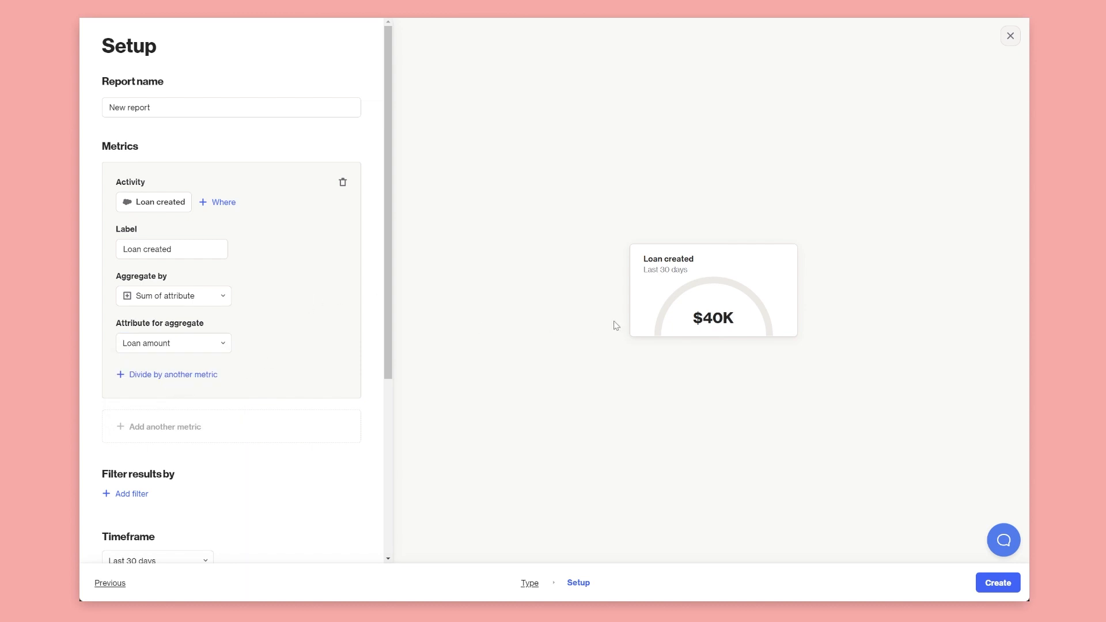
Add a goal of 100000 to the metric report
{"action": "scroll", "coordinate": [271, 353], "scroll_direction": "down", "scroll_amount": 4}
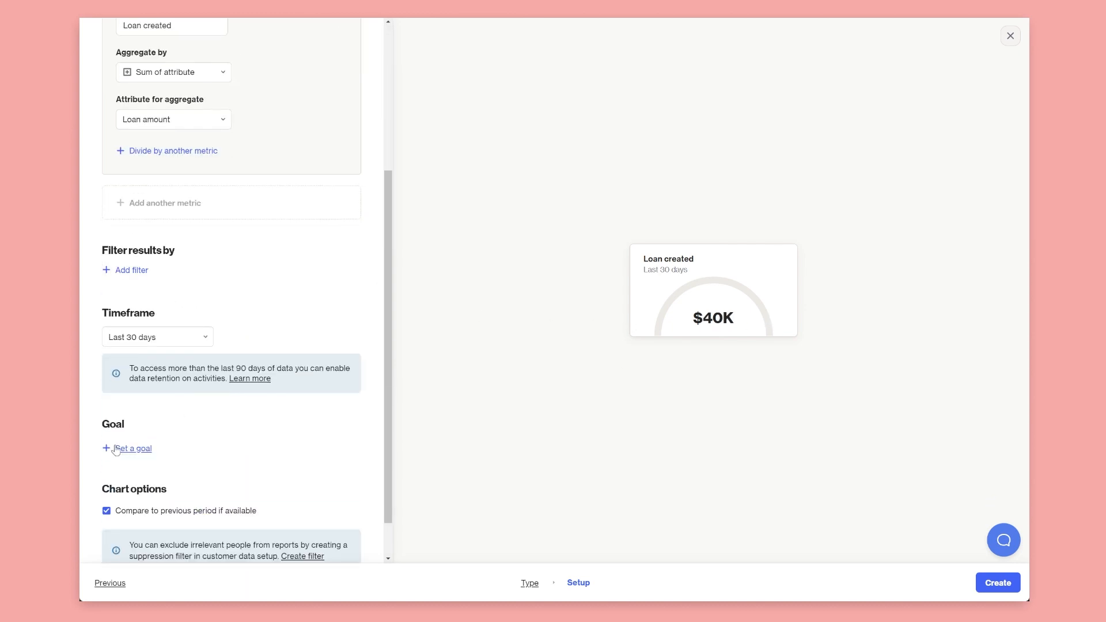
{"action": "left_click", "coordinate": [141, 448]}
{"action": "left_click", "coordinate": [140, 448]}
{"action": "type", "text": "1000"}
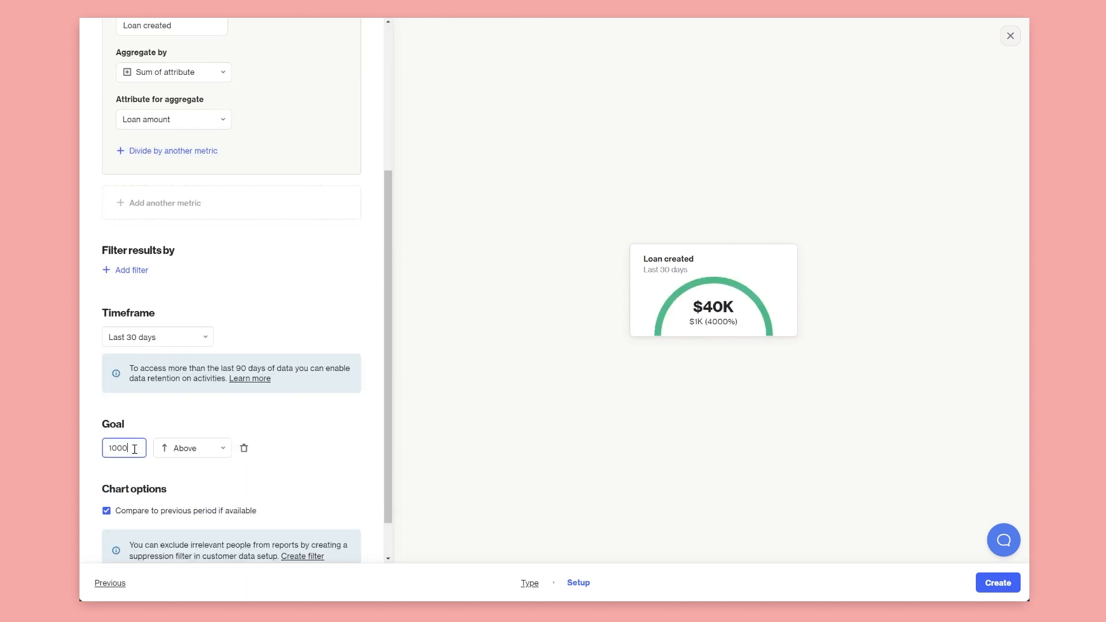
{"action": "type", "text": "00"}
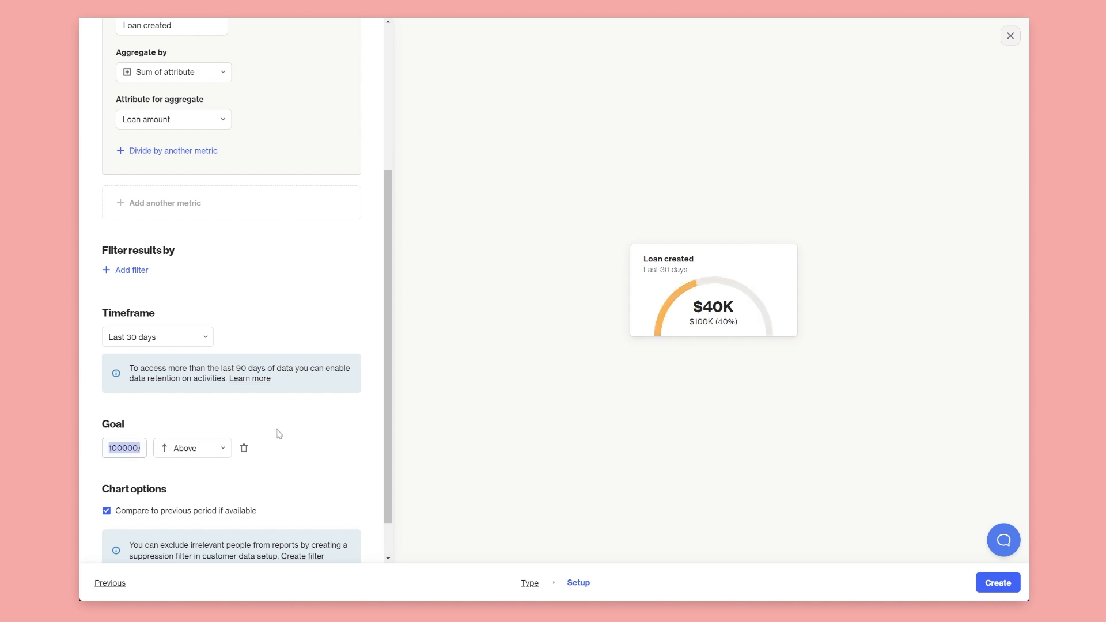
Close the metric report and discard it, returning to the Reports list
{"action": "scroll", "coordinate": [254, 369], "scroll_direction": "up", "scroll_amount": 4}
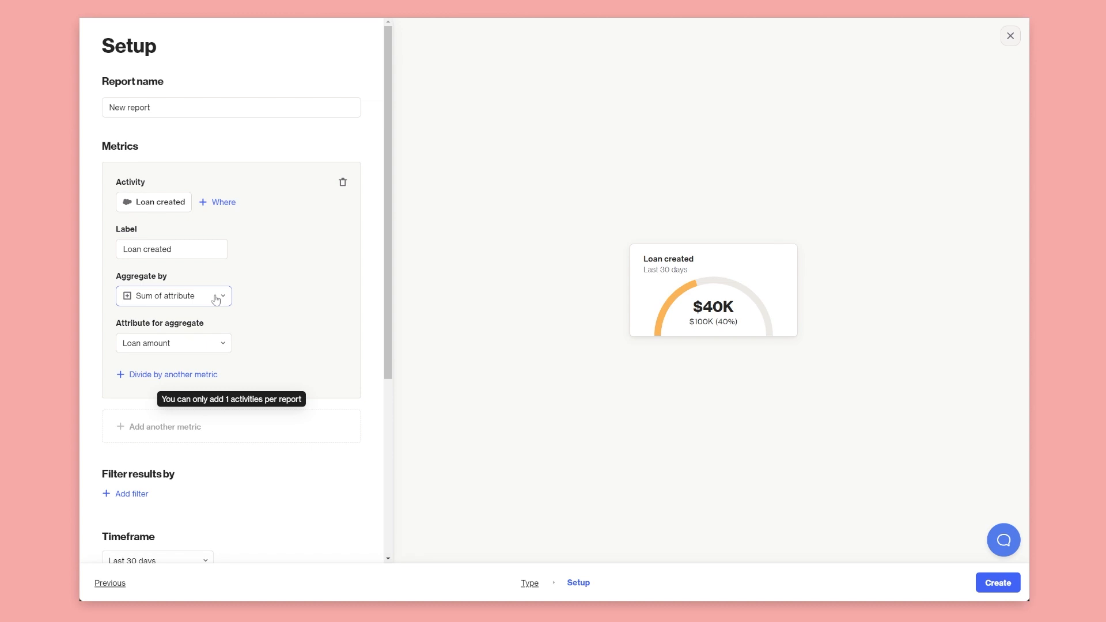
{"action": "left_click", "coordinate": [1011, 36]}
{"action": "left_click", "coordinate": [455, 337]}
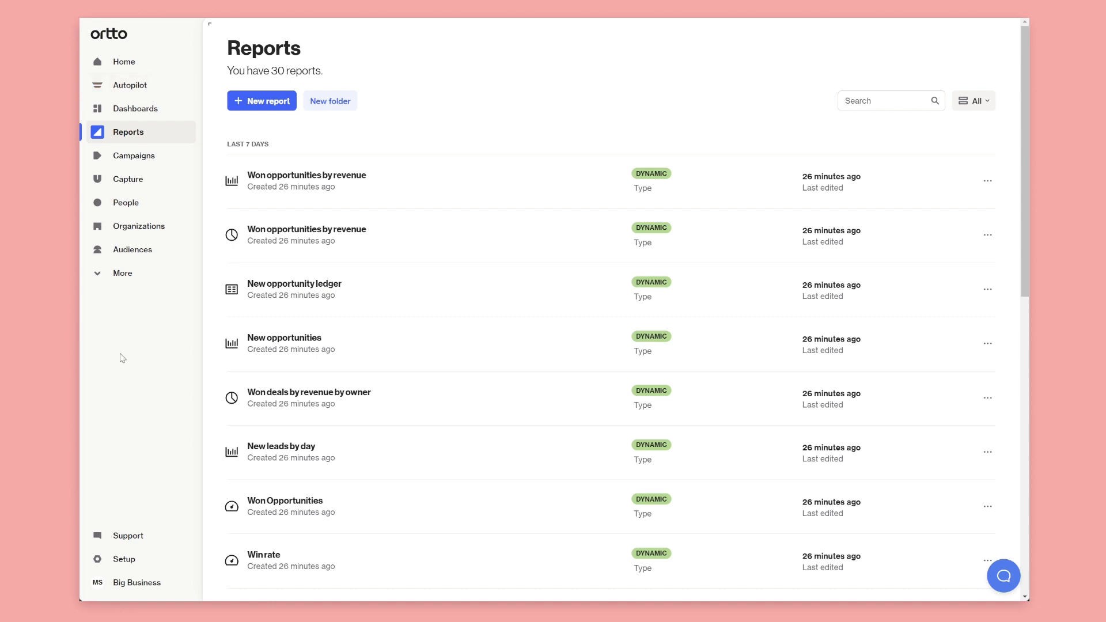
Open People from the sidebar to list the 1,033 contacts with their Loan Name column
{"action": "left_click", "coordinate": [128, 203]}
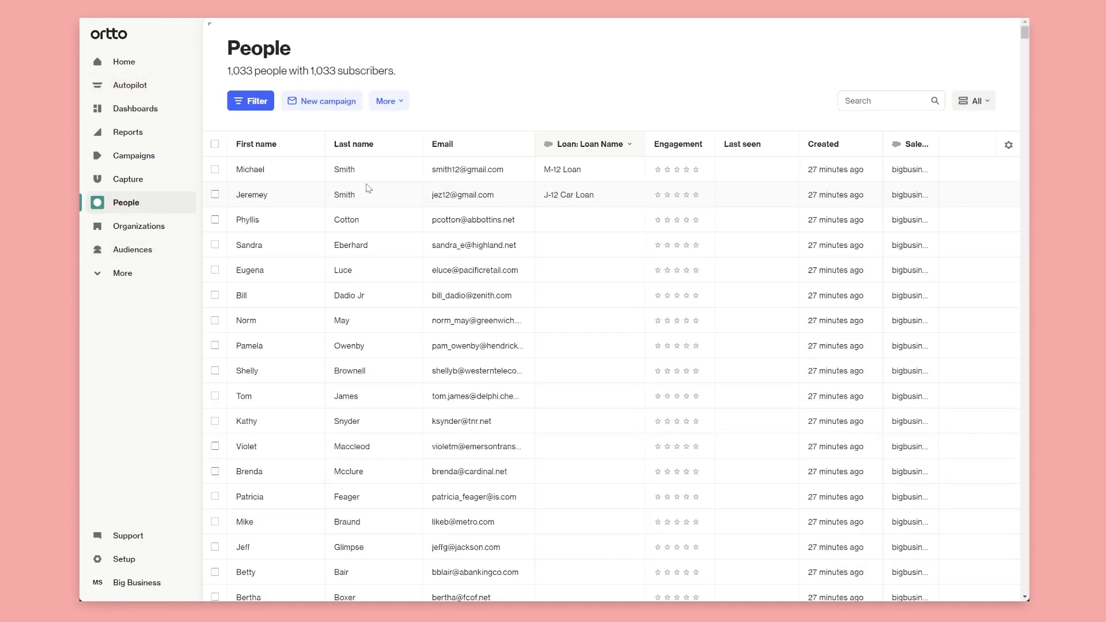